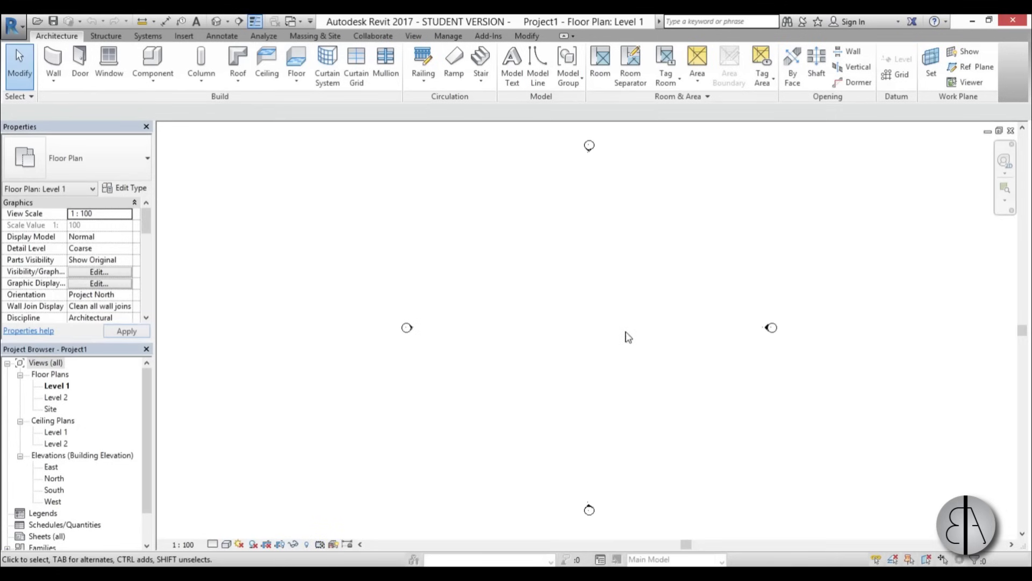
Step: Set the project's length units to meters
middle_drag(628, 337, 540, 344)
key(u)
key(n)
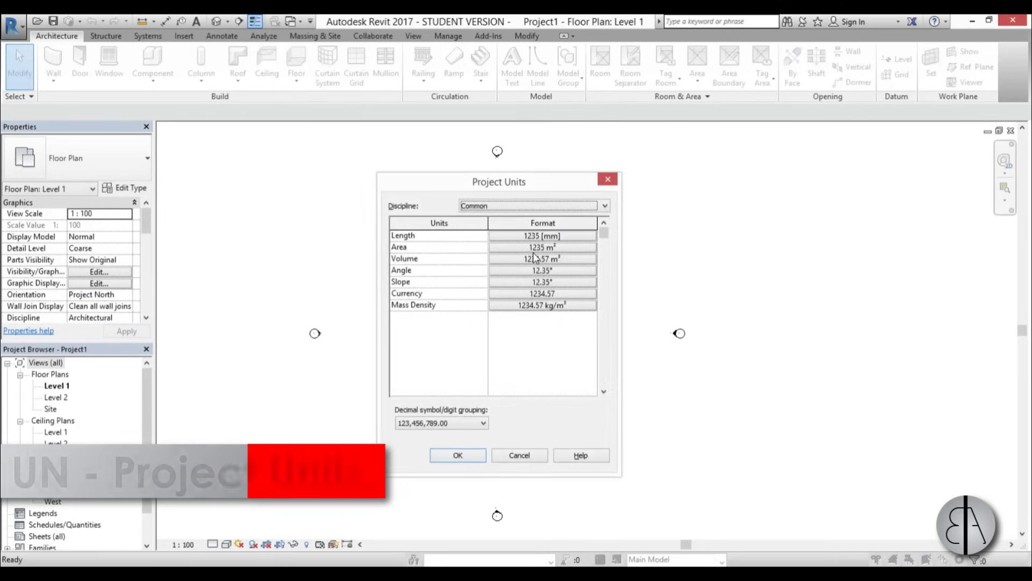
click(528, 240)
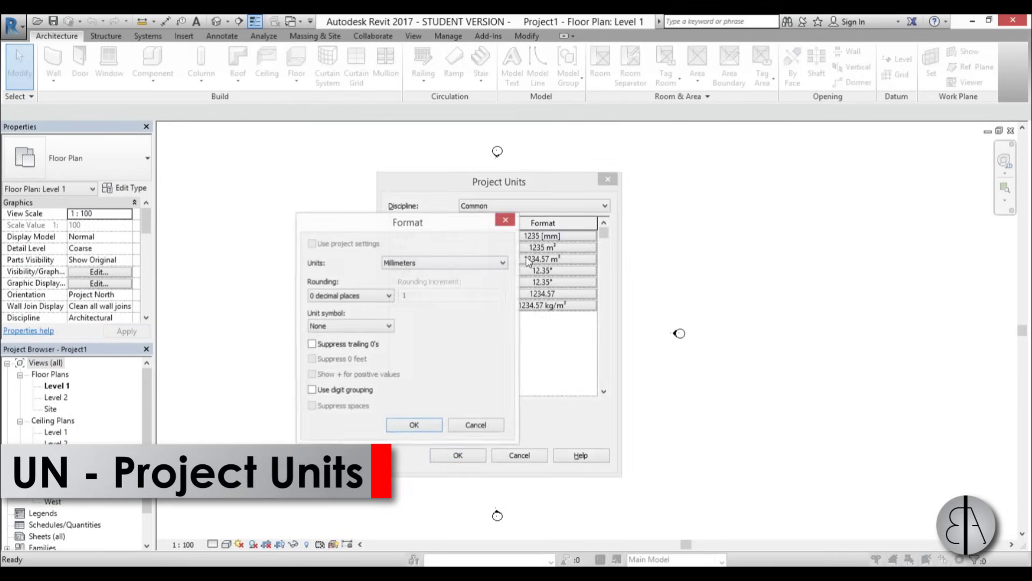
click(503, 263)
click(430, 307)
click(414, 425)
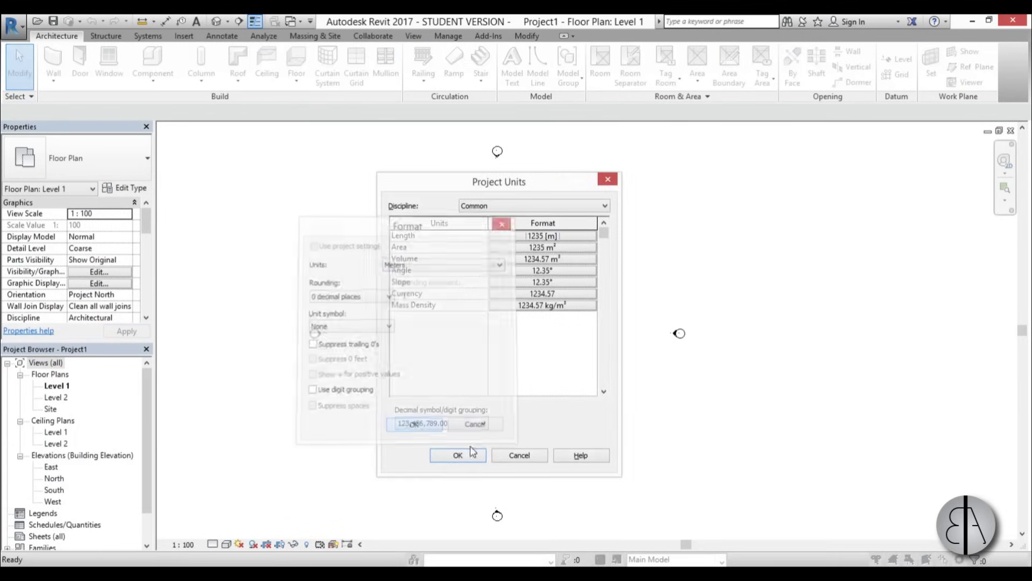
click(457, 455)
Step: Draw a straight horizontal Generic - 200mm wall on Level 1 between the east and west elevation markers
scroll(532, 301, up, 1)
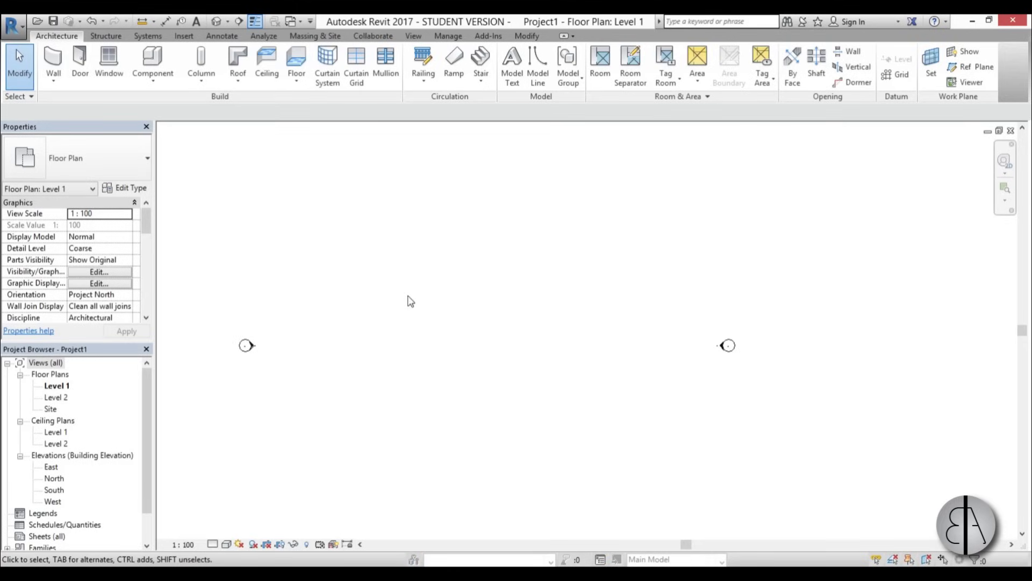
middle_drag(439, 308, 457, 325)
key(w)
key(a)
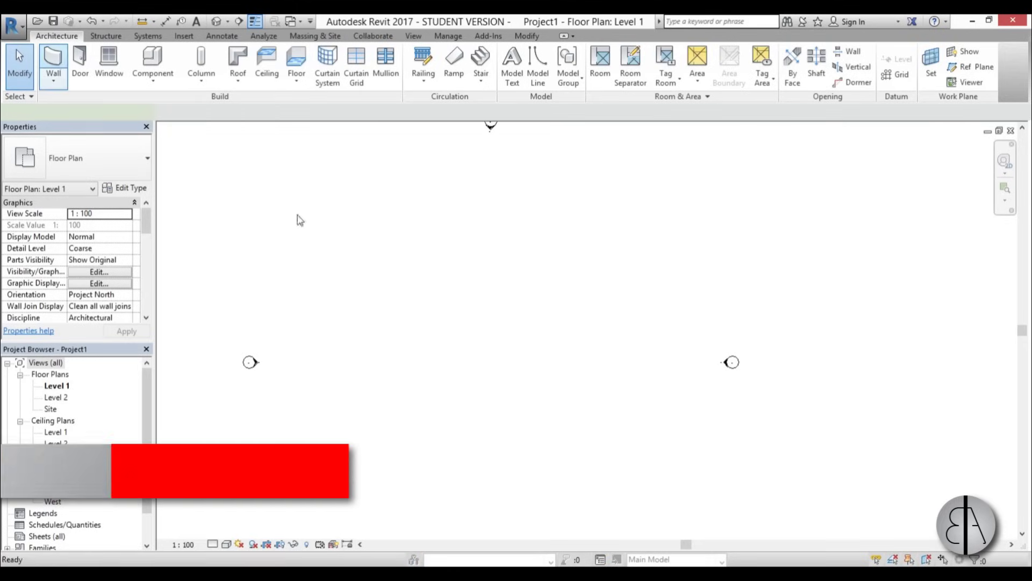
click(396, 323)
click(566, 325)
key(Escape)
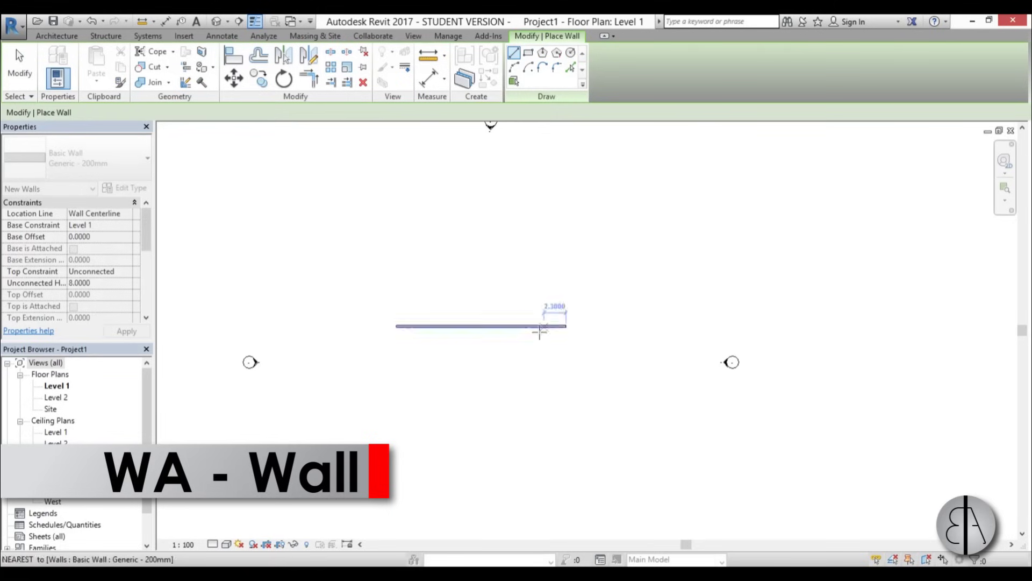
key(Escape)
Step: Create a straight Monolithic Stair from Level 1 to Level 2 with a single horizontal 23-riser run below the wall
scroll(429, 338, up, 4)
middle_drag(488, 351, 489, 364)
scroll(527, 366, up, 2)
middle_drag(404, 323, 394, 306)
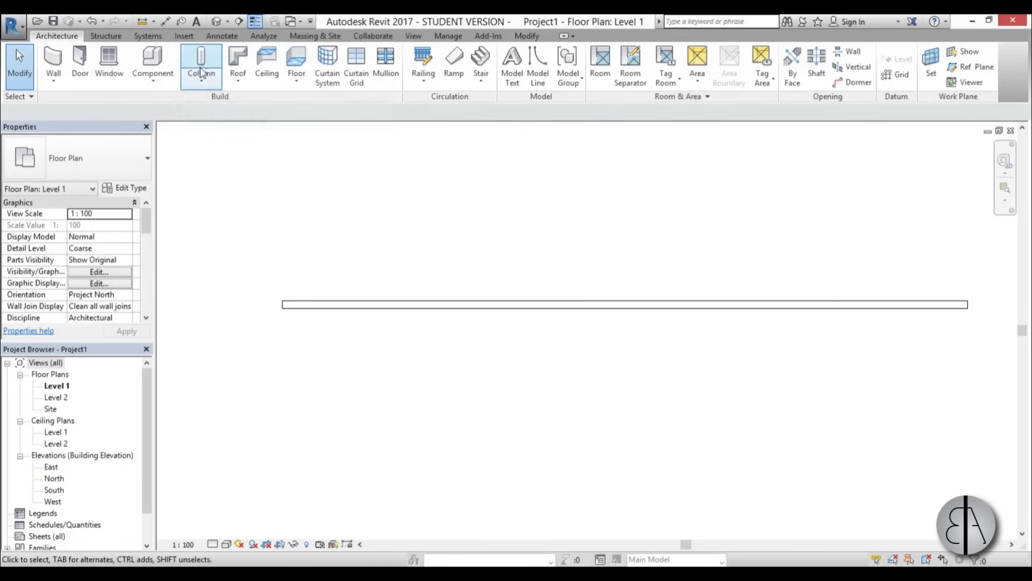
click(481, 61)
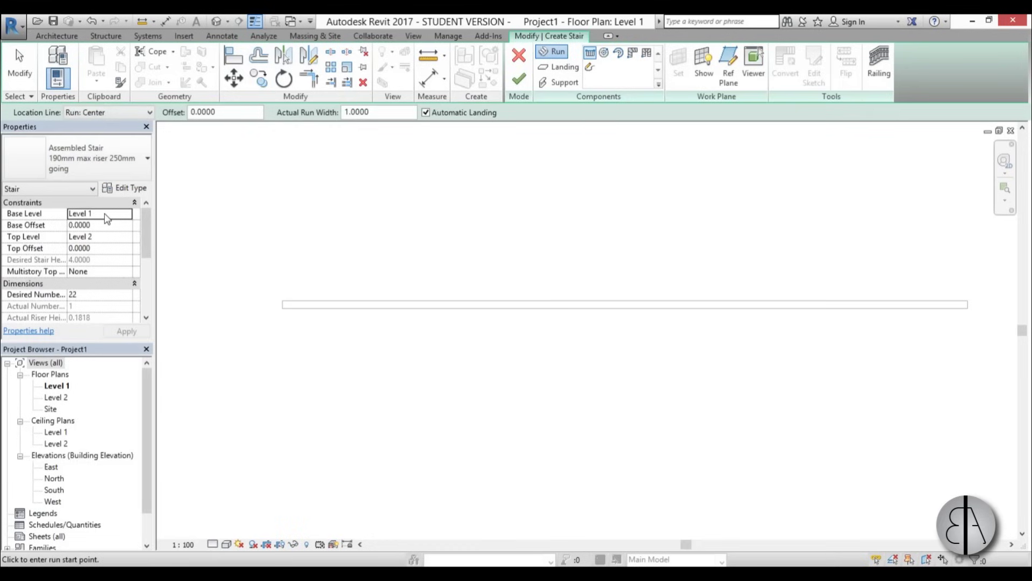
click(91, 158)
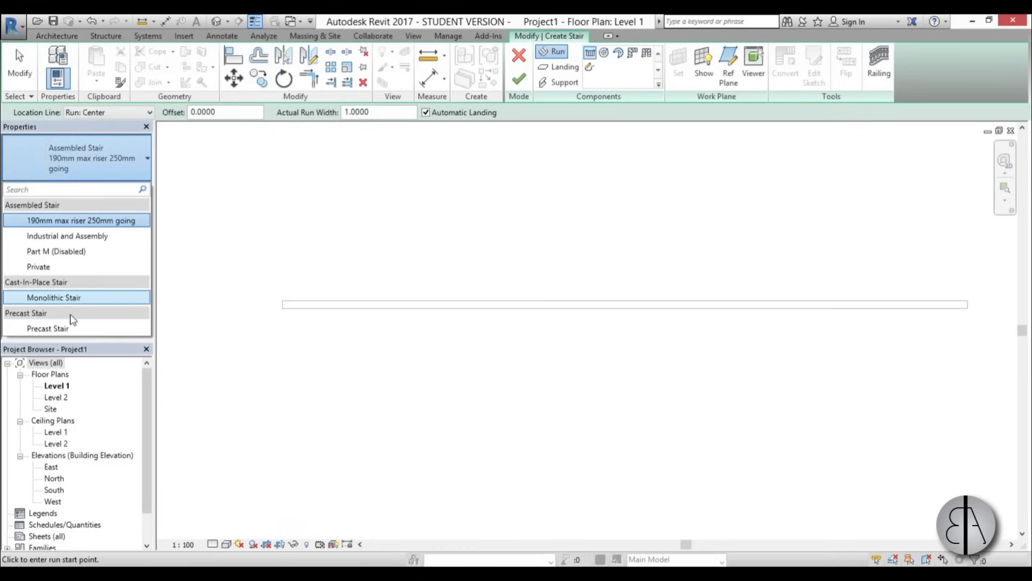
click(68, 304)
click(384, 361)
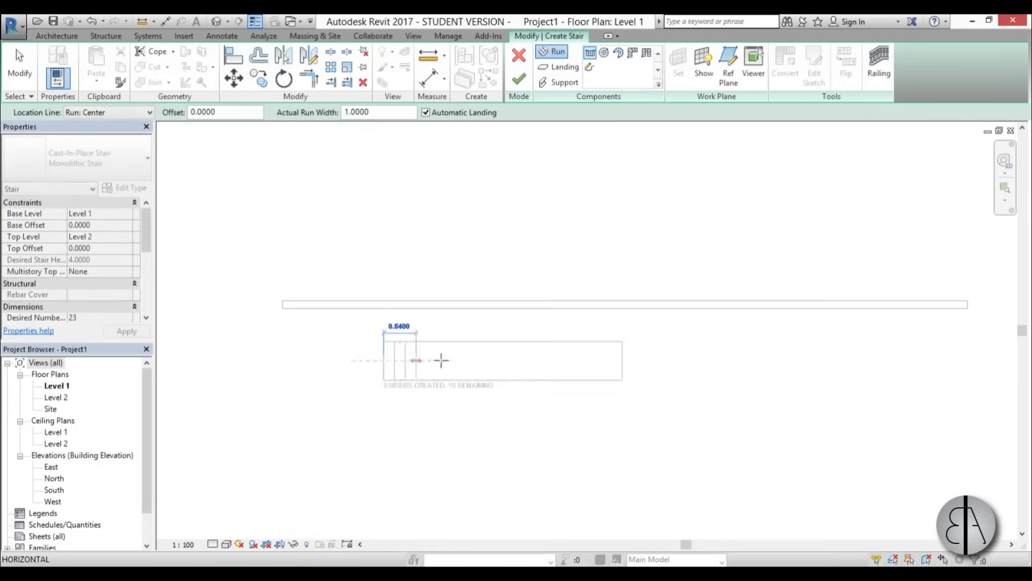
scroll(484, 359, down, 1)
click(693, 360)
key(Escape)
scroll(438, 452, up, 2)
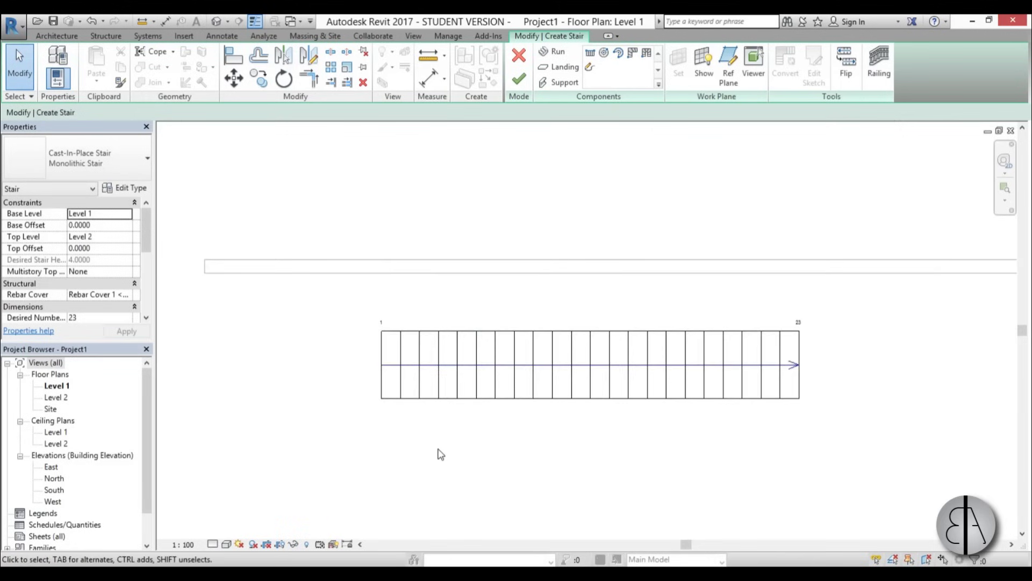
click(519, 81)
Step: Delete the railings on both sides of the stair
click(384, 335)
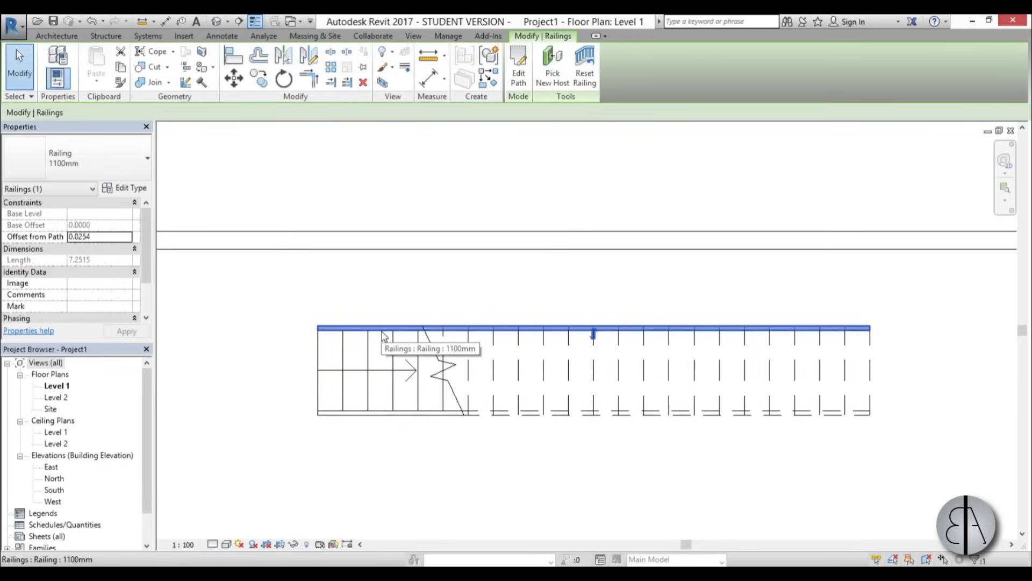
key(Escape)
click(376, 413)
key(Escape)
click(306, 379)
key(Escape)
Step: Align the stair's upper edge with the lower face of the wall
scroll(401, 328, down, 2)
key(a)
key(l)
click(410, 276)
click(406, 329)
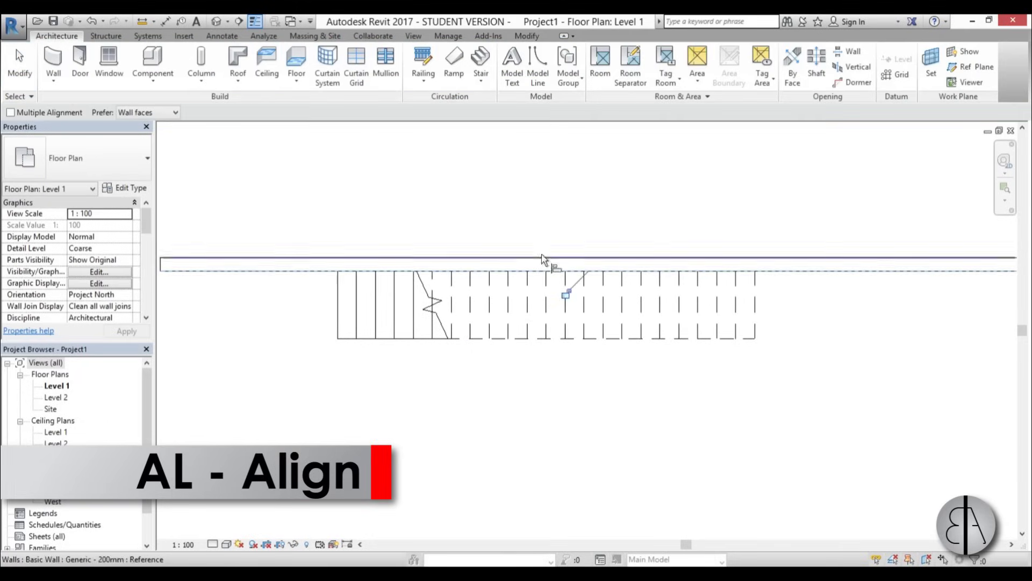
scroll(576, 240, down, 3)
key(Escape)
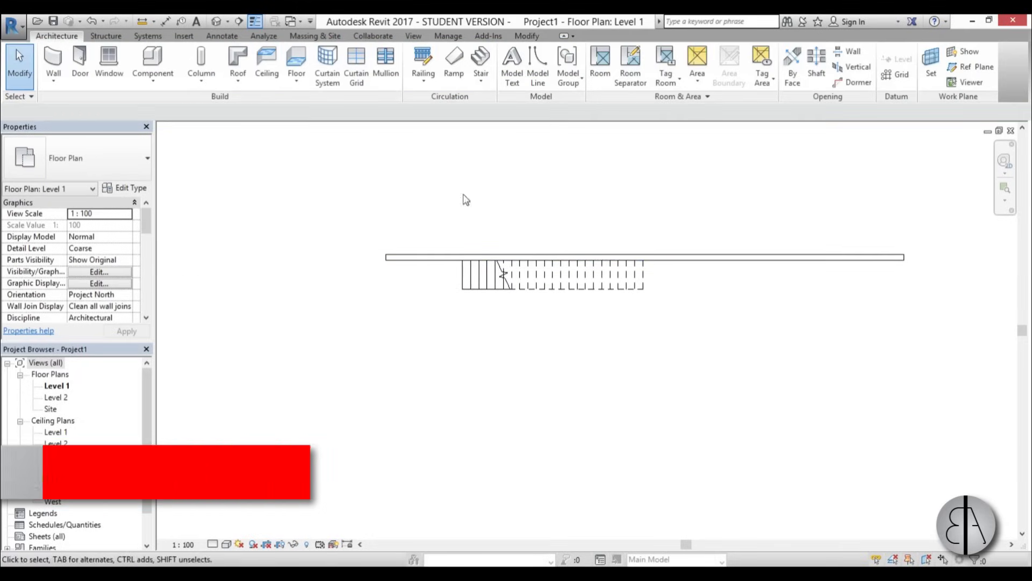
Step: Open the default 3D view and examine the stair against the wall from the front-left
click(219, 26)
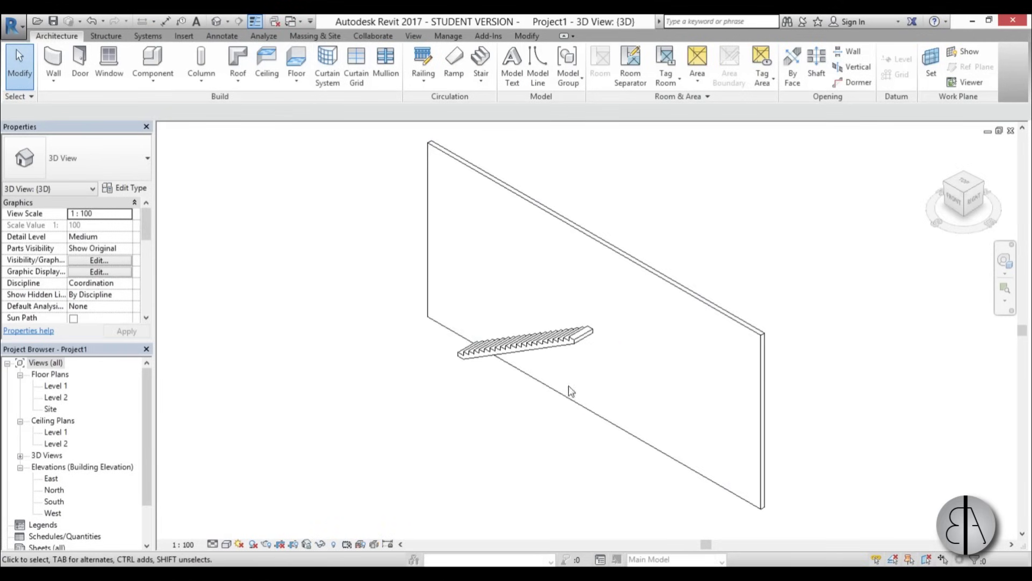
shift+middle_drag(516, 405, 594, 382)
scroll(552, 217, up, 3)
scroll(502, 248, up, 2)
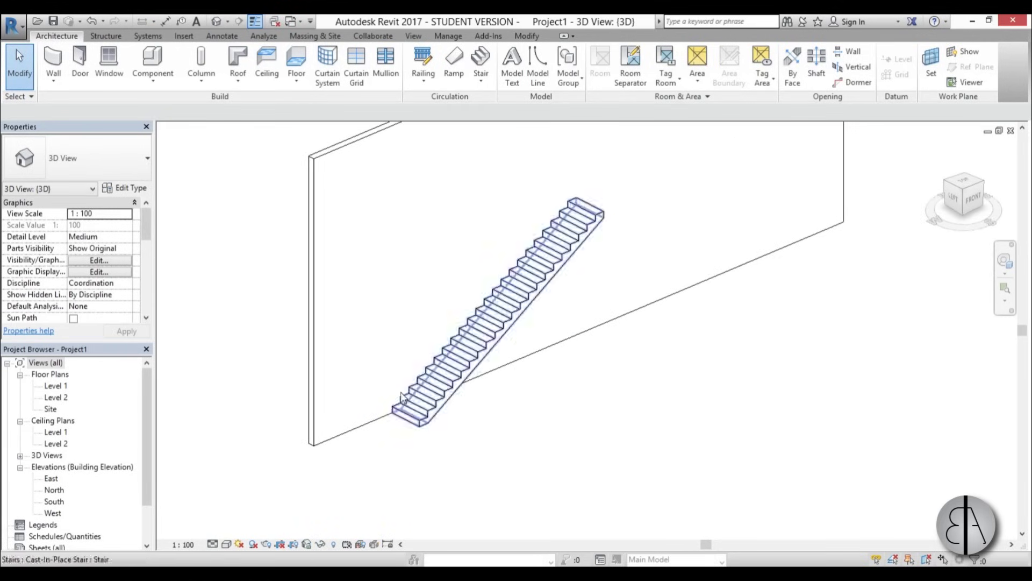
Step: Create a new family from the Metric Generic Model face based template
click(18, 30)
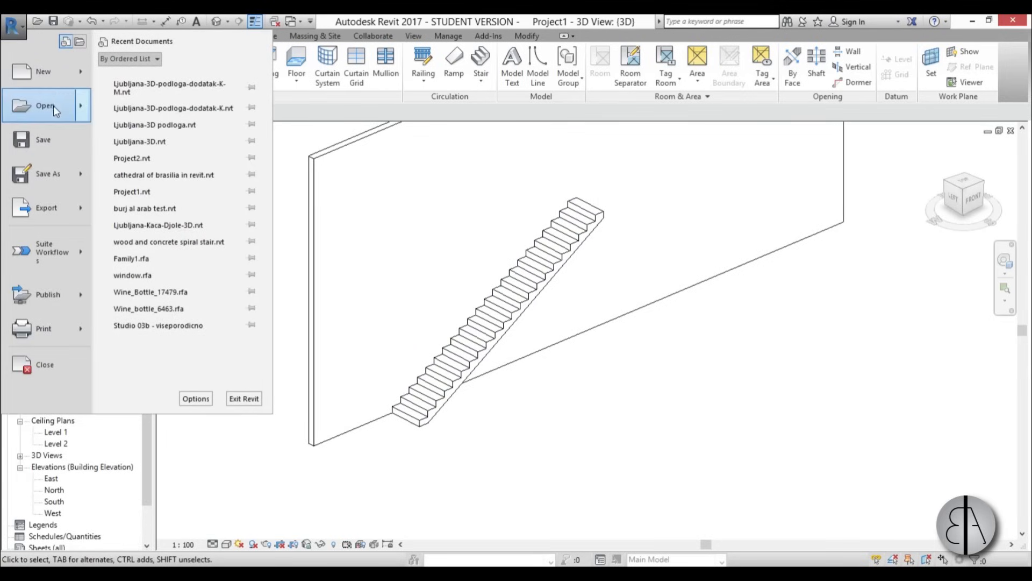
mouse_move(60, 80)
click(163, 108)
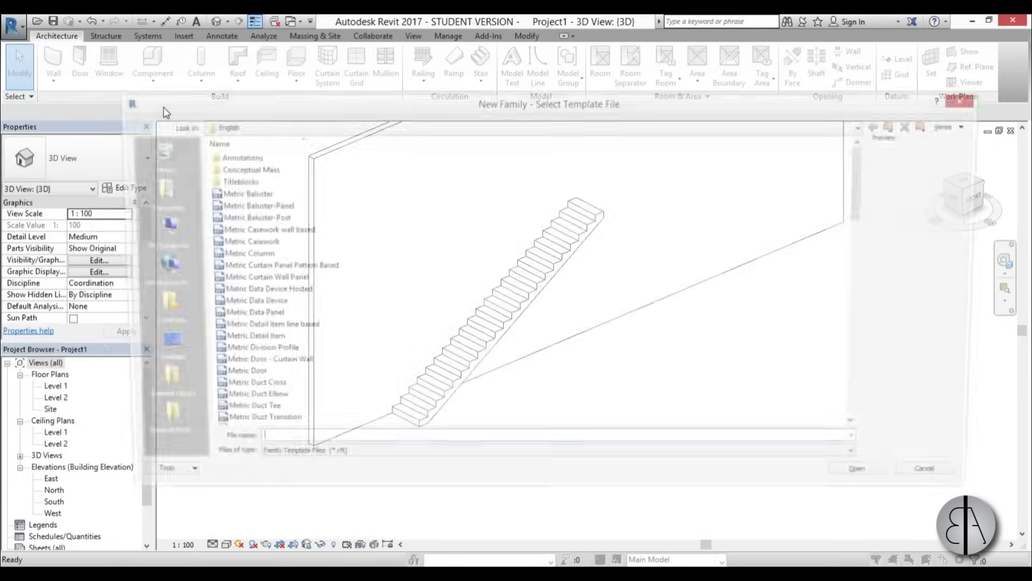
mouse_move(865, 160)
mouse_down()
mouse_move(859, 280)
mouse_move(858, 252)
mouse_up()
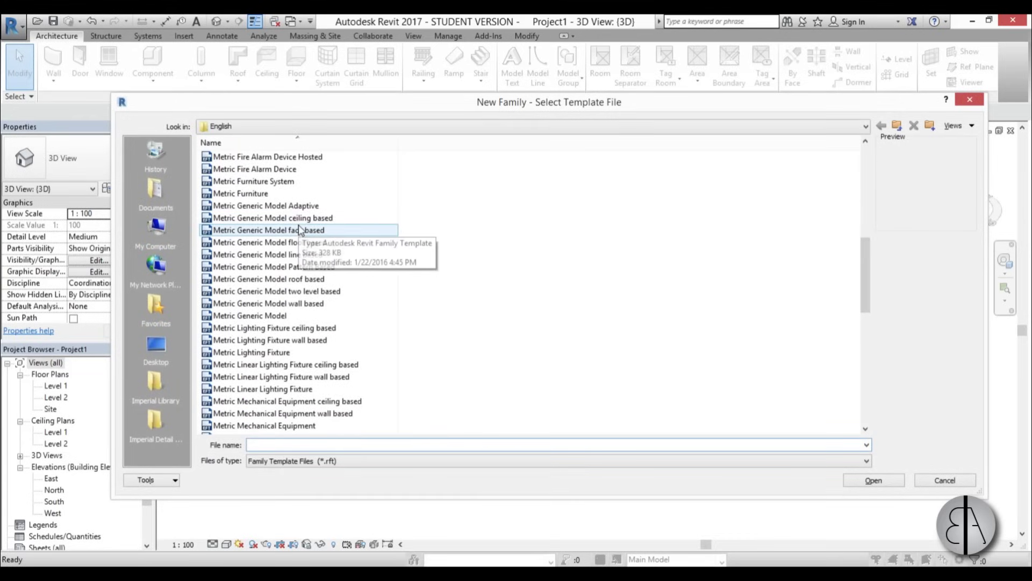
click(275, 232)
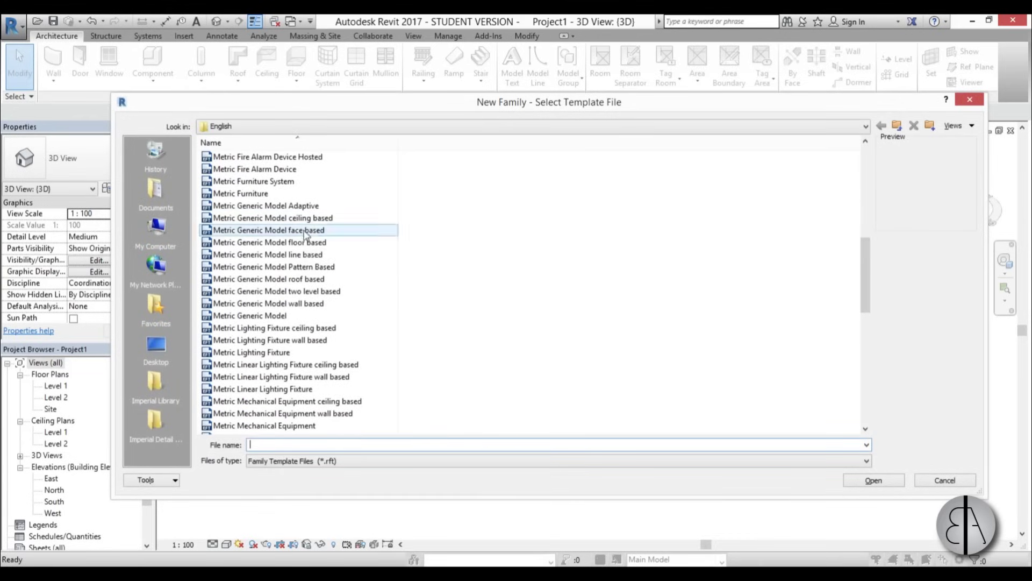
click(872, 482)
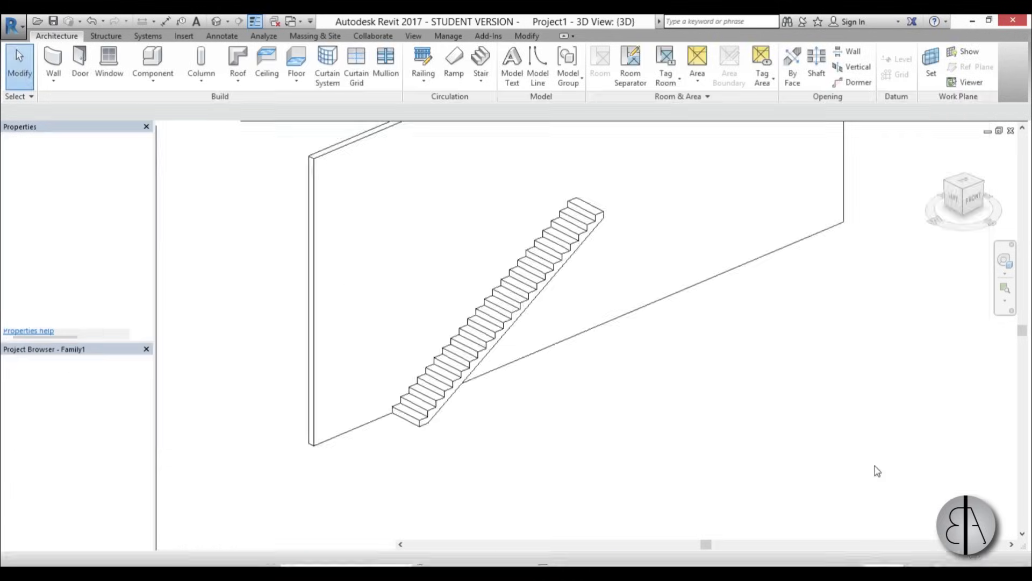
Step: Stretch the host extrusion horizontally to about 5600 mm on each side of the vertical centre plane
scroll(613, 353, down, 3)
middle_drag(558, 350, 594, 340)
click(600, 322)
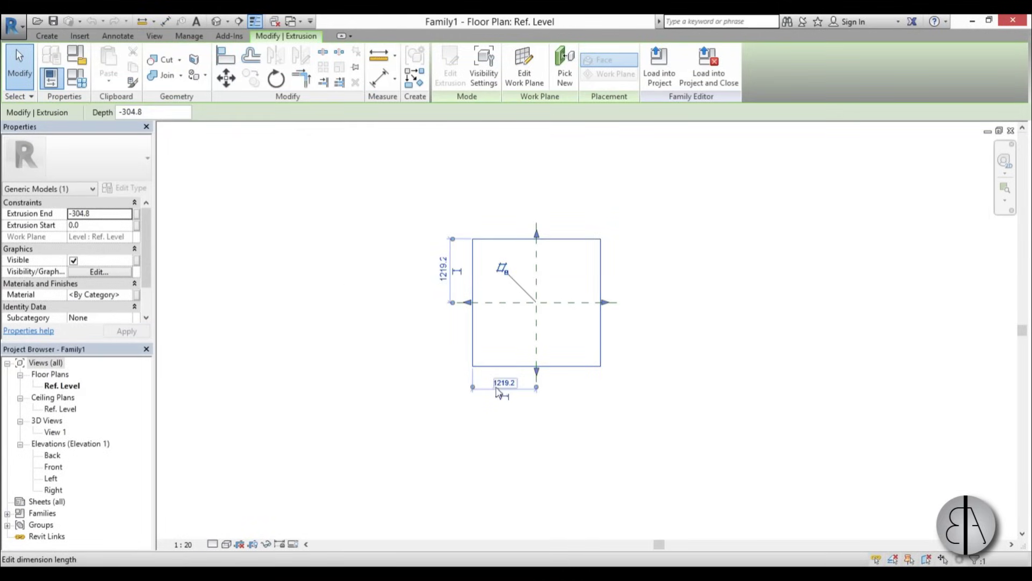
drag(468, 302, 243, 302)
drag(606, 302, 831, 303)
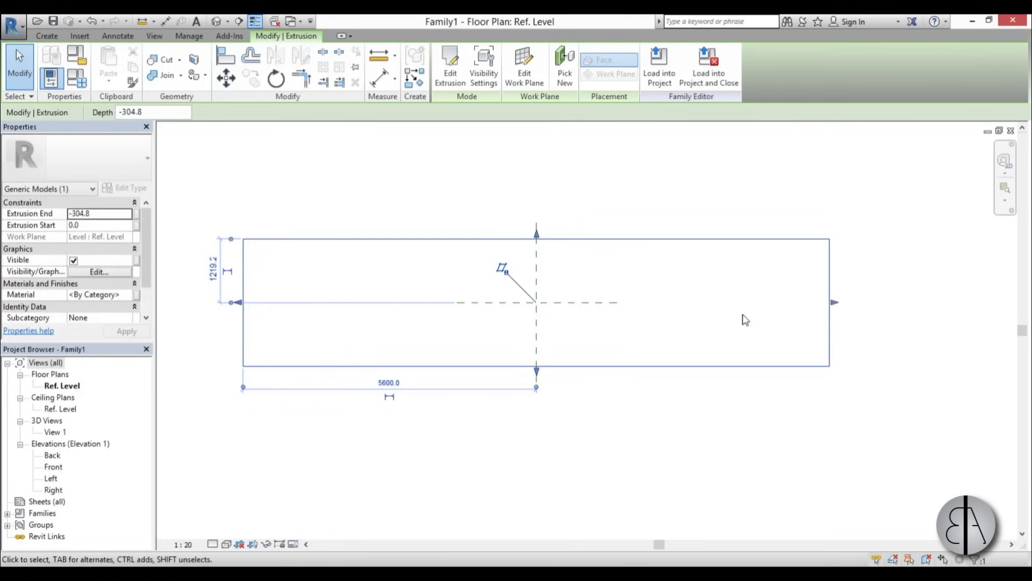
click(746, 341)
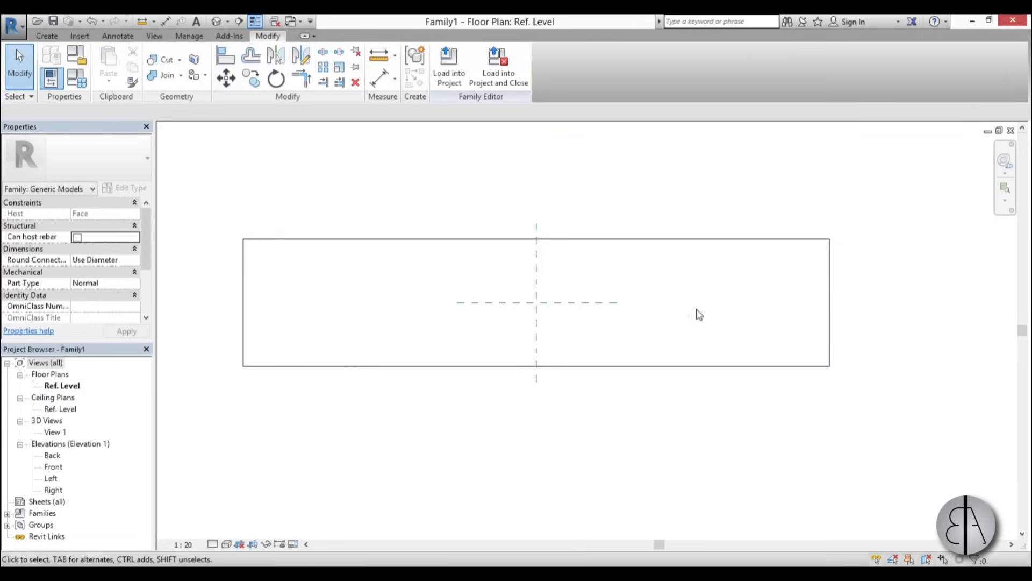
Step: Draw two vertical reference planes, about 800 mm left and about 1100 mm right of the centre plane
scroll(527, 290, up, 2)
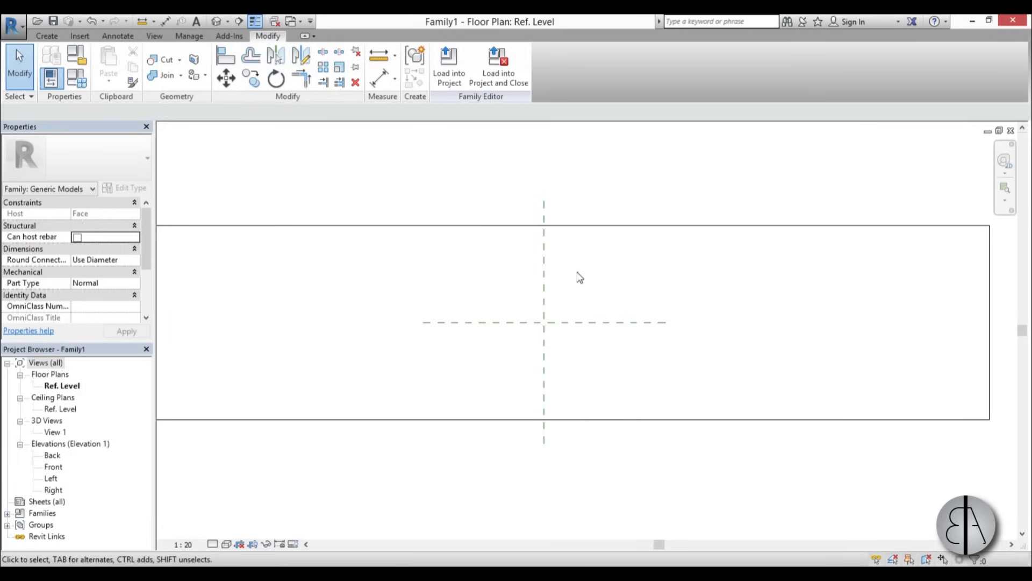
key(r)
key(p)
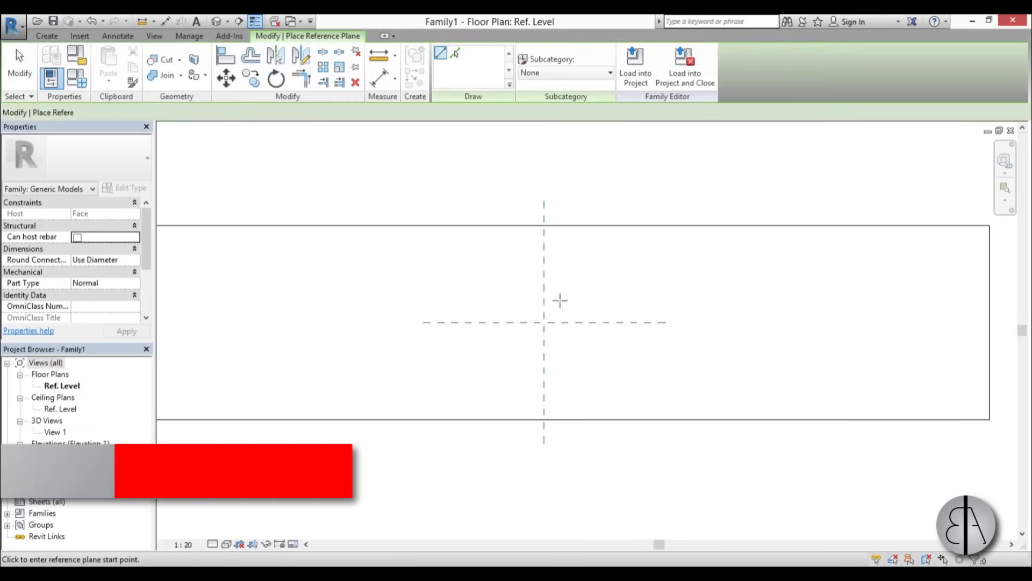
click(480, 247)
click(480, 384)
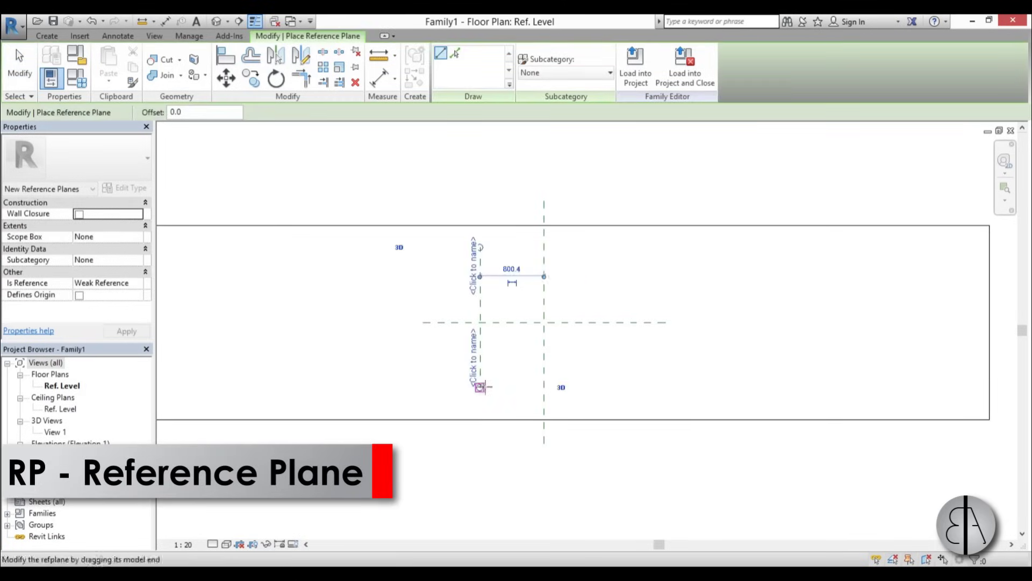
click(632, 248)
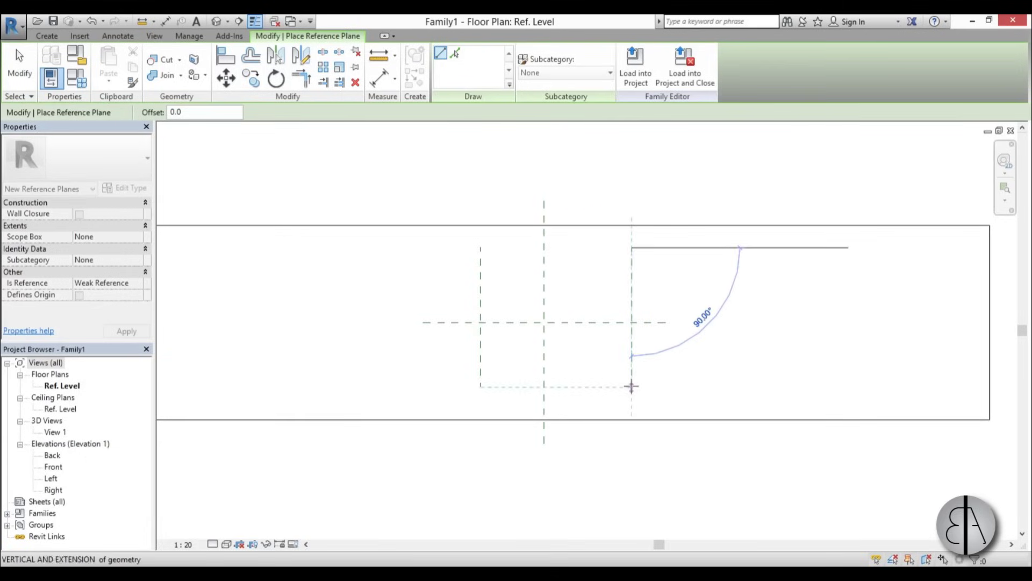
click(631, 384)
key(Escape)
key(Escape)
Step: Dimension the three vertical reference planes in one string above the host and make their spacing equal
key(d)
key(i)
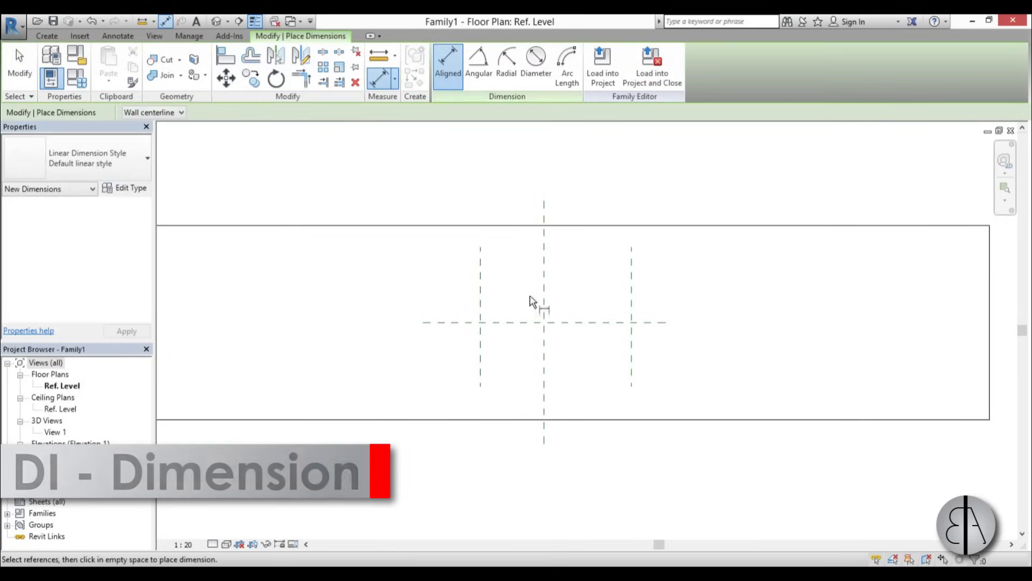
click(479, 290)
click(544, 290)
click(631, 294)
click(649, 194)
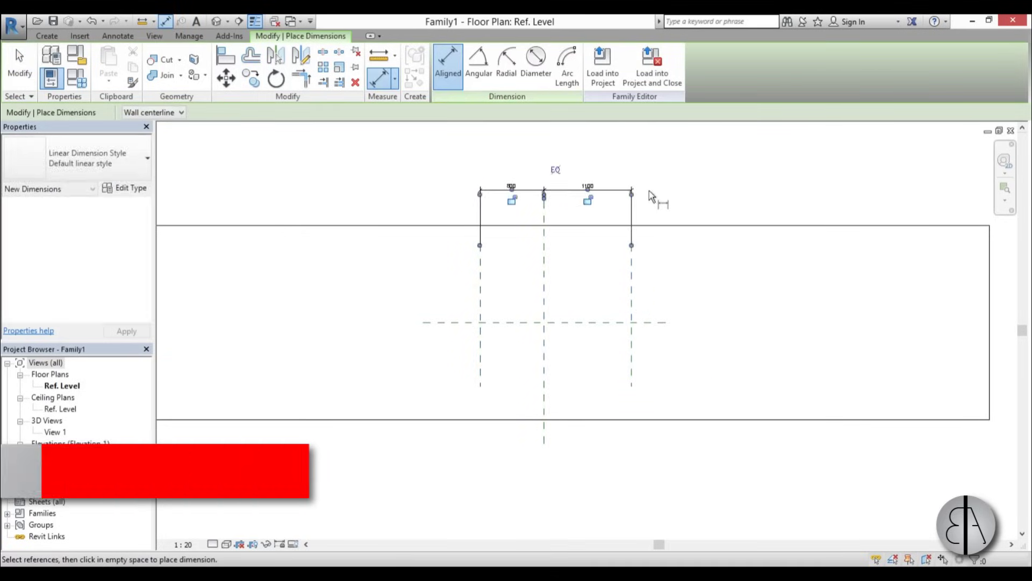
click(557, 171)
key(Escape)
key(Escape)
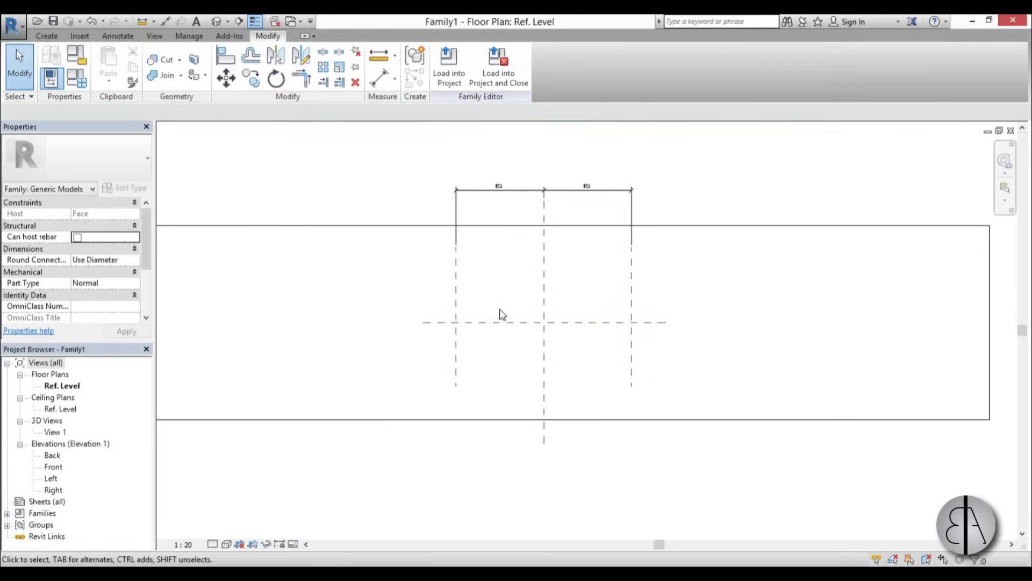
Step: Add an overall dimension between the two outer vertical reference planes, above the equal-spacing dimension
key(d)
key(i)
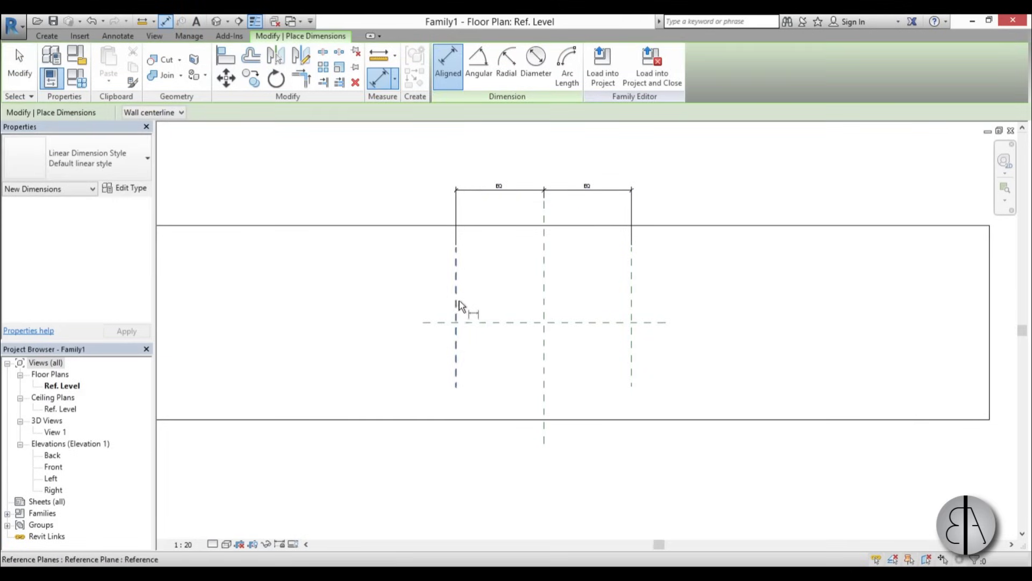
click(457, 305)
click(632, 309)
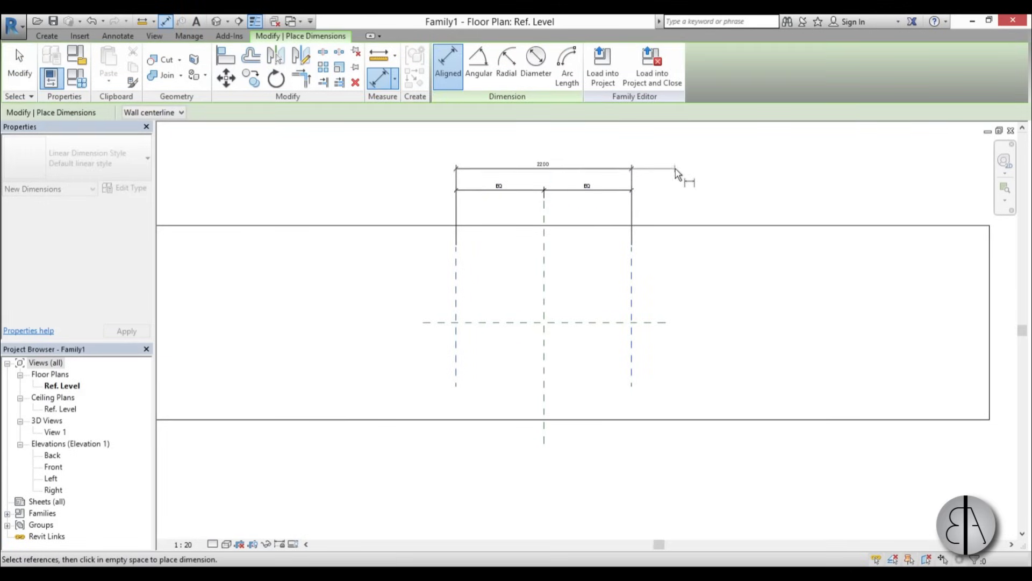
click(675, 172)
key(Escape)
key(Escape)
Step: Label the overall dimension between the outer reference planes with a new type family parameter named length
click(577, 175)
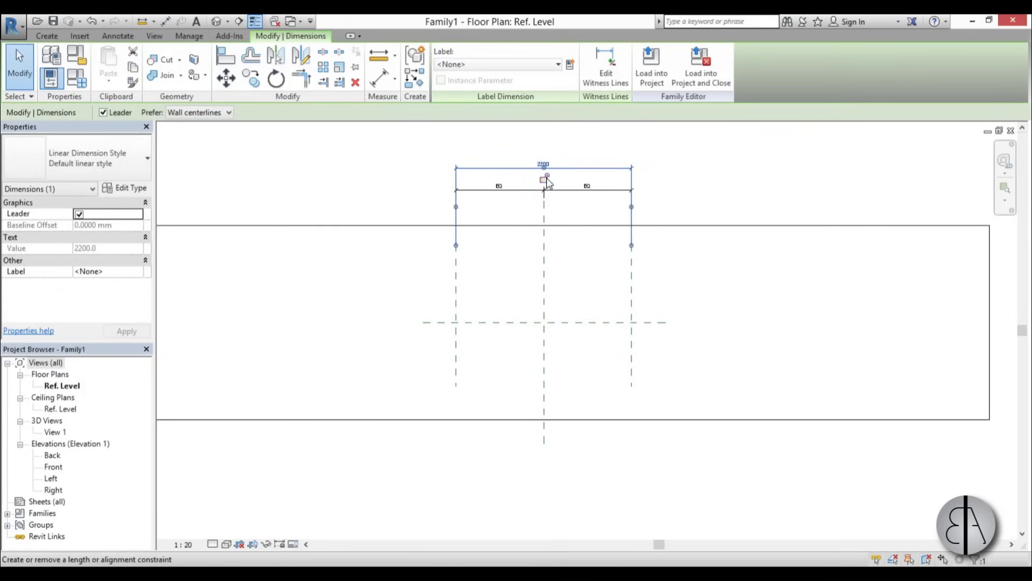
click(570, 65)
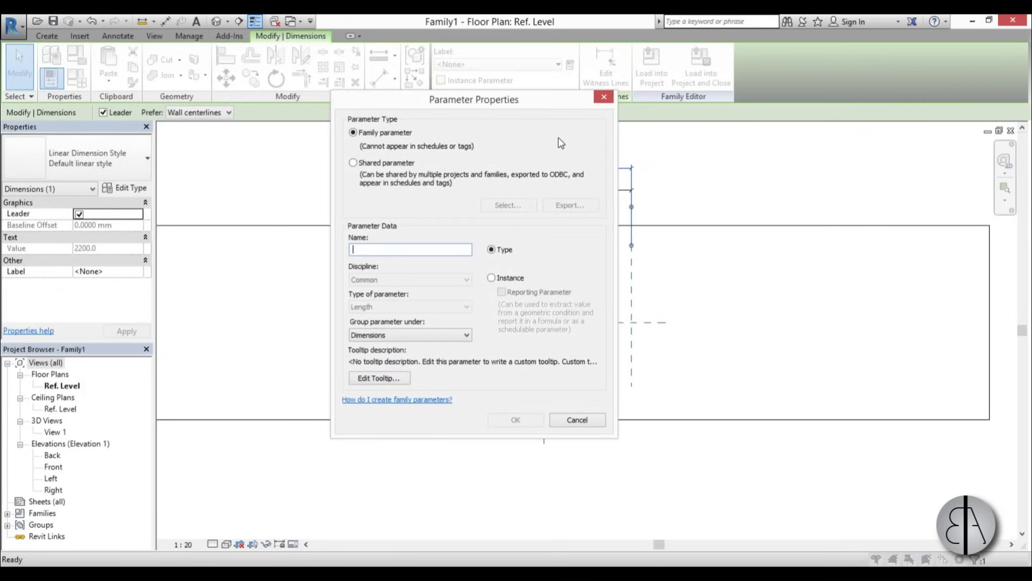
text(length)
key(Return)
click(555, 148)
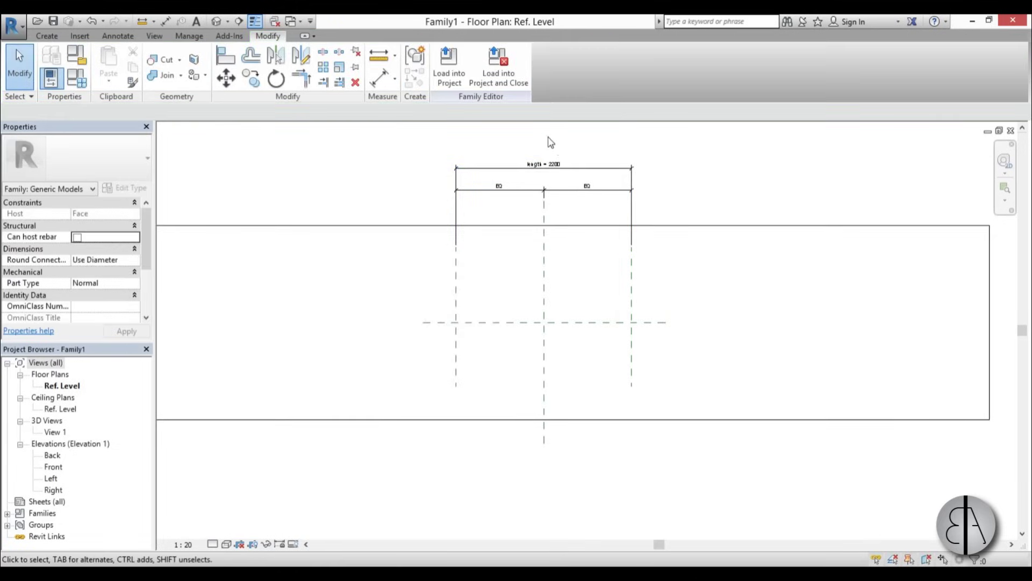
Step: Start a void extrusion with the Center (Left/Right) reference plane as work plane and open the Right elevation for sketching
mouse_move(548, 263)
middle_down()
mouse_move(502, 304)
mouse_move(473, 269)
mouse_move(484, 286)
mouse_move(511, 287)
middle_up()
scroll(512, 286, up, 5)
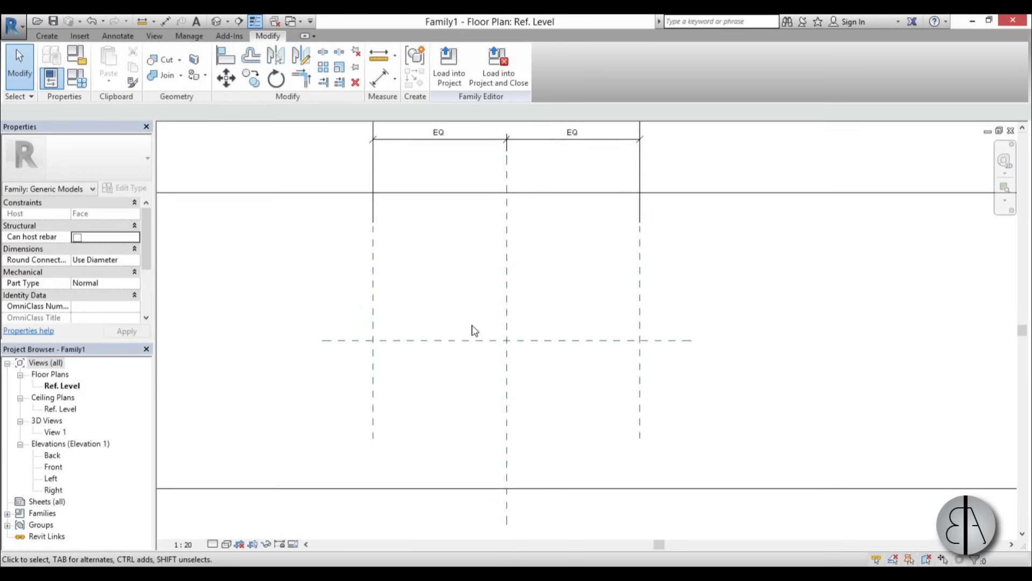
click(51, 38)
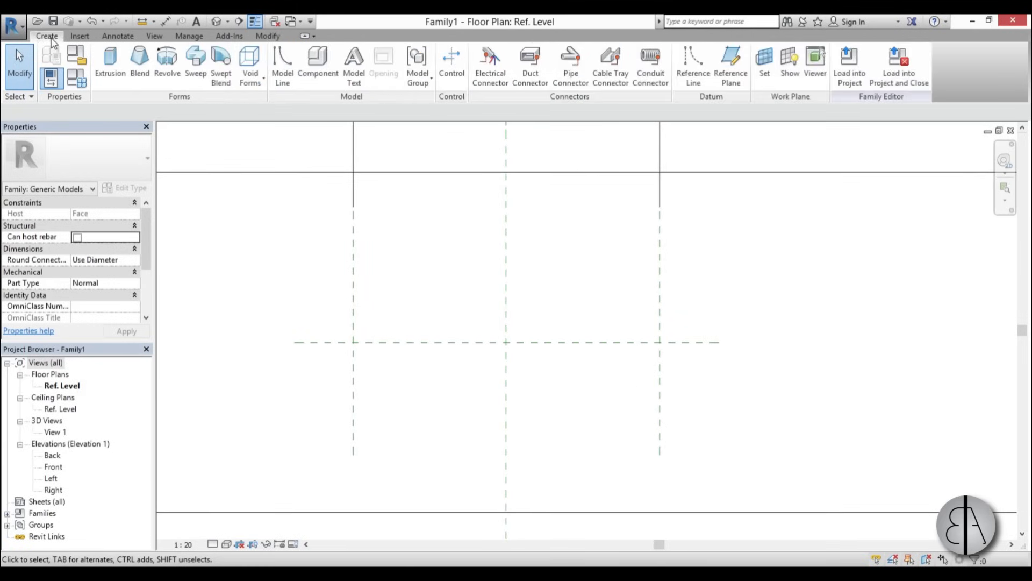
click(248, 82)
click(282, 105)
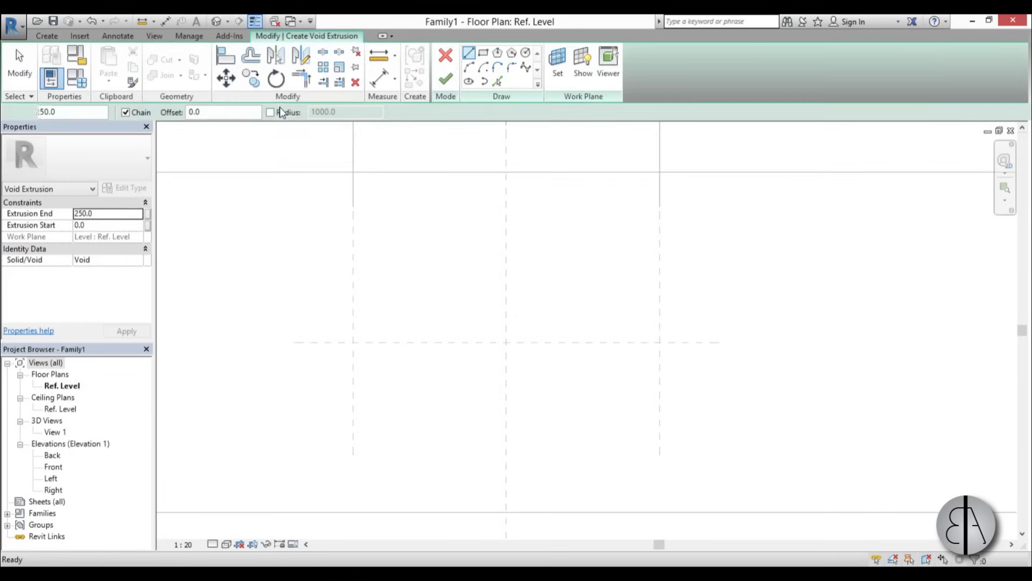
click(558, 70)
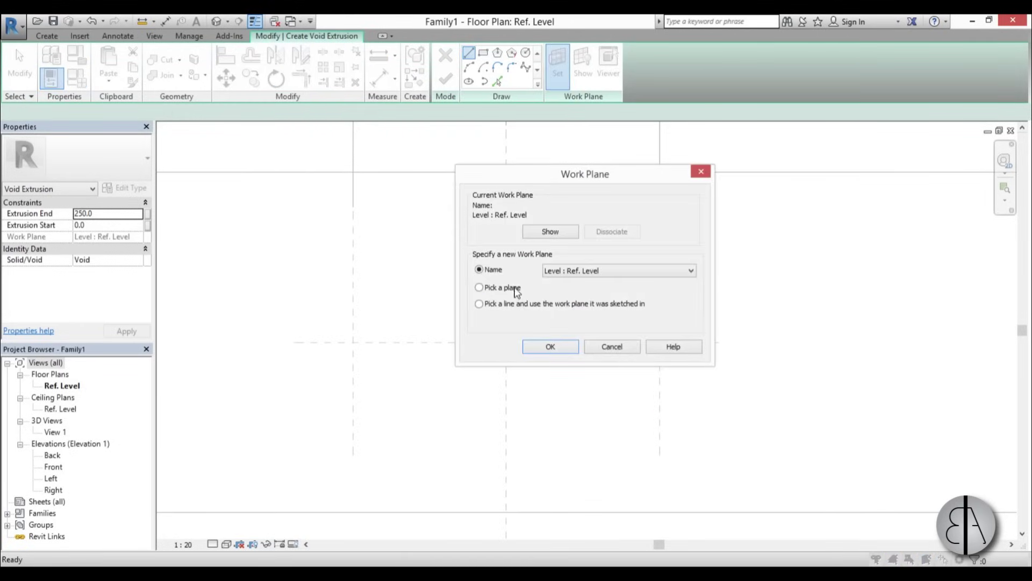
click(551, 346)
click(507, 299)
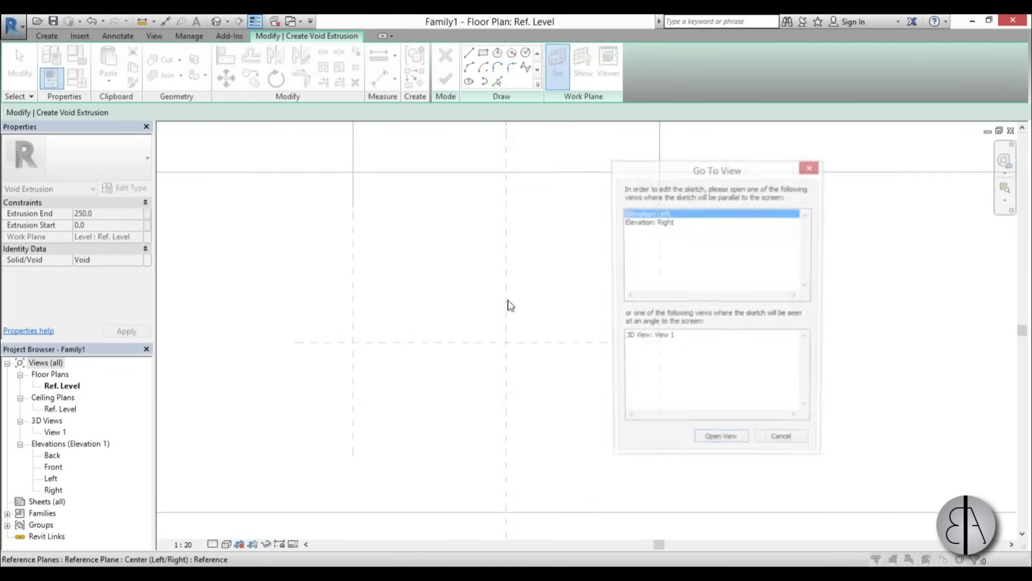
double_click(644, 236)
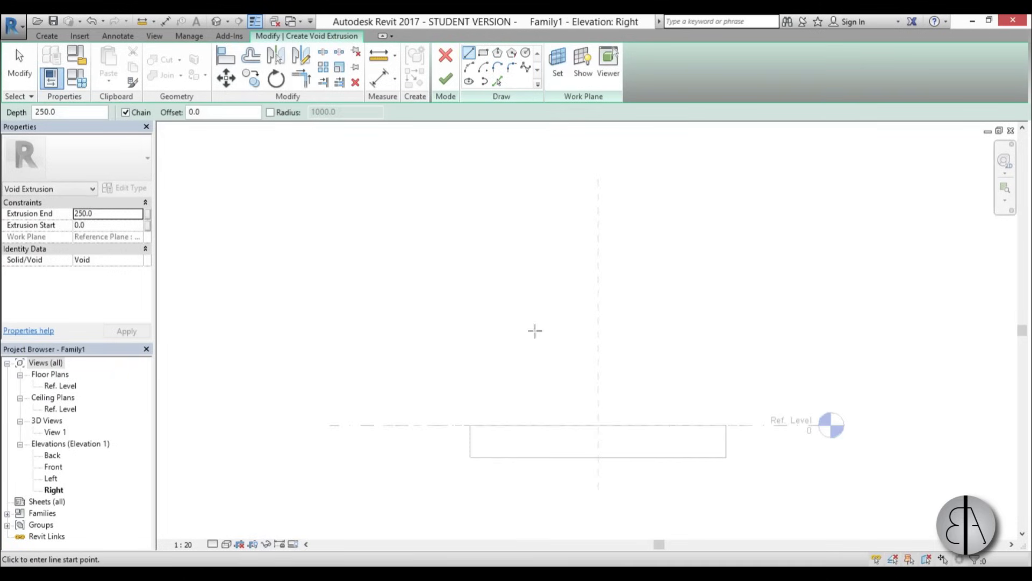
Step: Sketch a rectangle about 145 mm wide and 100 mm high across the vertical centre plane, with its top edge on Ref. Level
scroll(532, 357, up, 4)
scroll(518, 344, up, 3)
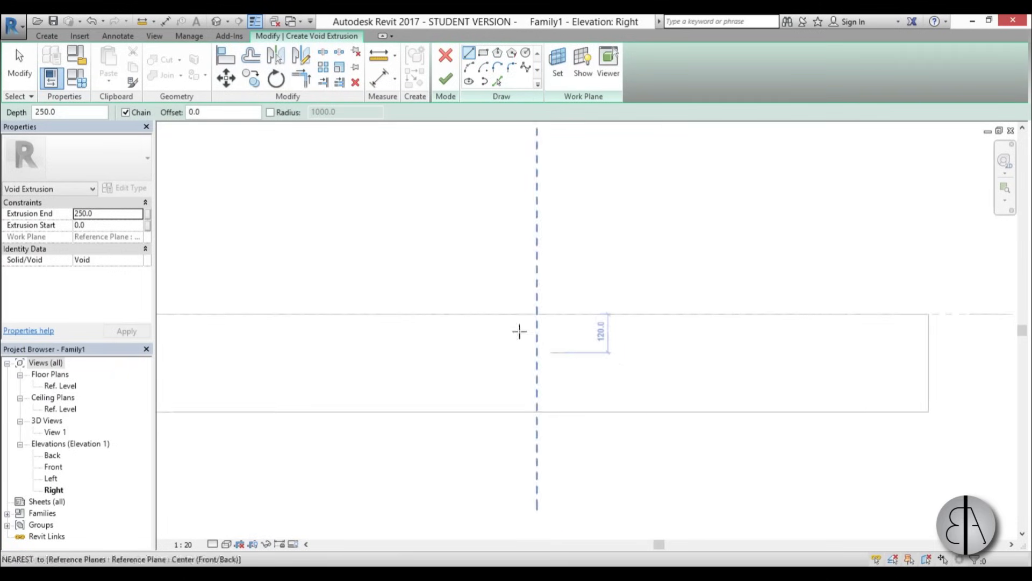
click(482, 52)
click(447, 252)
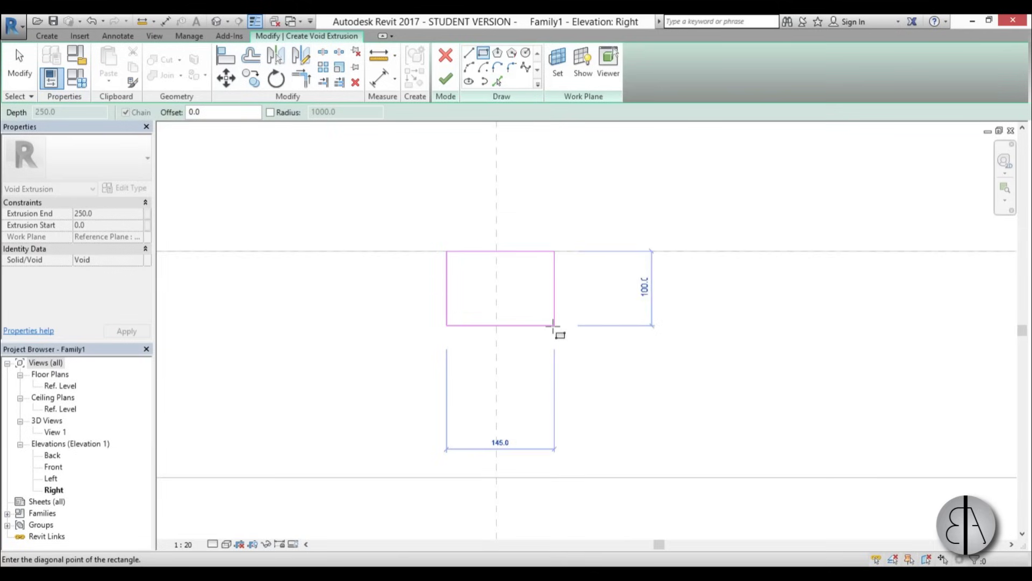
click(554, 326)
key(Escape)
key(Escape)
Step: Measure the rectangle's right edge from the vertical centre plane and set that distance to 50 mm
click(554, 299)
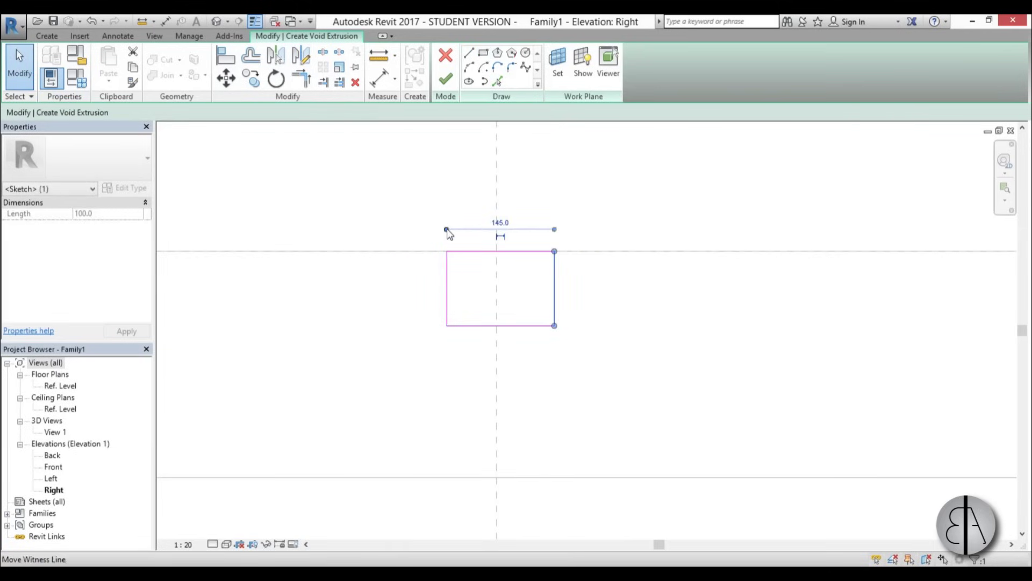
drag(447, 229, 497, 222)
click(524, 222)
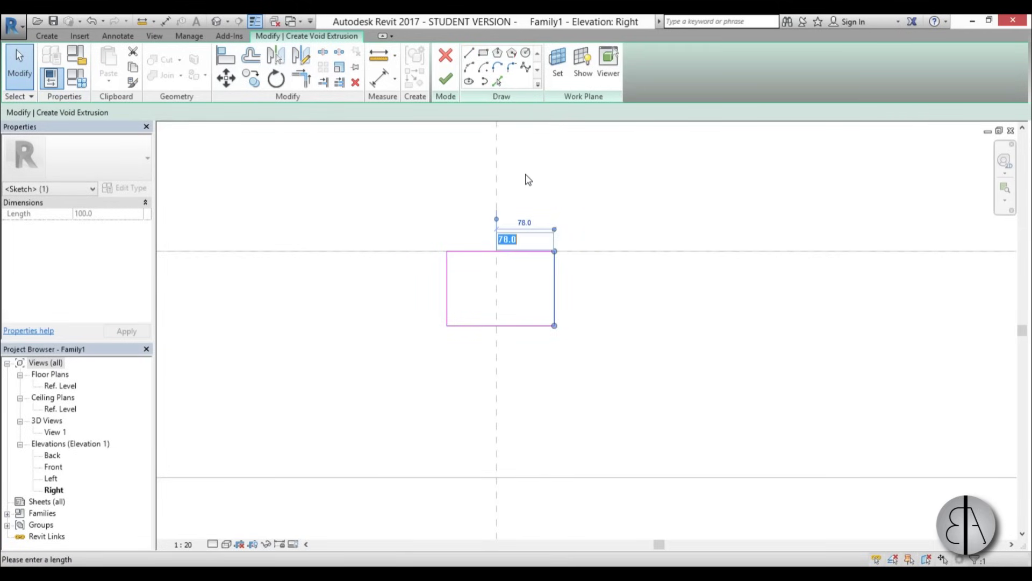
click(537, 241)
text(50)
key(Return)
Step: Set the rectangle's overall width to 100 mm by adjusting its left edge
click(473, 325)
click(474, 336)
text(100)
key(Return)
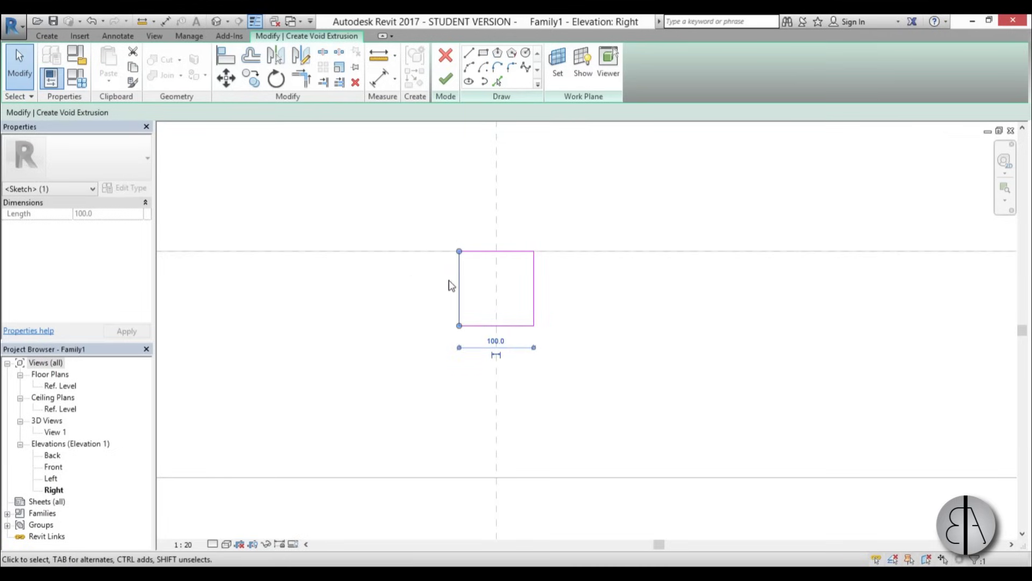
Step: Reduce the rectangle's height by moving its bottom edge up, with the top edge kept on Ref. Level
scroll(484, 284, up, 2)
click(550, 288)
click(566, 289)
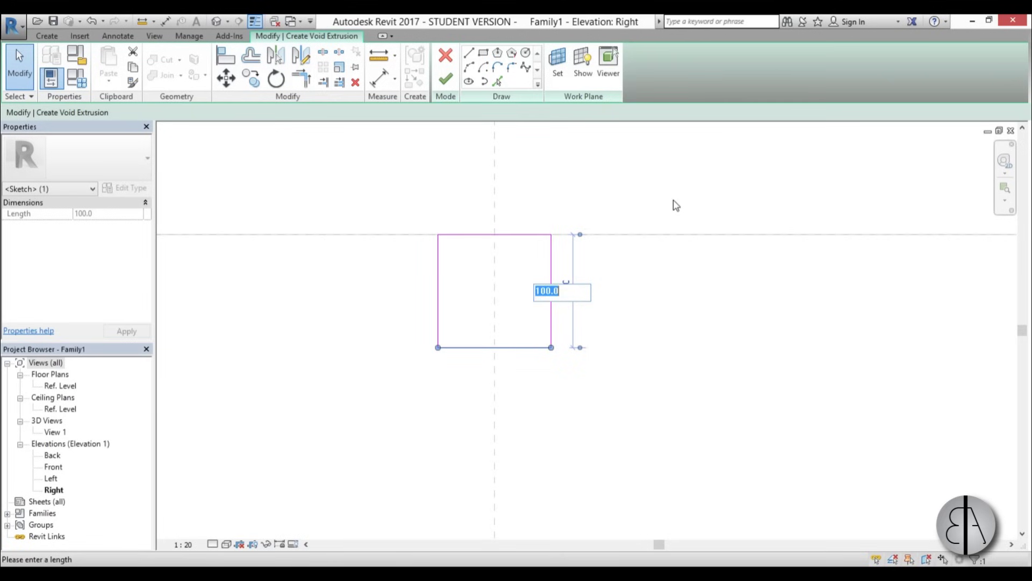
key(Return)
click(569, 219)
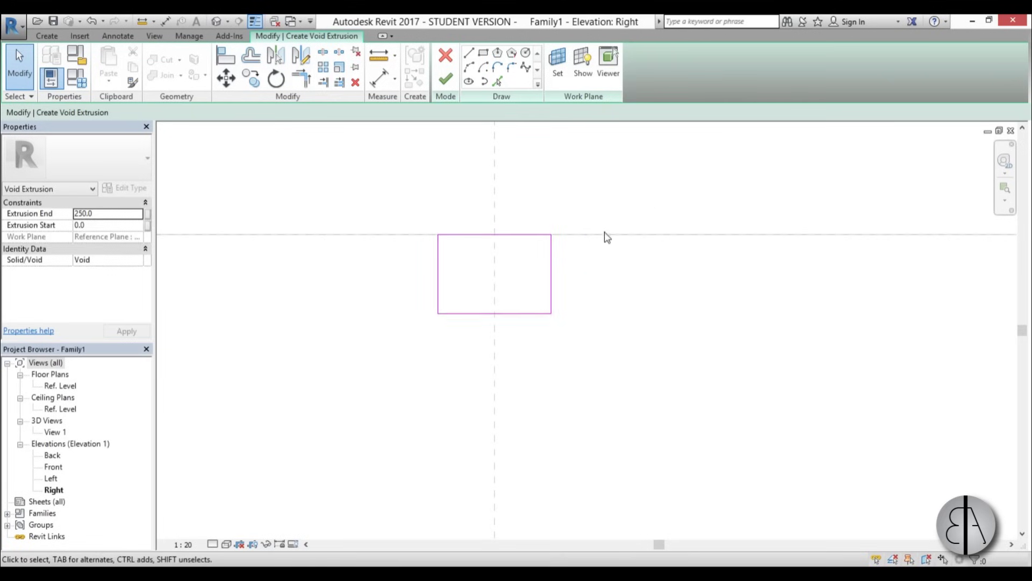
Step: Draw a 30 mm horizontal line outward from the rectangle's right edge, 30 mm above its base, and a vertical line down to base level
scroll(574, 220, up, 1)
scroll(575, 221, up, 1)
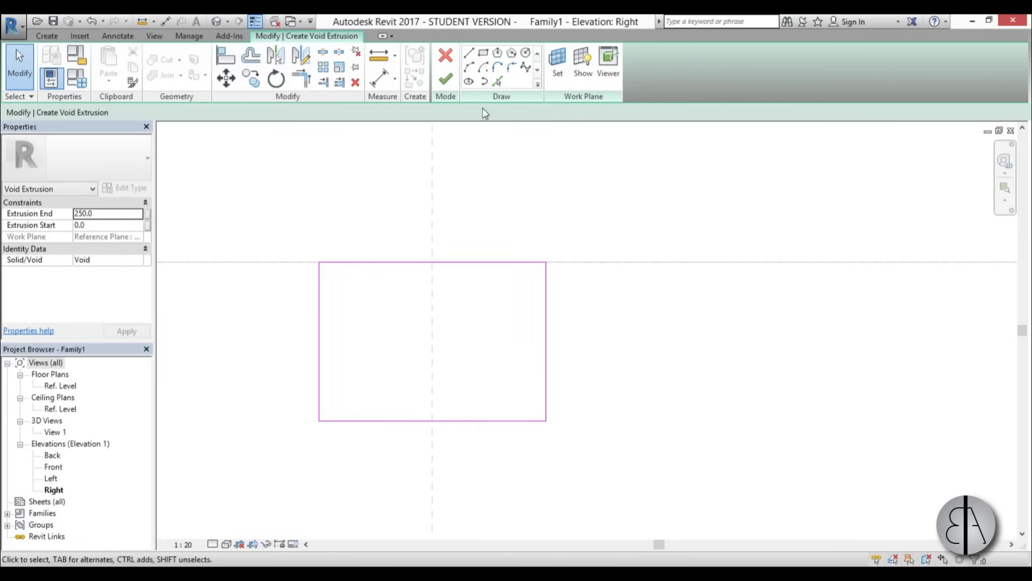
click(469, 53)
click(614, 353)
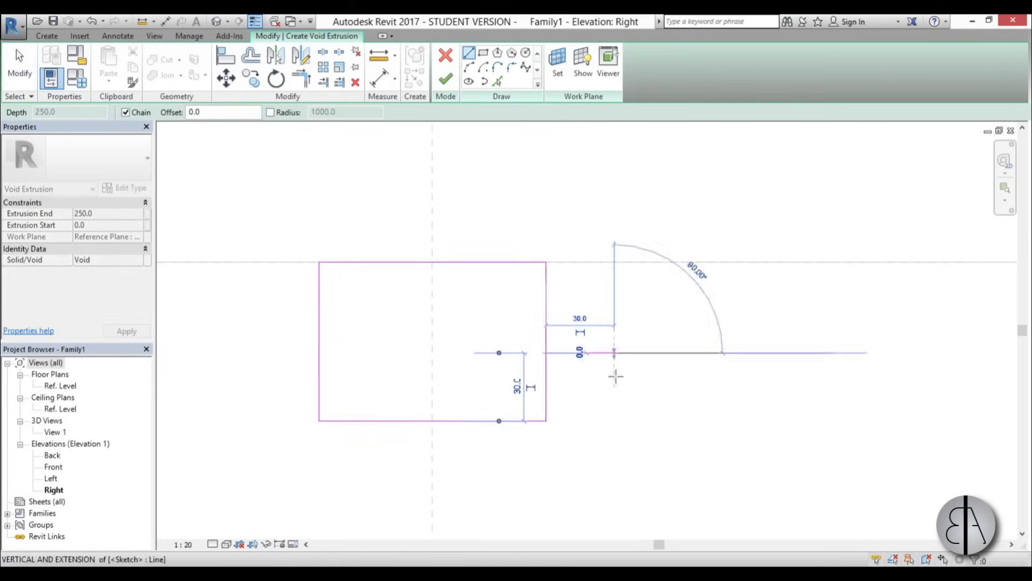
click(614, 420)
key(Escape)
key(Escape)
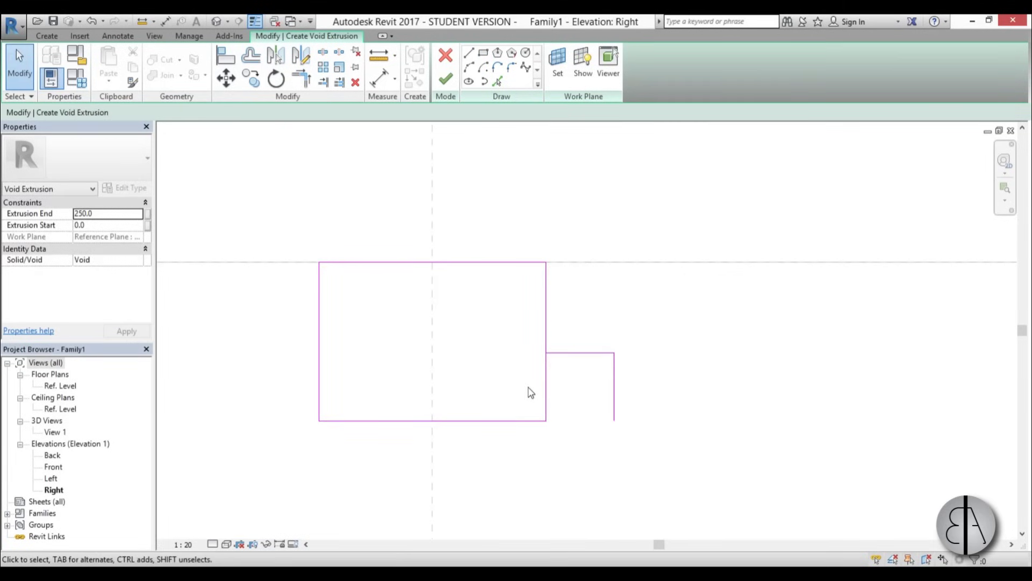
Step: Trim and join the sketch lines into one closed stepped profile and finish the 250 mm void extrusion
key(t)
key(r)
click(612, 409)
click(544, 421)
key(Escape)
key(Escape)
drag(563, 353, 546, 349)
click(446, 82)
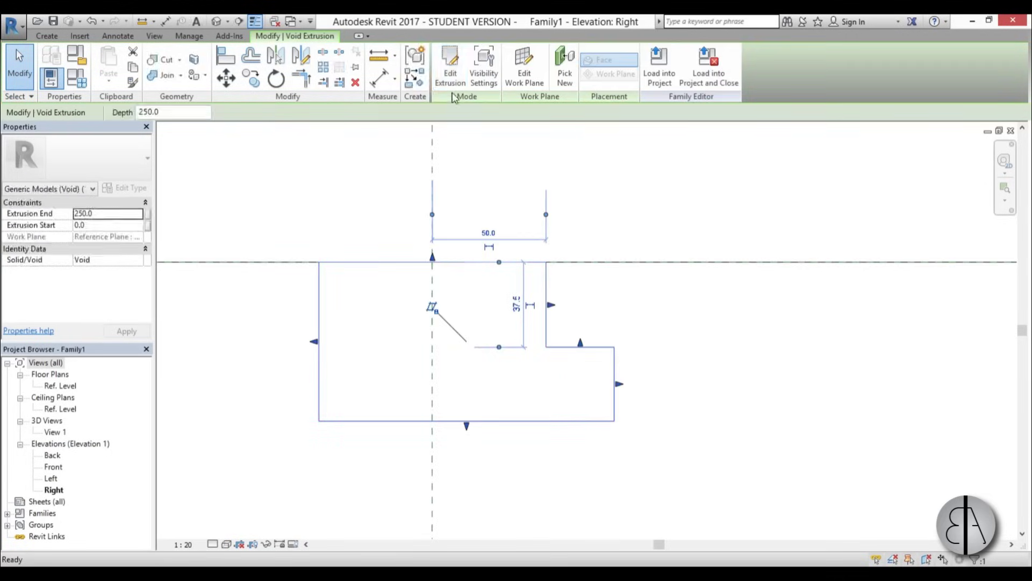
Step: In the Ref. Level floor plan, stretch both ends of the void to the outer vertical reference planes and lock them there
double_click(60, 386)
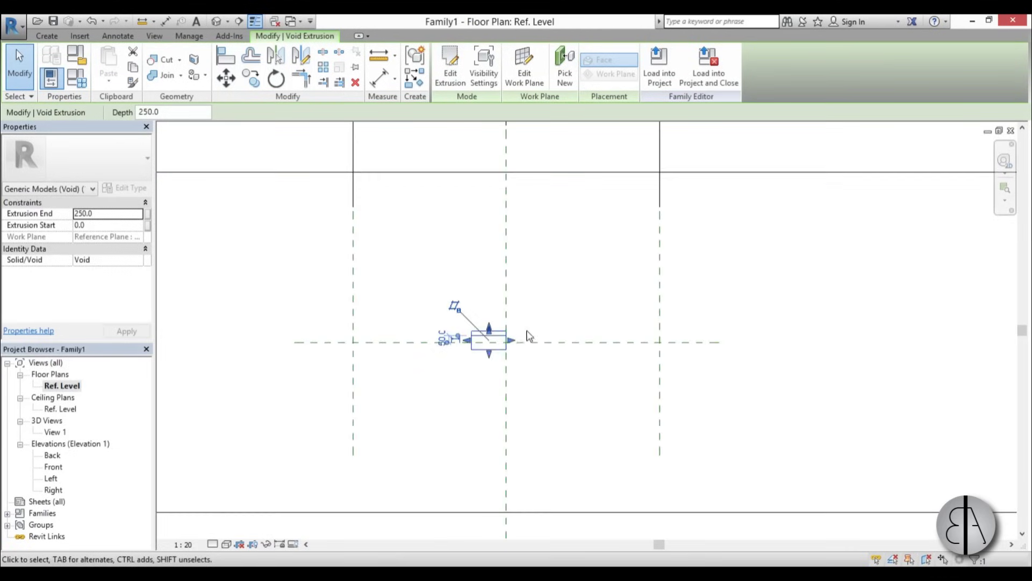
drag(518, 342, 344, 342)
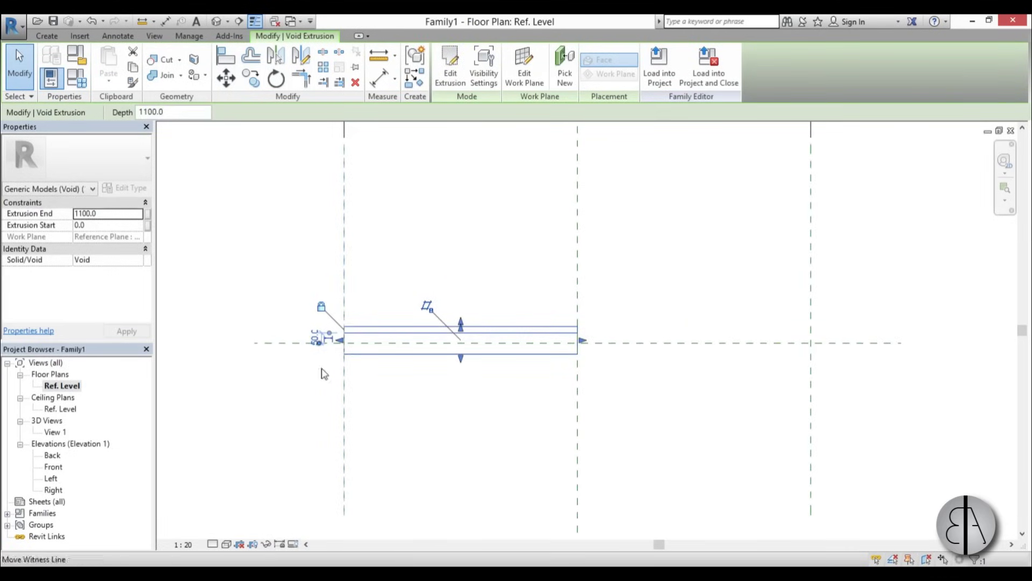
scroll(305, 232, down, 3)
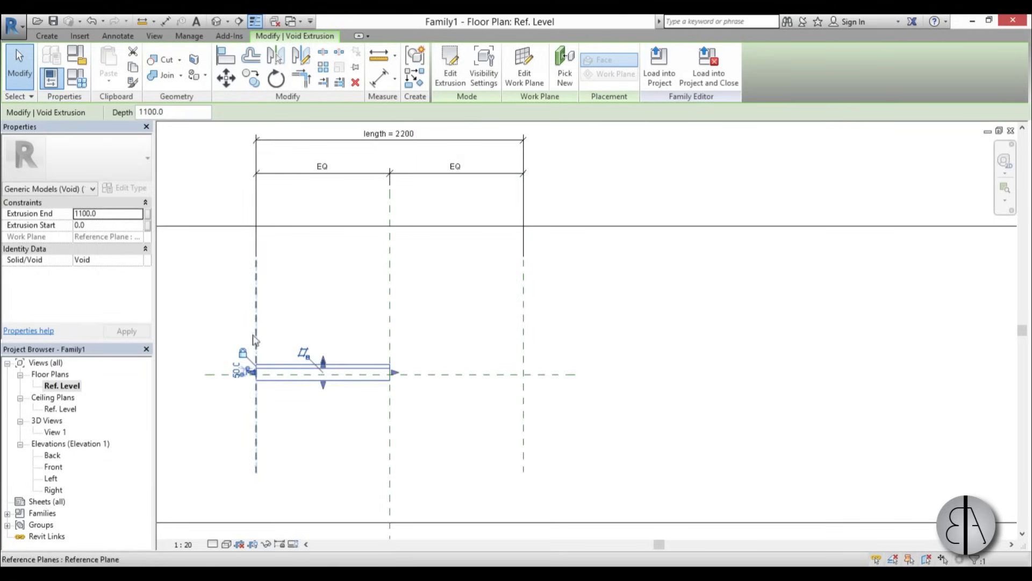
scroll(419, 358, up, 1)
drag(386, 383, 558, 376)
click(582, 400)
scroll(583, 417, down, 2)
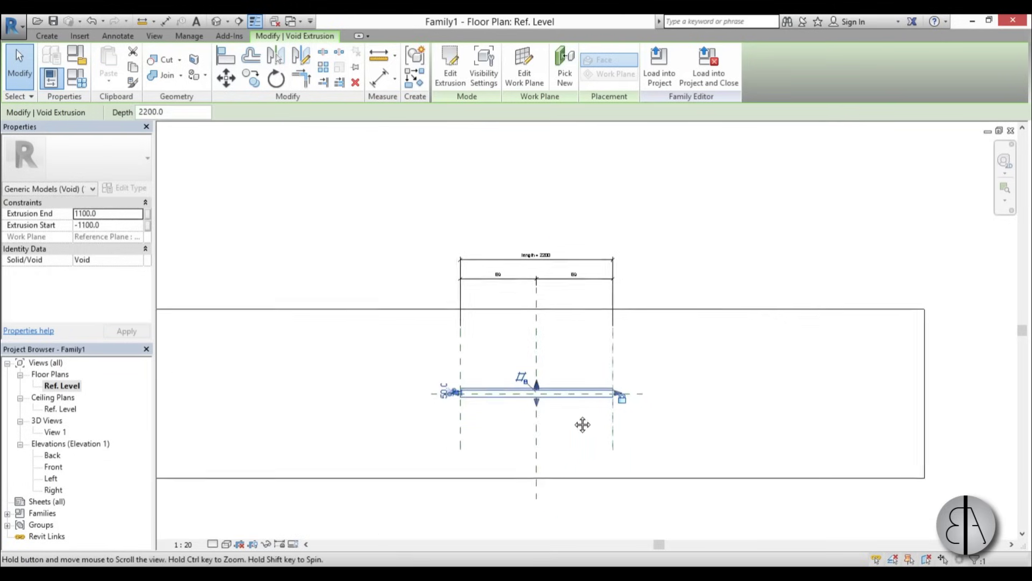
scroll(539, 373, up, 1)
scroll(551, 319, down, 1)
scroll(548, 299, up, 1)
click(613, 325)
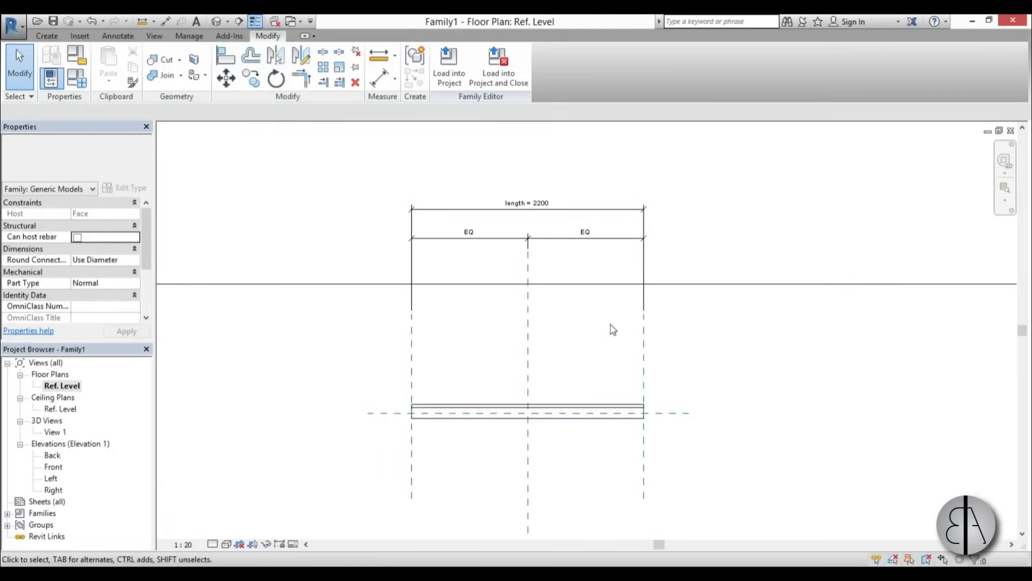
Step: Set the length parameter to 3000 mm in the family types and apply it to the model
click(70, 88)
click(335, 147)
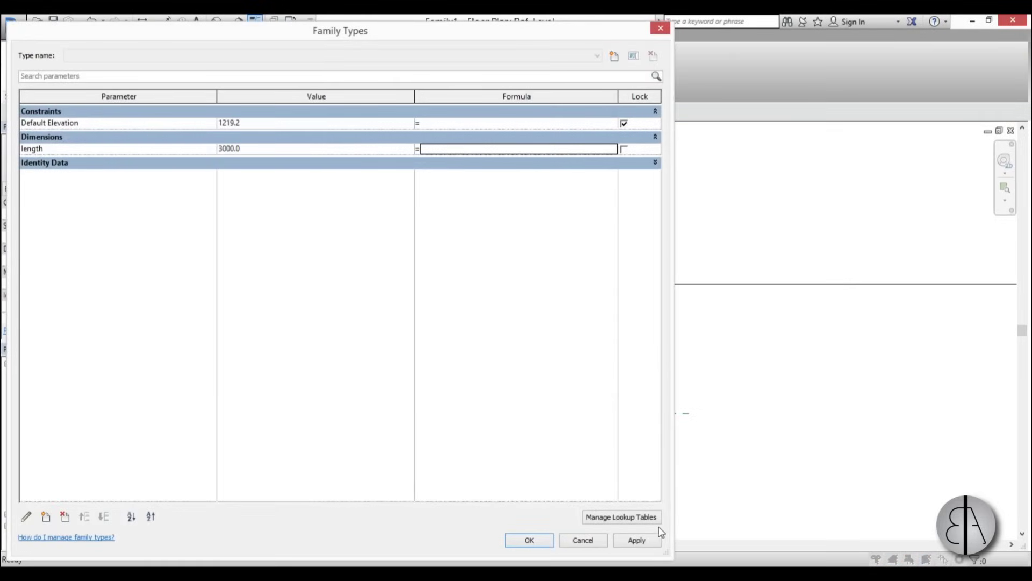
click(516, 540)
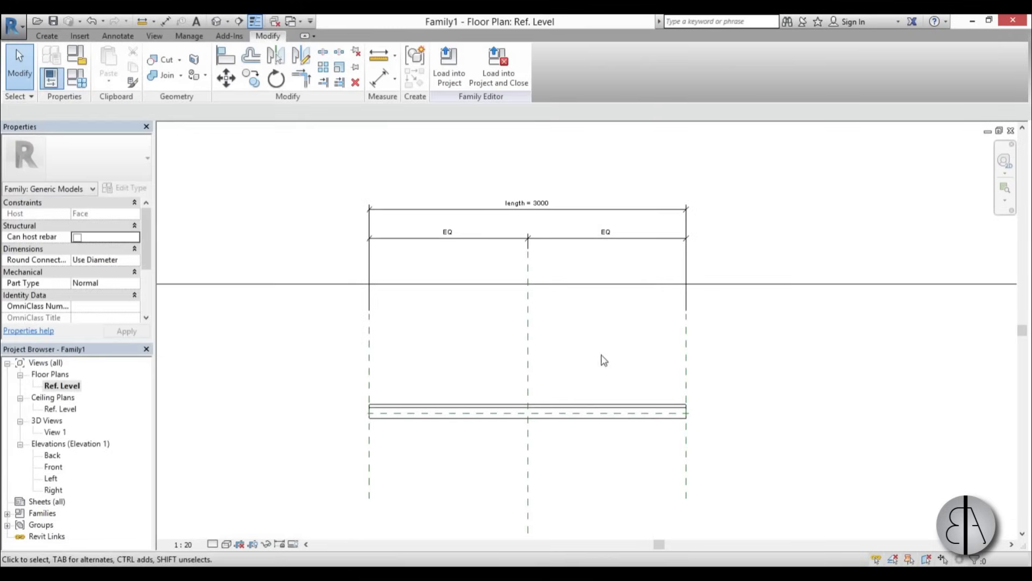
Step: Start a solid extrusion with the Center (Left/Right) reference plane as work plane and open the Right elevation for sketching
scroll(527, 352, down, 2)
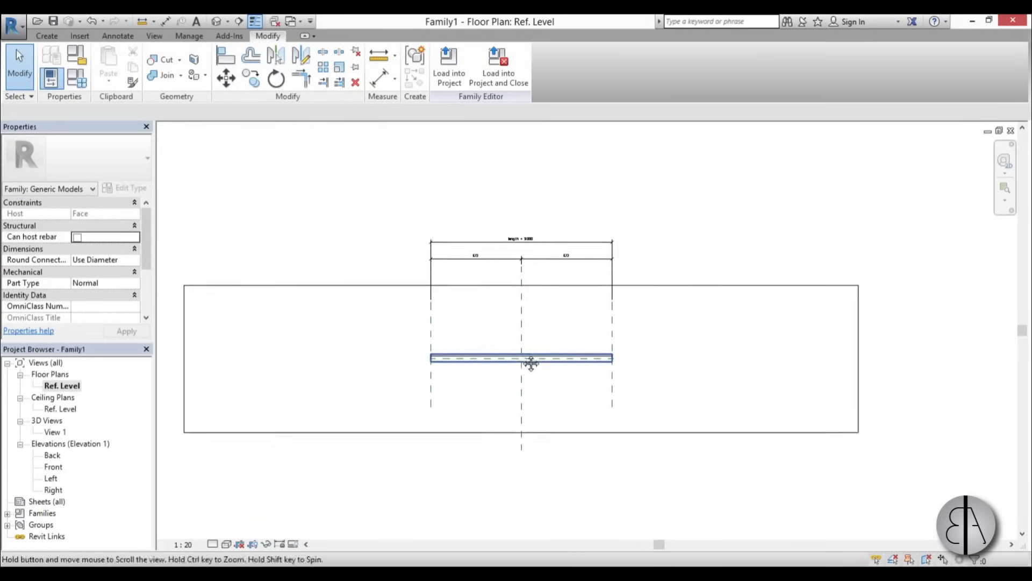
scroll(510, 332, up, 2)
middle_drag(532, 320, 519, 285)
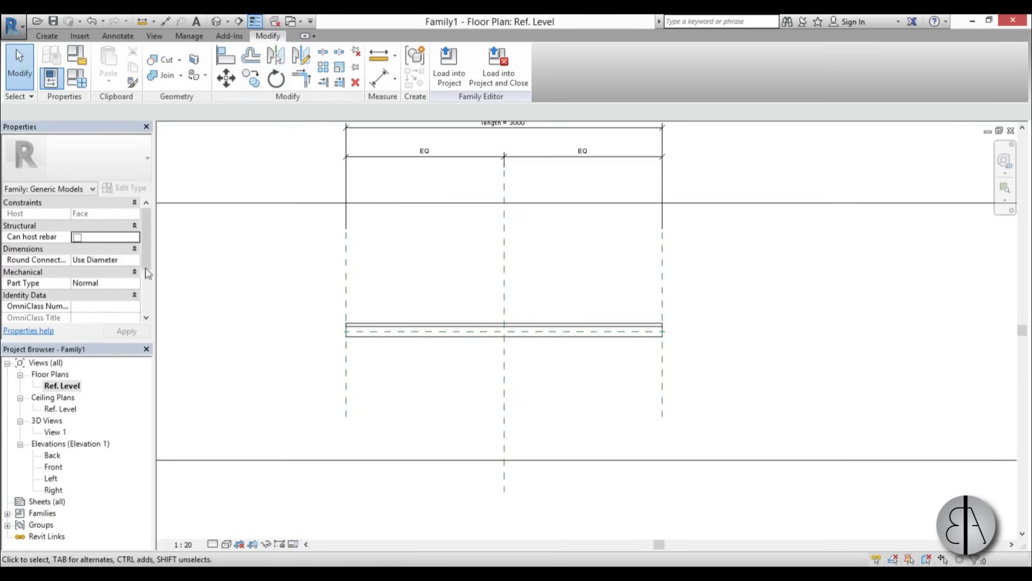
click(46, 36)
click(166, 59)
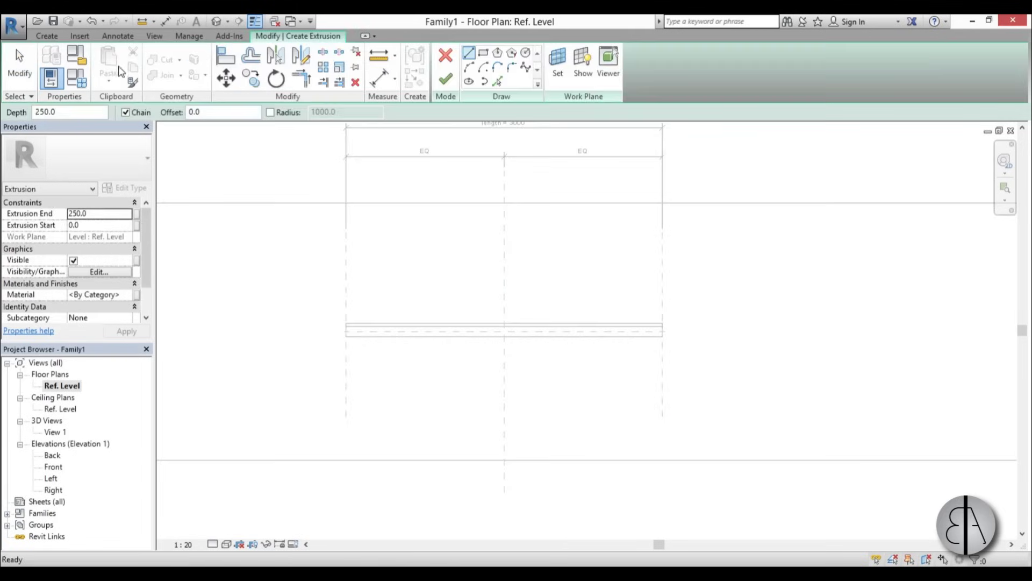
click(558, 76)
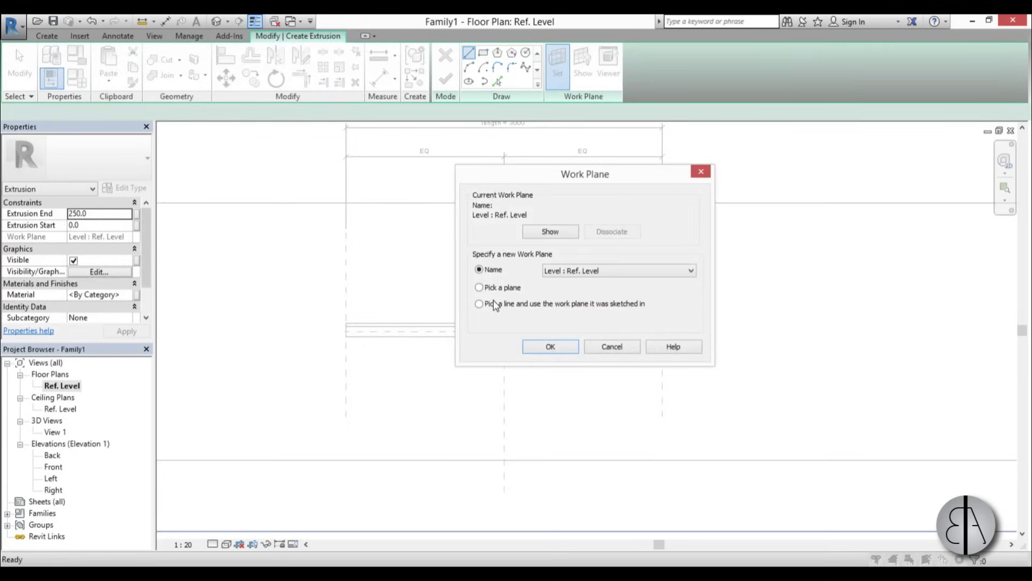
click(552, 349)
click(504, 287)
click(668, 223)
double_click(668, 223)
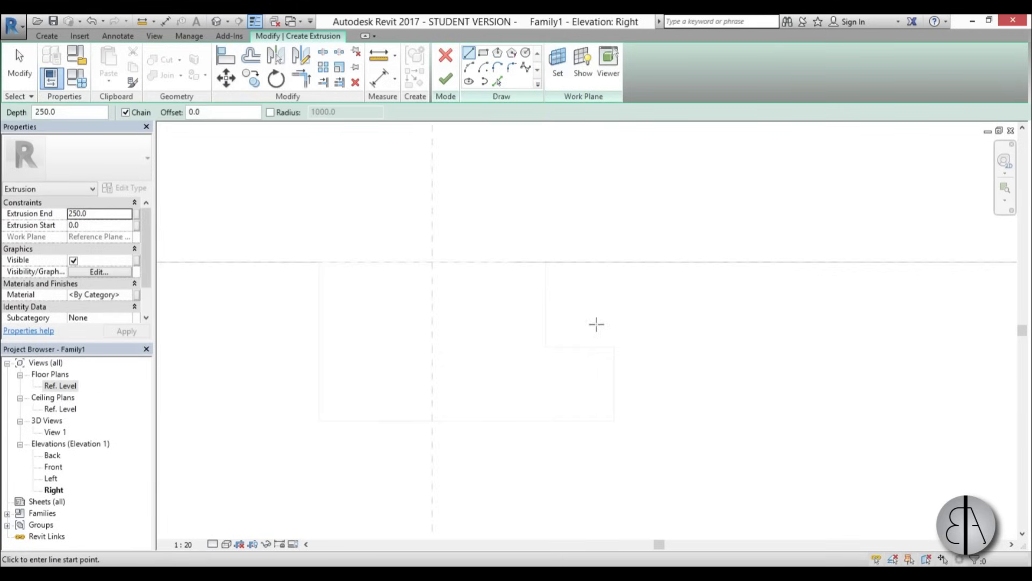
Step: Change the visual style of the Right elevation in preparation for sketching the solid profile over the stepped void
scroll(539, 309, up, 5)
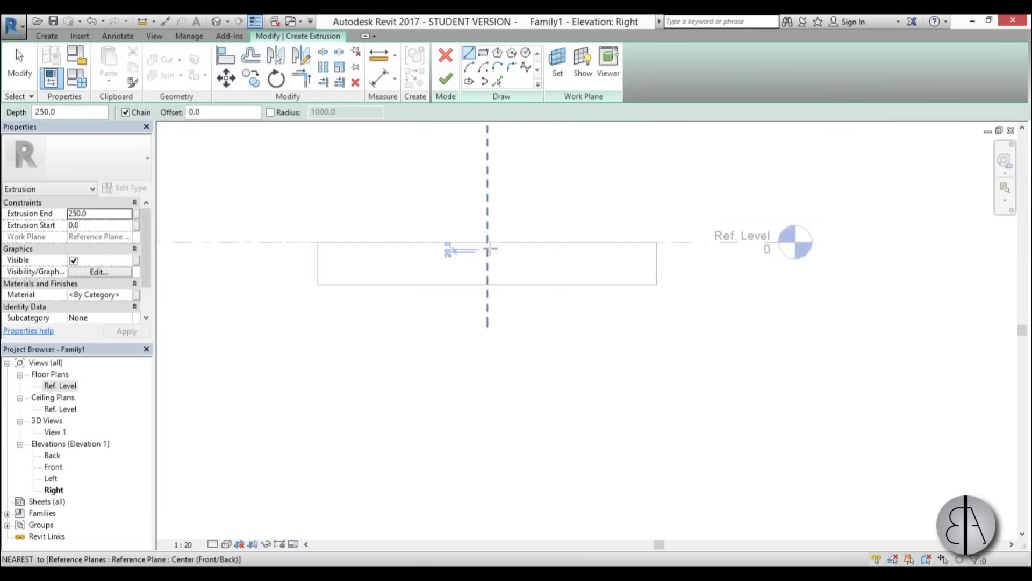
scroll(469, 230, up, 2)
mouse_move(448, 239)
middle_down()
mouse_move(465, 269)
mouse_move(487, 229)
middle_up()
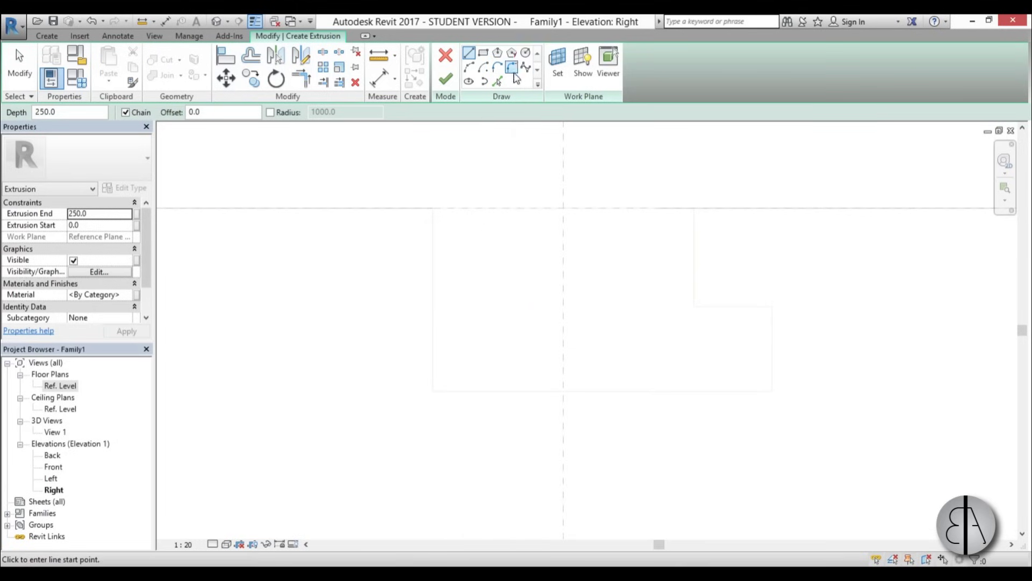
click(226, 544)
click(264, 463)
scroll(538, 280, down, 2)
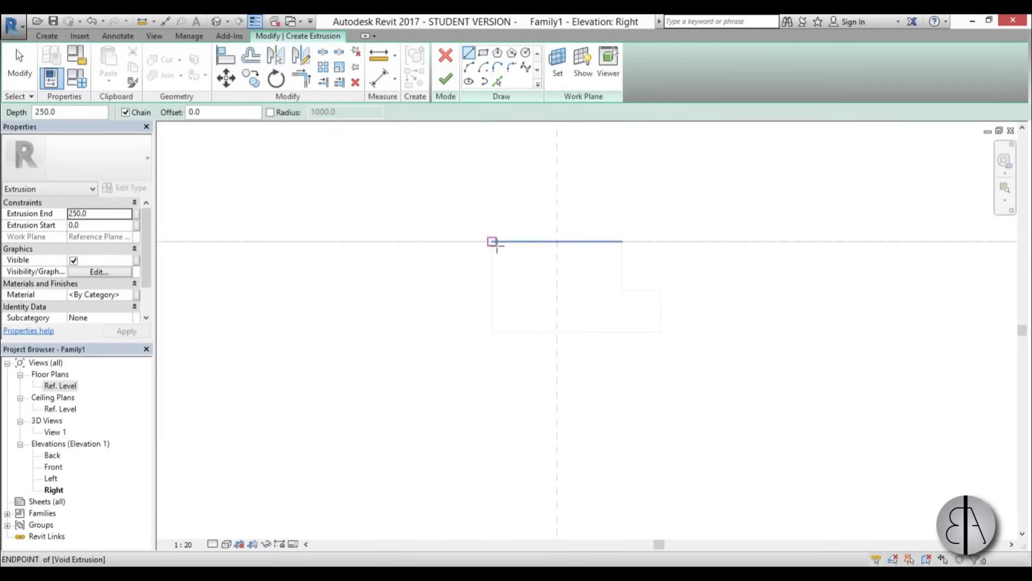
Step: Sketch a circle inside the stepped void, touching the horizontal reference line at its upper edge, and finish the solid extrusion
click(536, 265)
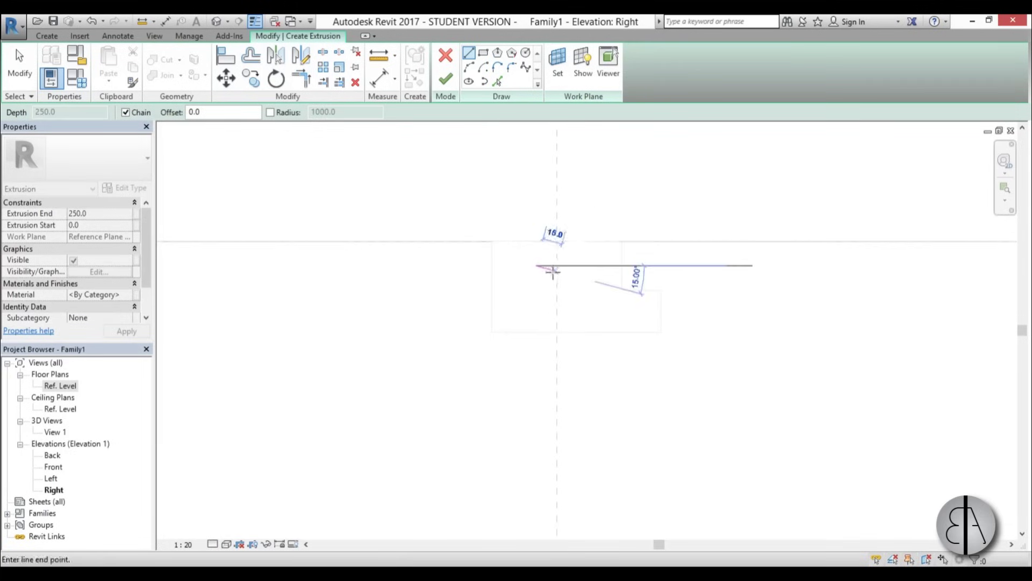
click(527, 55)
scroll(532, 256, up, 2)
click(545, 270)
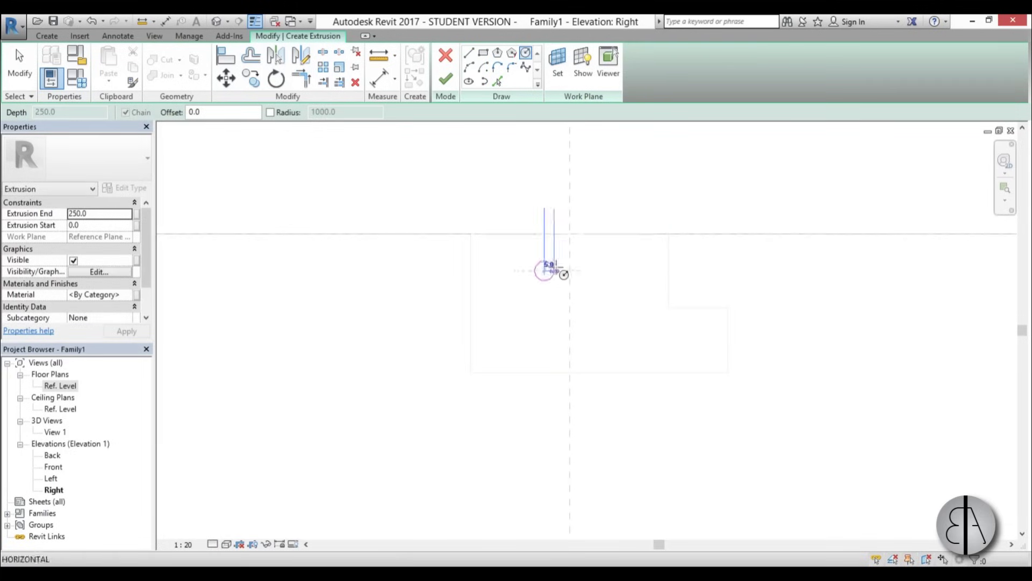
click(545, 238)
key(Escape)
key(Escape)
scroll(583, 258, up, 3)
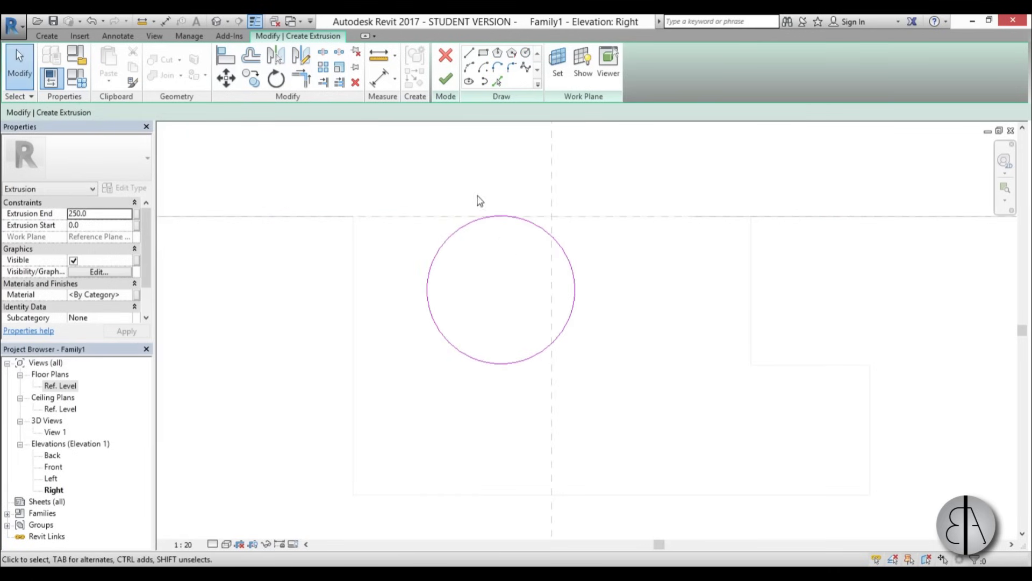
click(445, 80)
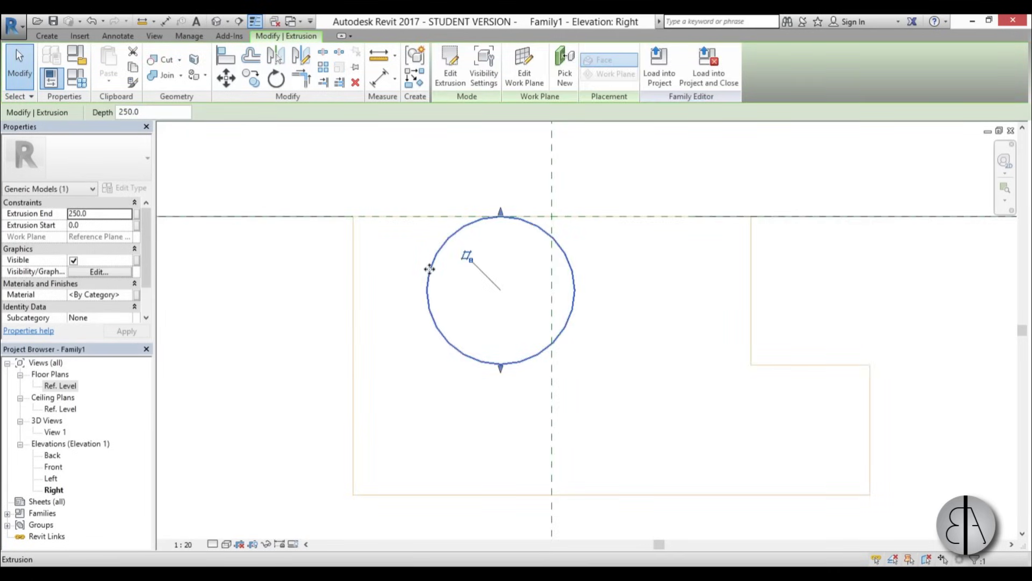
Step: Nudge the cylindrical extrusion sideways, away from the vertical centre plane toward the void's nearer side edge
key(Left)
key(Left)
key(Left)
key(Left)
key(Left)
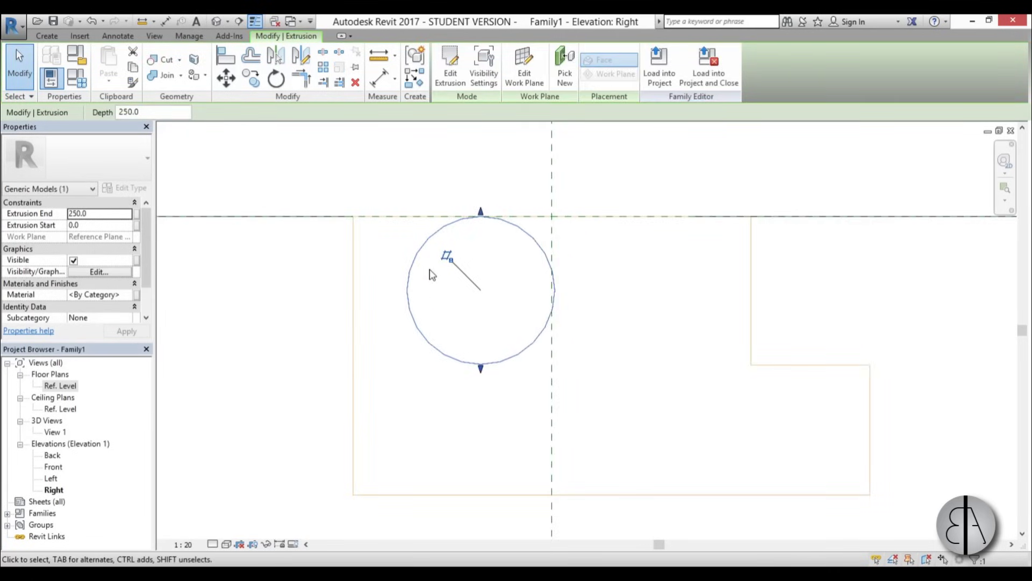
key(Left)
key(Left)
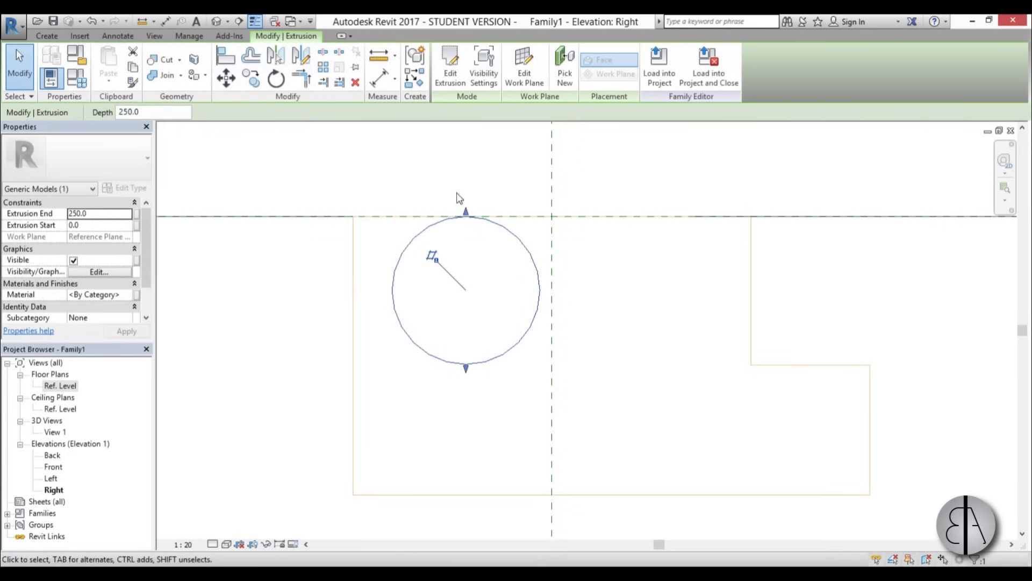
Step: In the Ref. Level floor plan, stretch both ends of the cylinder to the outer vertical reference planes
double_click(64, 385)
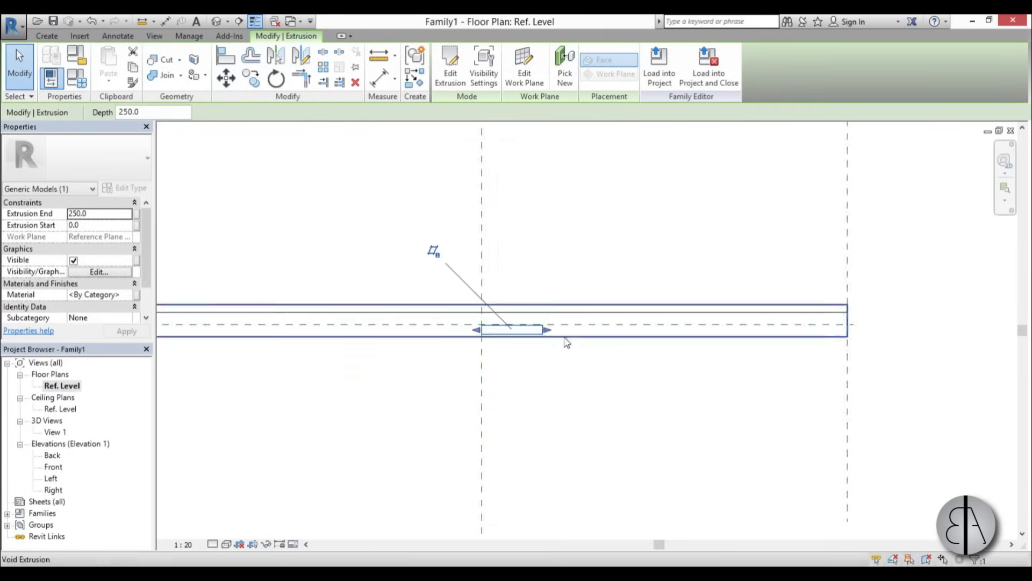
drag(547, 329, 848, 332)
scroll(887, 347, down, 2)
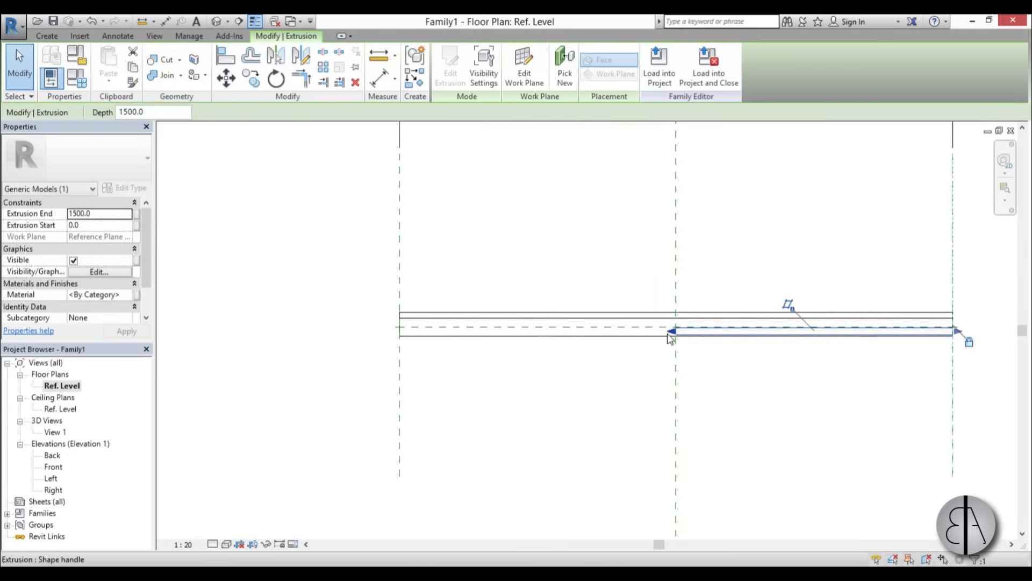
drag(673, 336, 400, 332)
scroll(375, 301, down, 2)
scroll(588, 339, up, 3)
key(Escape)
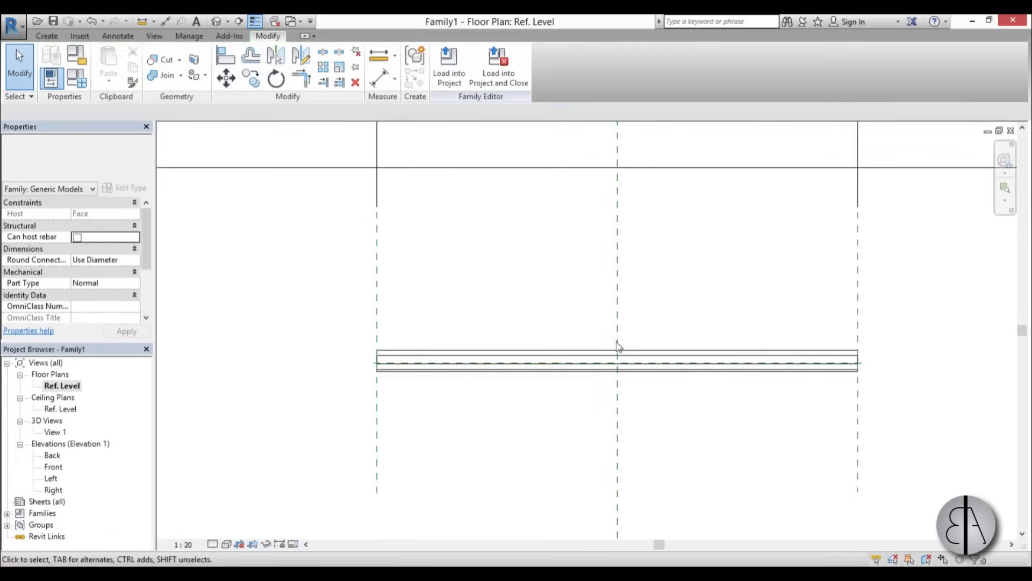
middle_drag(629, 350, 590, 379)
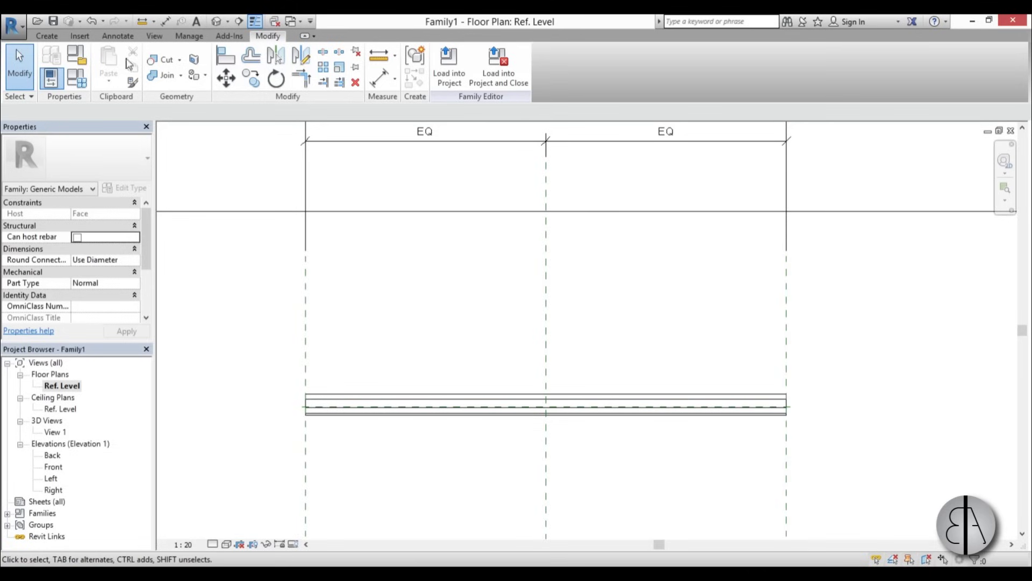
Step: Create a new family from the Metric Lighting Fixture template
click(20, 30)
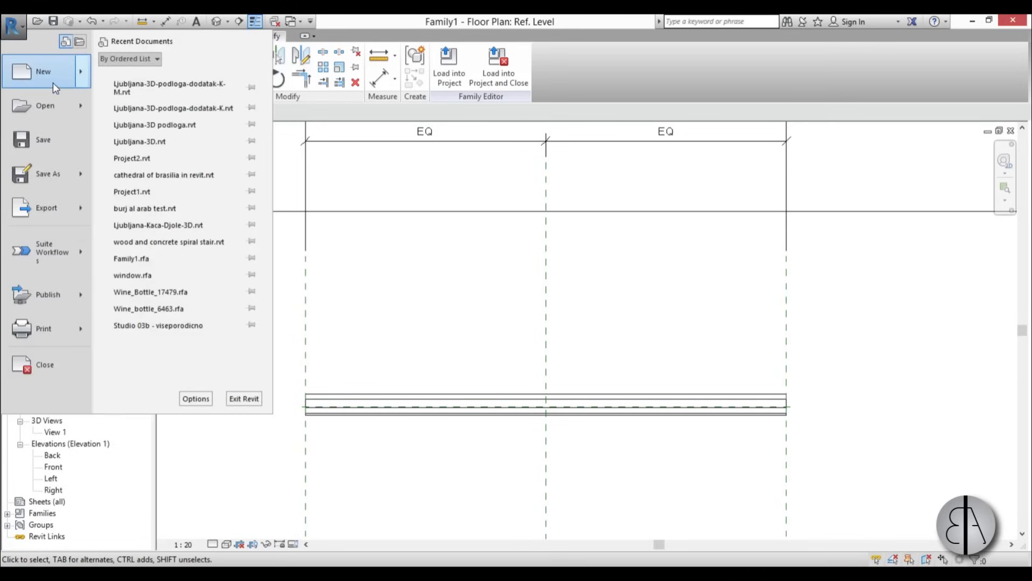
mouse_move(63, 77)
click(165, 101)
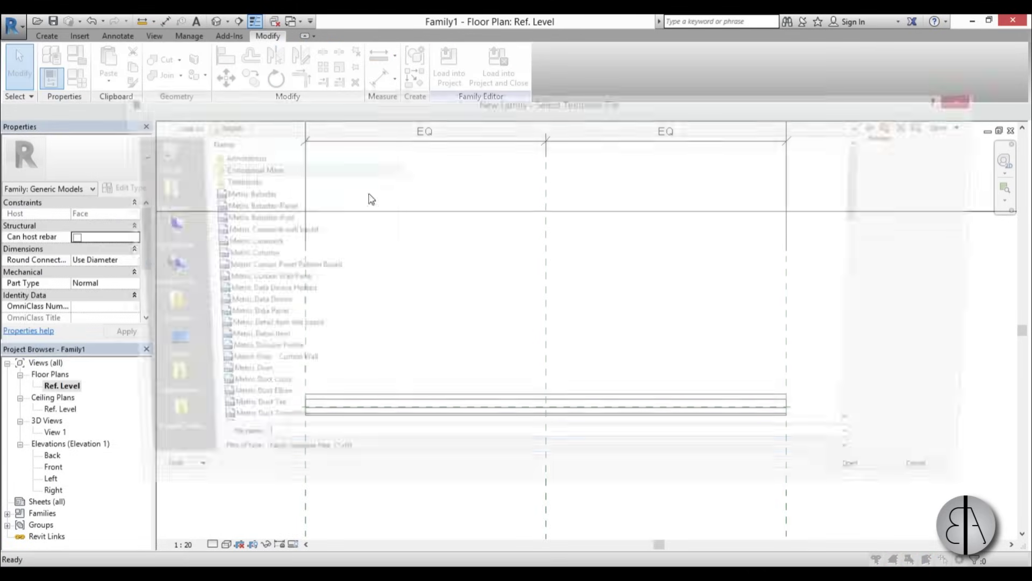
mouse_move(867, 187)
mouse_down()
mouse_move(865, 395)
mouse_move(858, 285)
mouse_up()
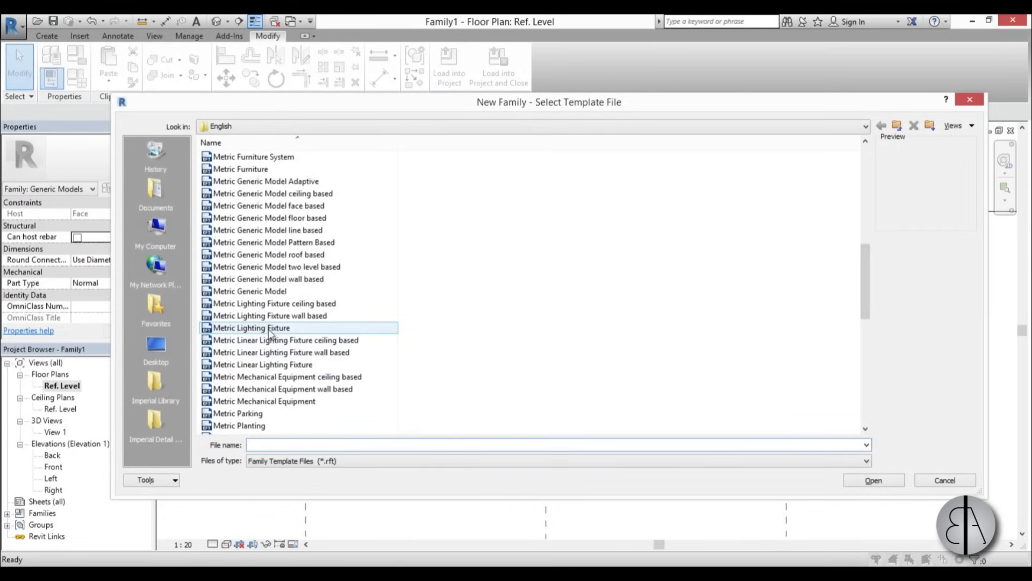
double_click(248, 328)
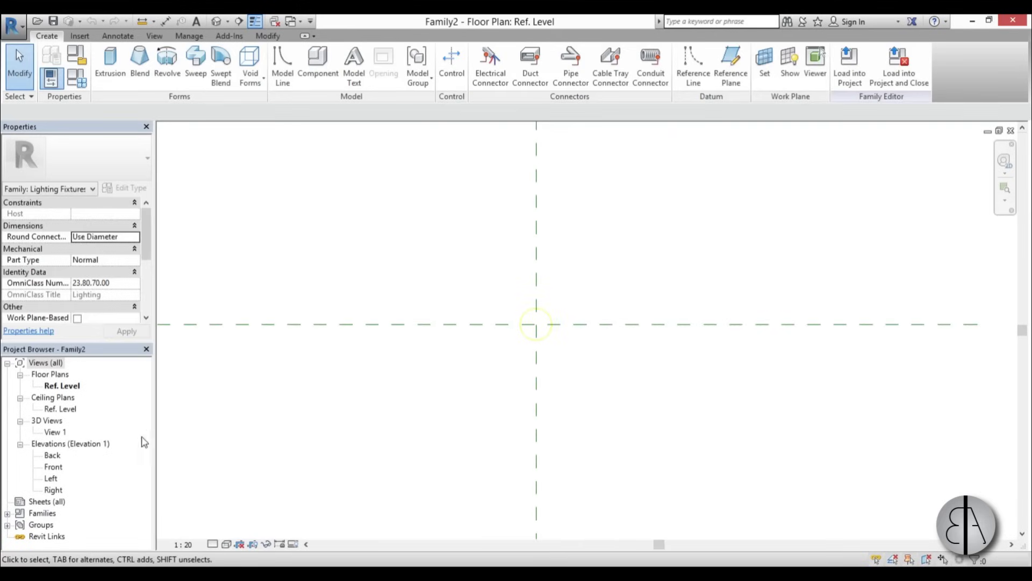
Step: In the Front elevation, set the Light Source Elevation reference plane 20 mm above the Ref. Level
double_click(54, 467)
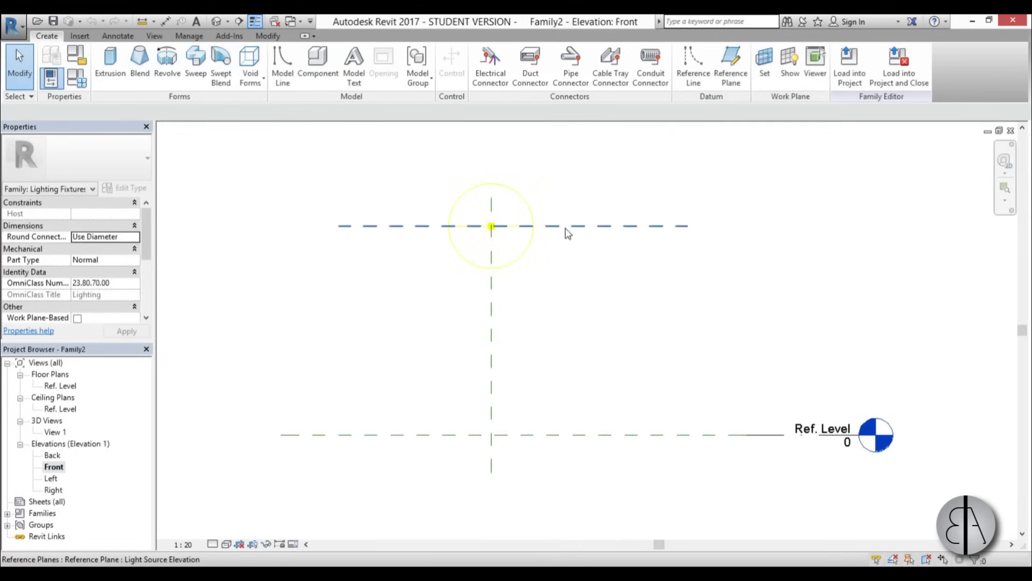
click(572, 228)
click(610, 328)
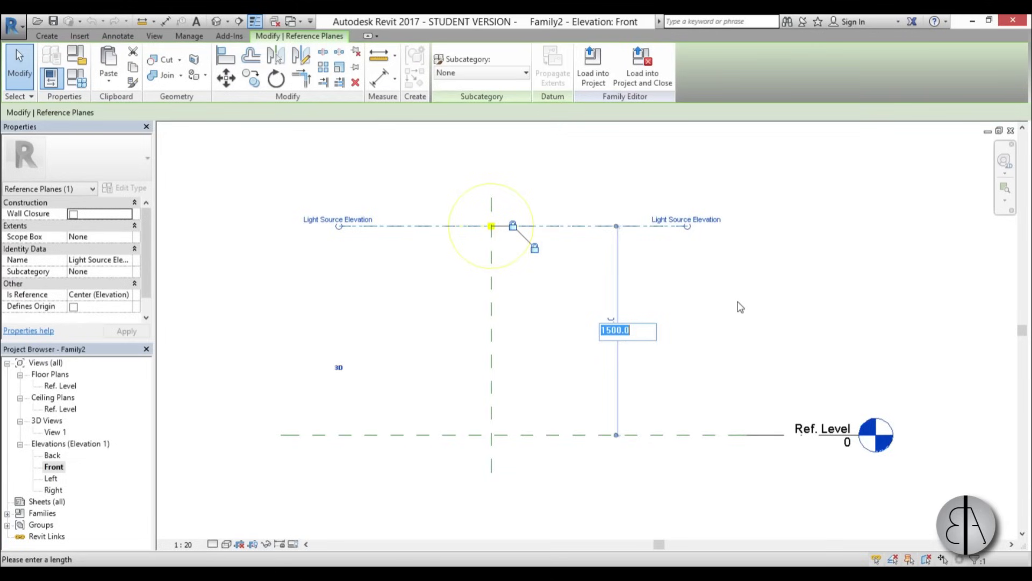
key(Return)
scroll(506, 430, up, 5)
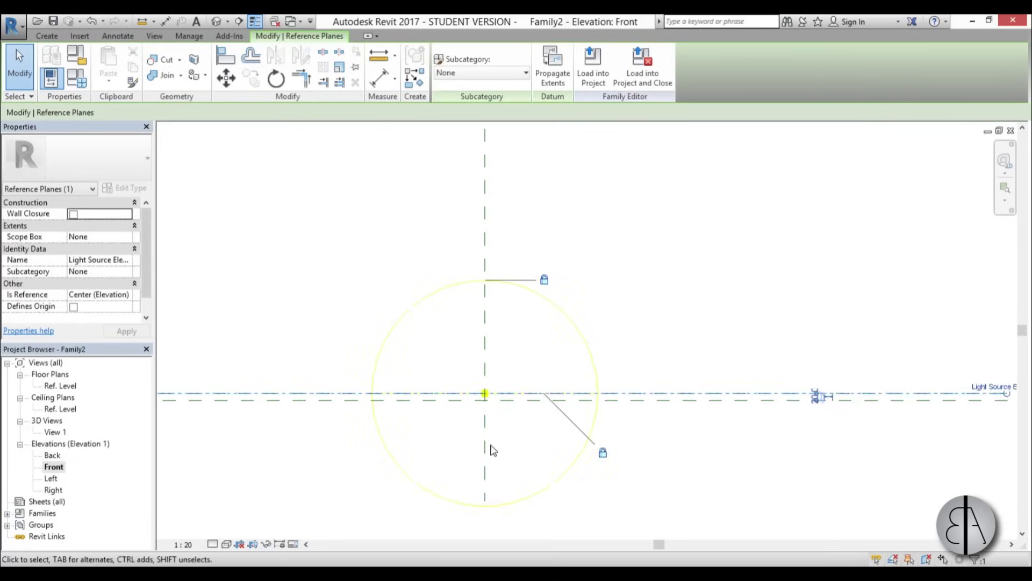
click(511, 422)
Step: In the Ref. Level floor plan, extrude a small circle centred on the intersection of the reference planes
click(51, 377)
double_click(54, 384)
scroll(543, 325, up, 6)
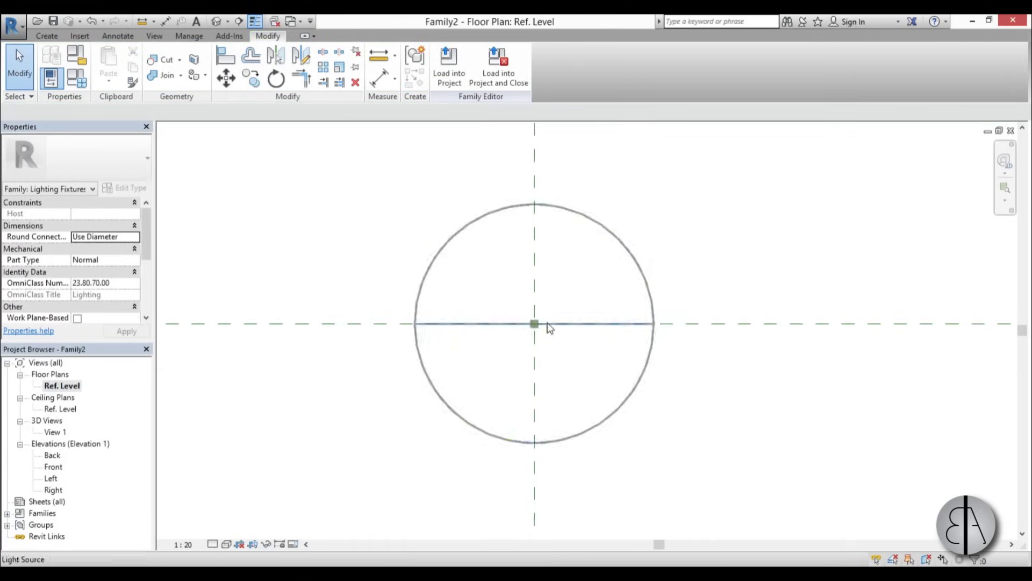
click(48, 36)
click(108, 62)
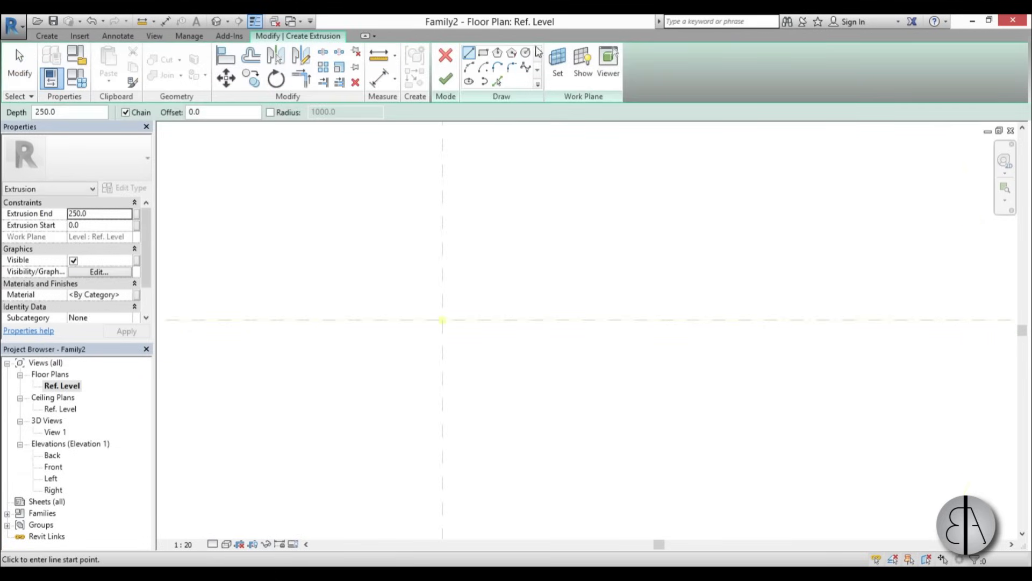
click(526, 52)
click(429, 319)
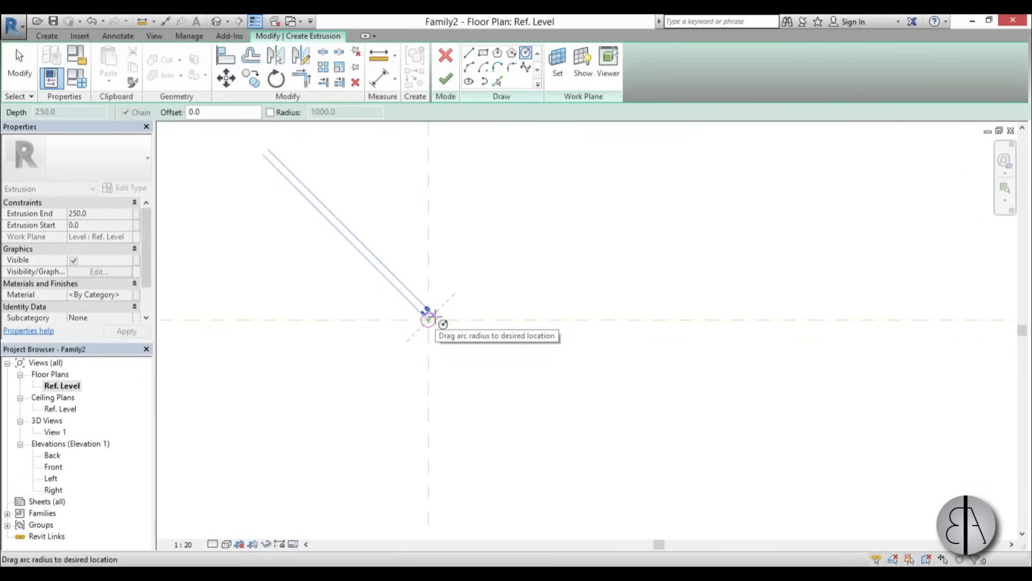
key(Escape)
key(Escape)
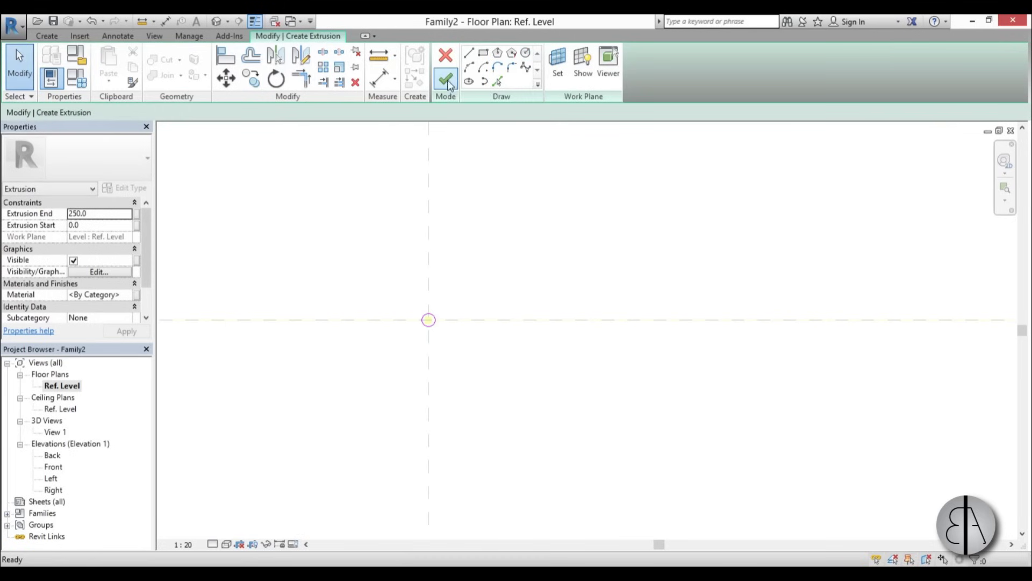
click(446, 80)
Step: In the Front elevation, lower the top of the small extrusion to just below the Light Source Elevation plane
double_click(54, 466)
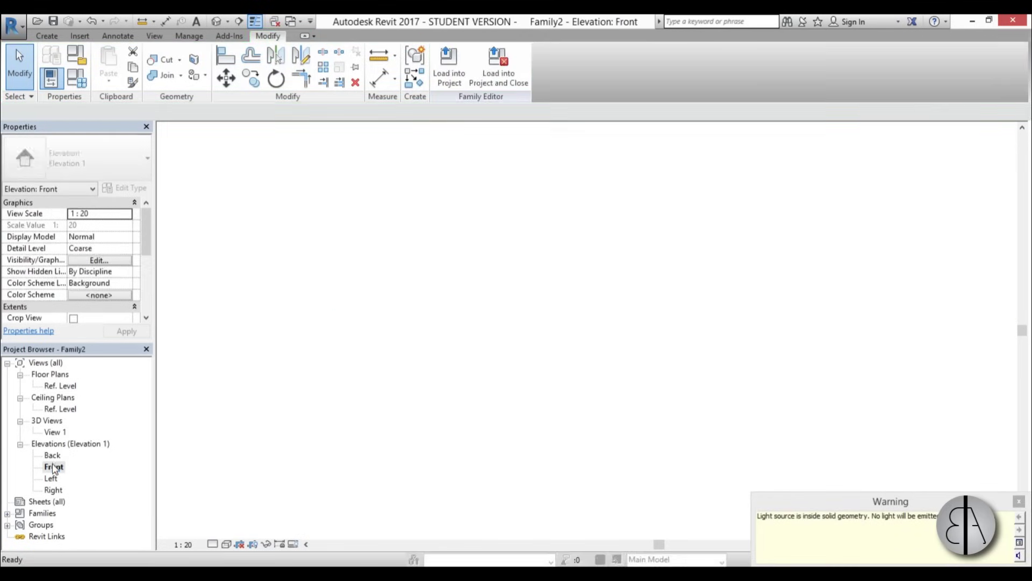
drag(480, 203, 486, 362)
click(530, 420)
scroll(518, 344, down, 1)
scroll(515, 336, down, 4)
Step: In the family types, set the light's Initial Color temperature to 4500 K
click(76, 78)
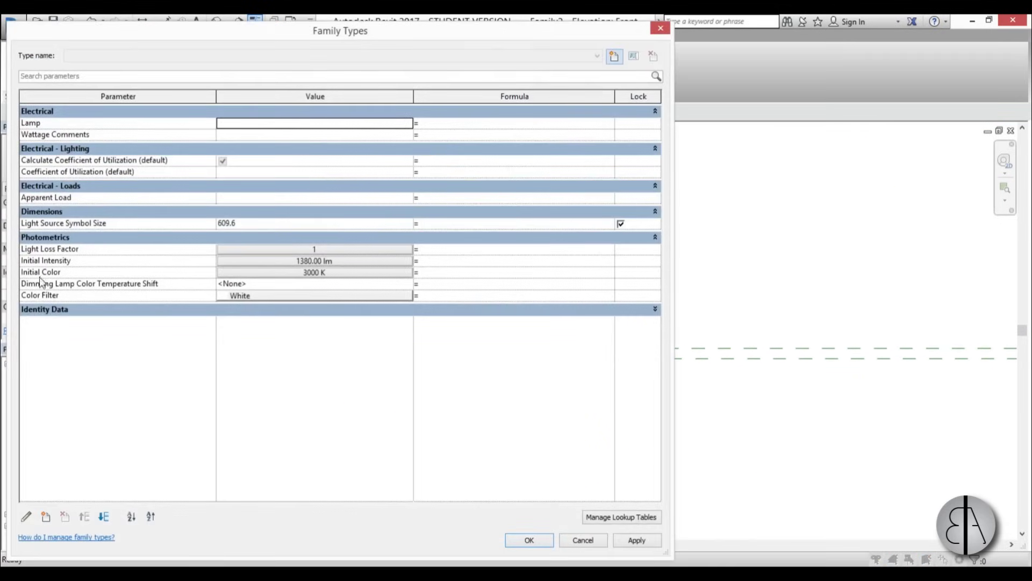
click(292, 271)
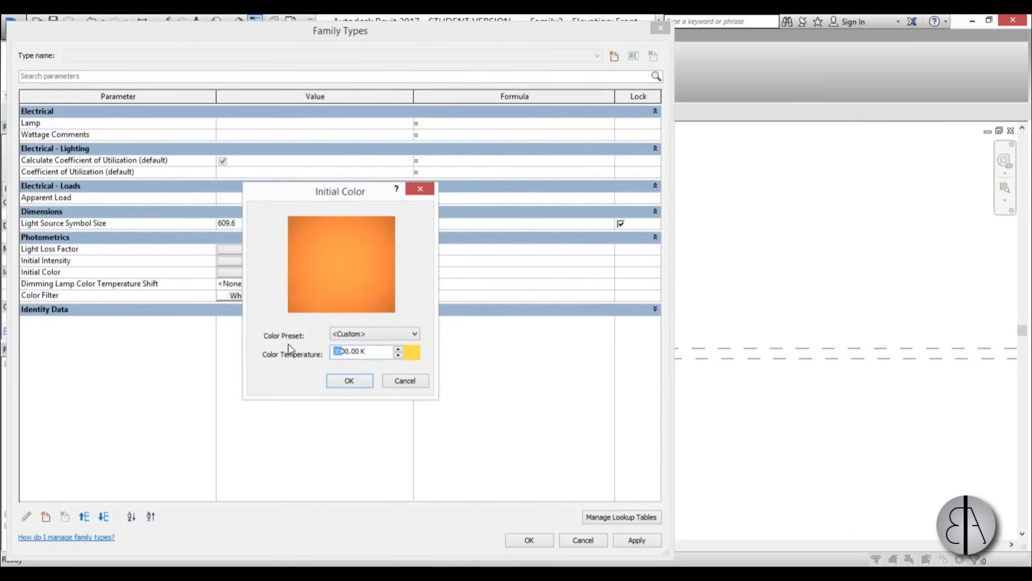
text(450)
click(355, 381)
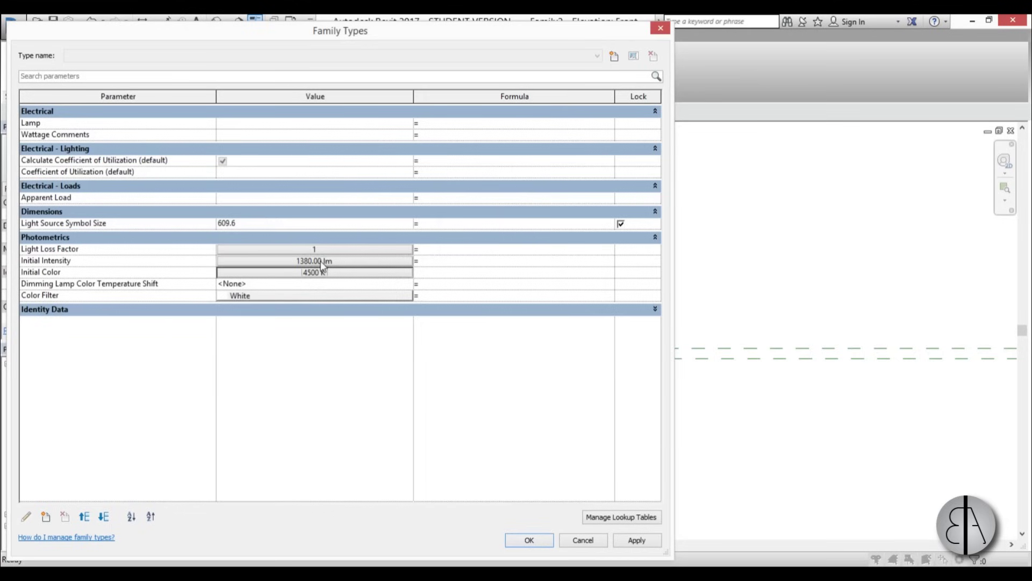
Step: Set the Initial Intensity to a luminous flux of 100 lm and accept the family types
click(314, 260)
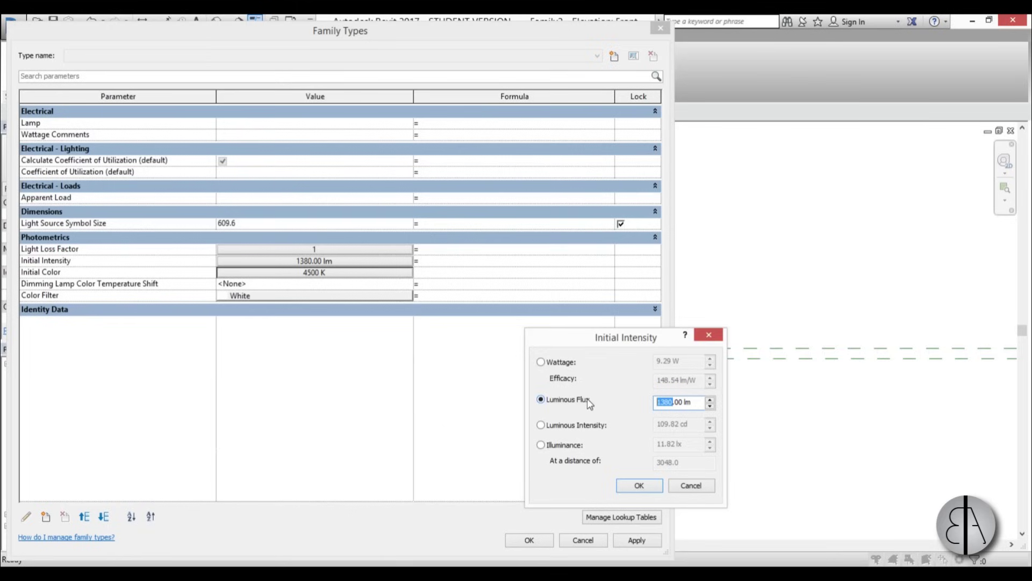
text(100)
click(638, 485)
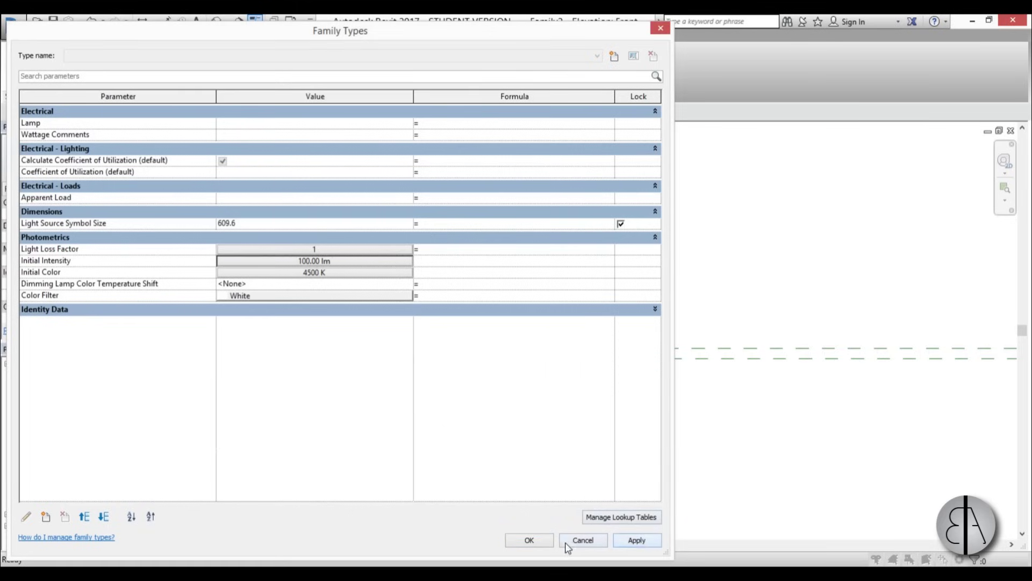
click(529, 540)
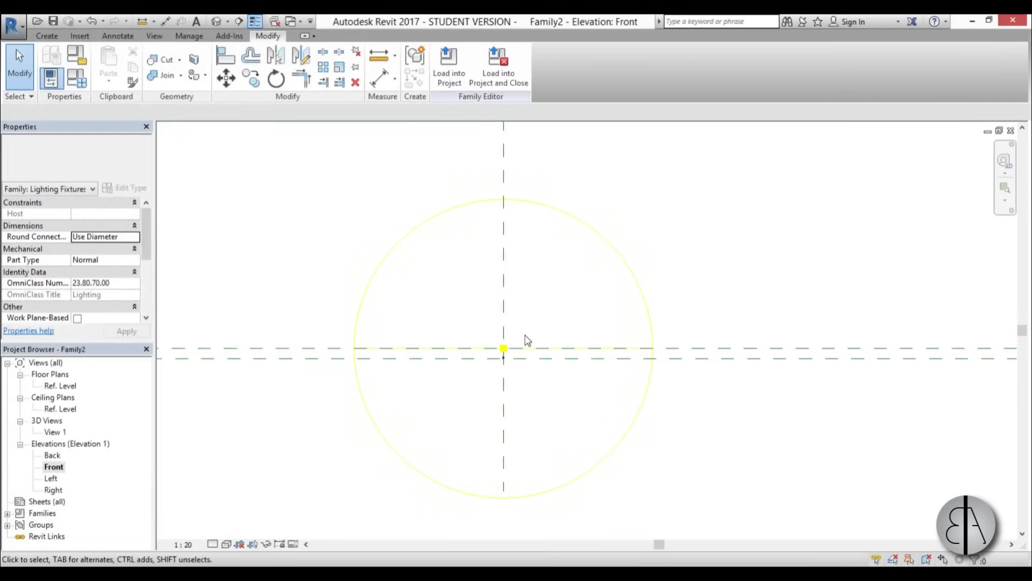
key(Escape)
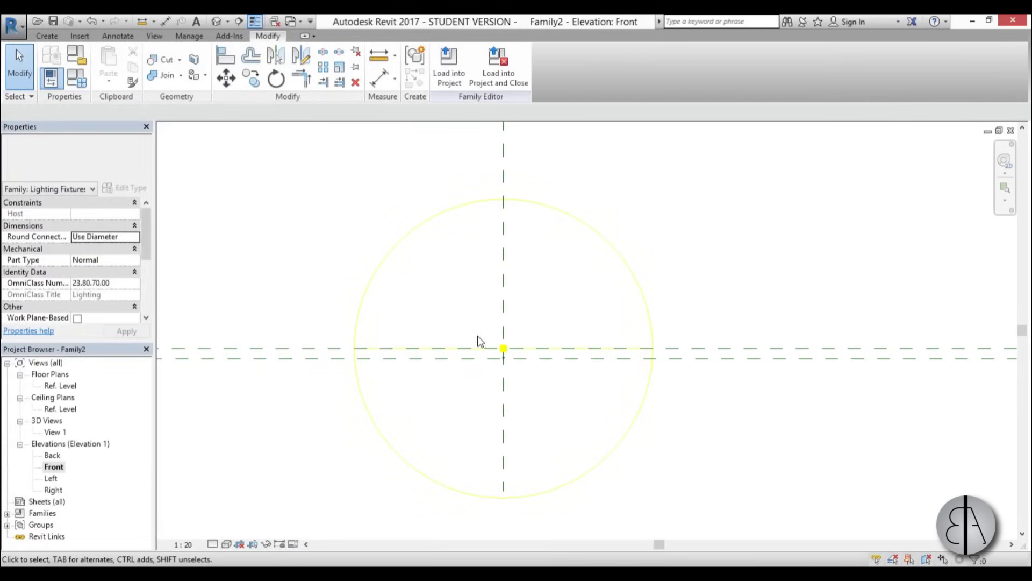
Step: Load the lighting fixture family into Family1 and place one fixture near the left end of the void in plan
click(460, 87)
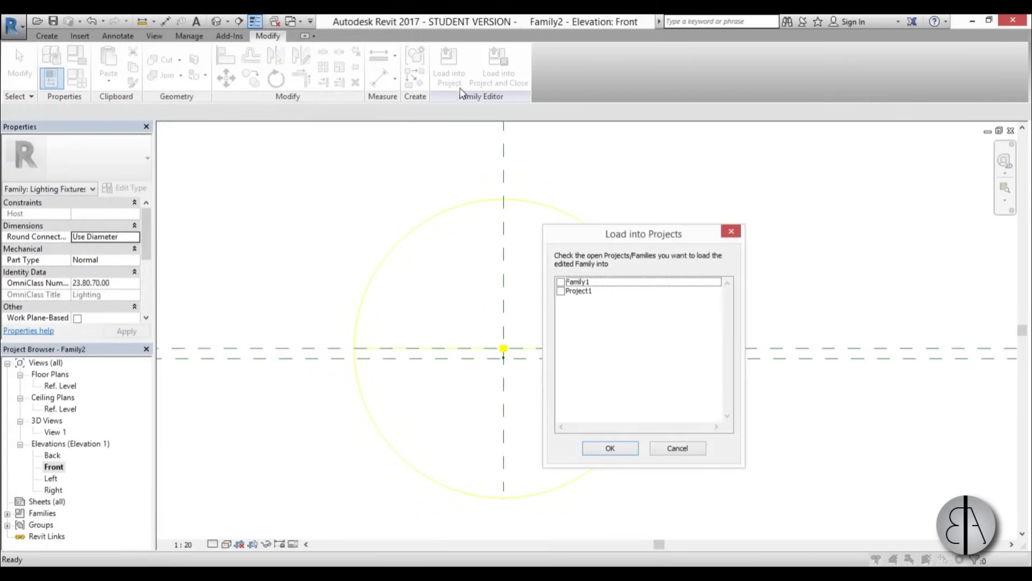
click(560, 283)
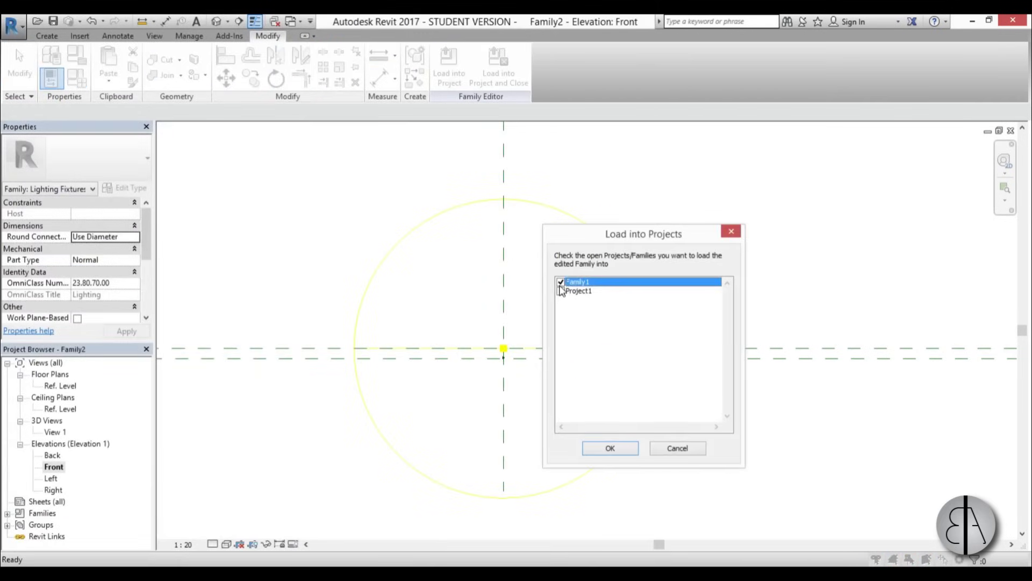
click(614, 447)
scroll(397, 399, up, 3)
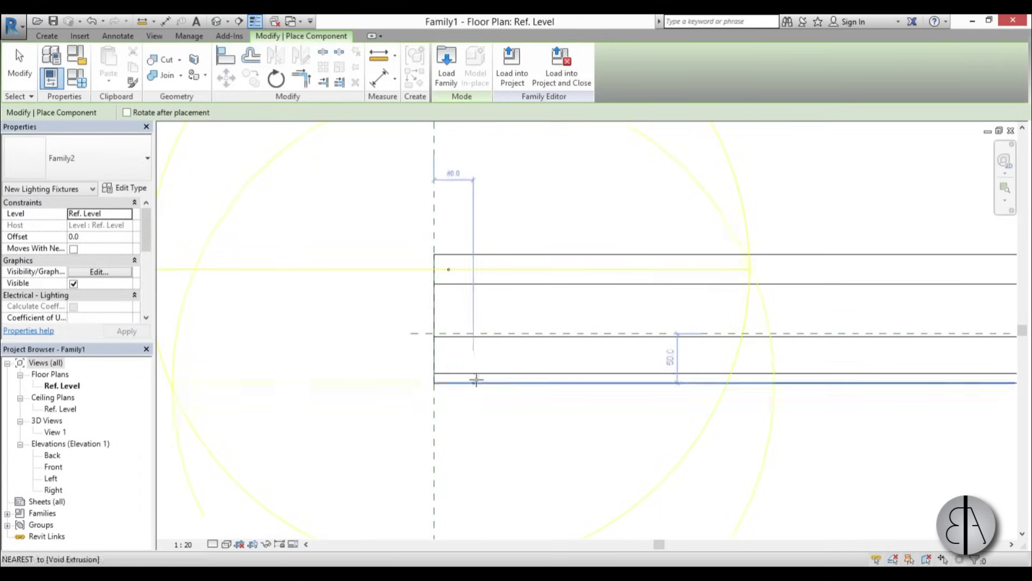
key(Escape)
scroll(486, 285, down, 3)
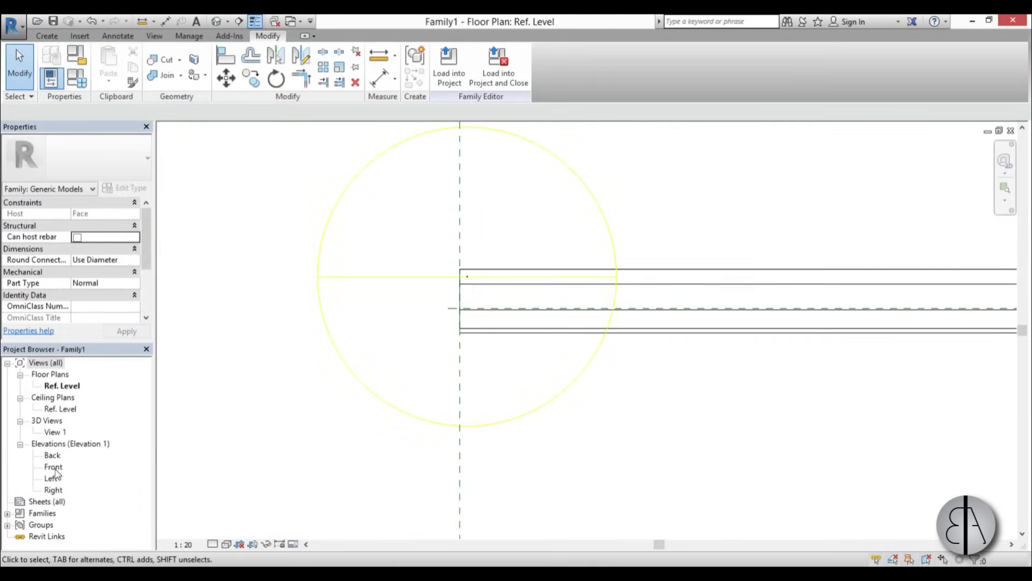
Step: In the Right elevation, move the light fixture down to the bottom of the stepped void, at an offset of -70
double_click(53, 489)
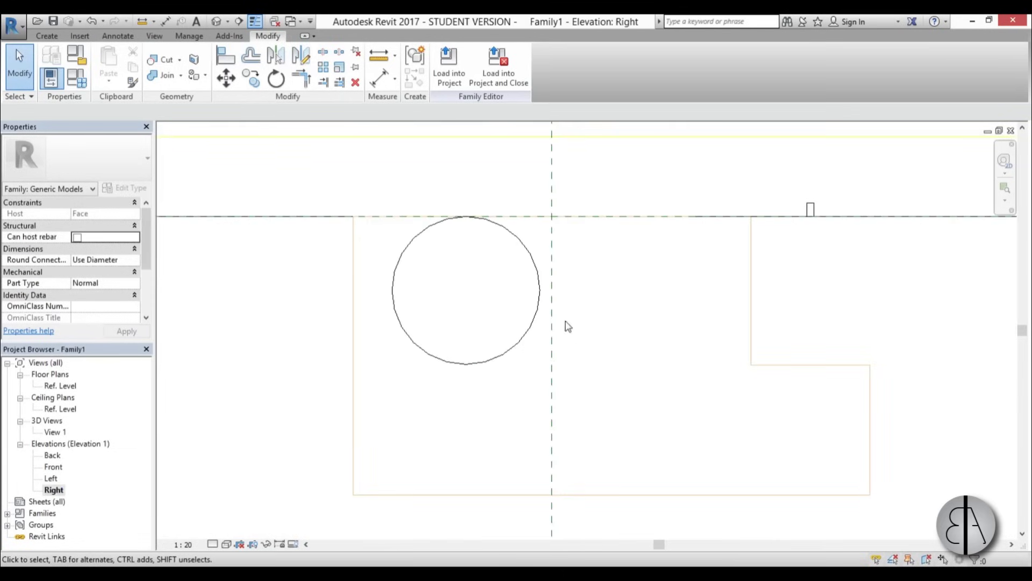
scroll(463, 290, down, 4)
drag(583, 247, 648, 329)
scroll(586, 359, up, 5)
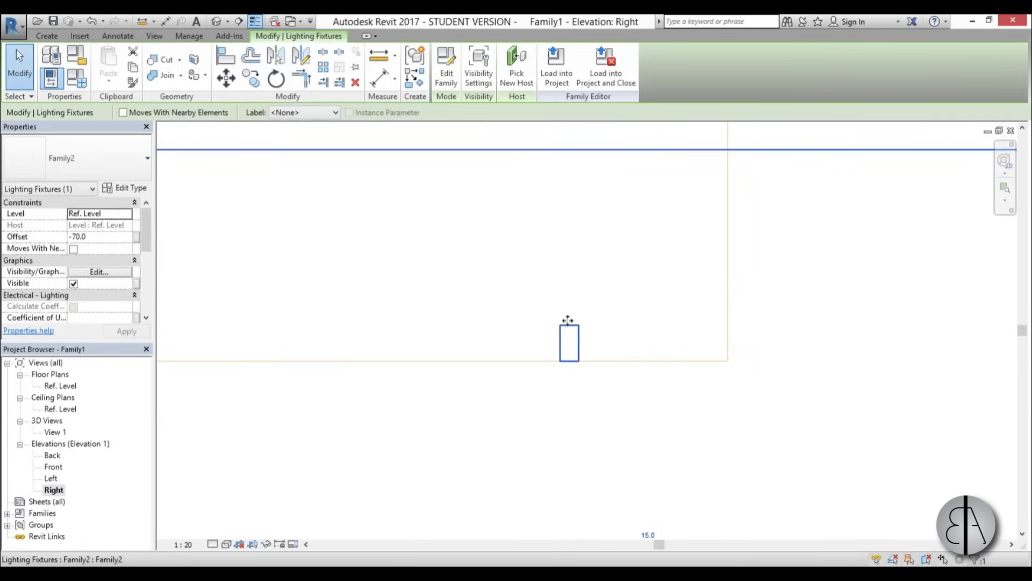
Step: Move the light fixture just below the stepped void's bottom edge, near its outer corner, at an offset of about -73.6
drag(566, 329, 607, 364)
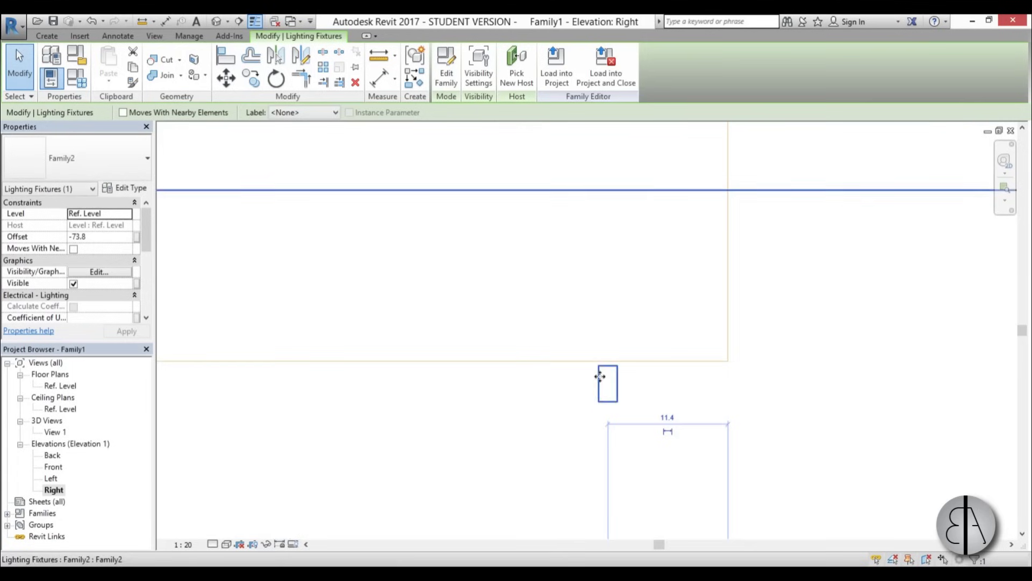
scroll(600, 376, down, 8)
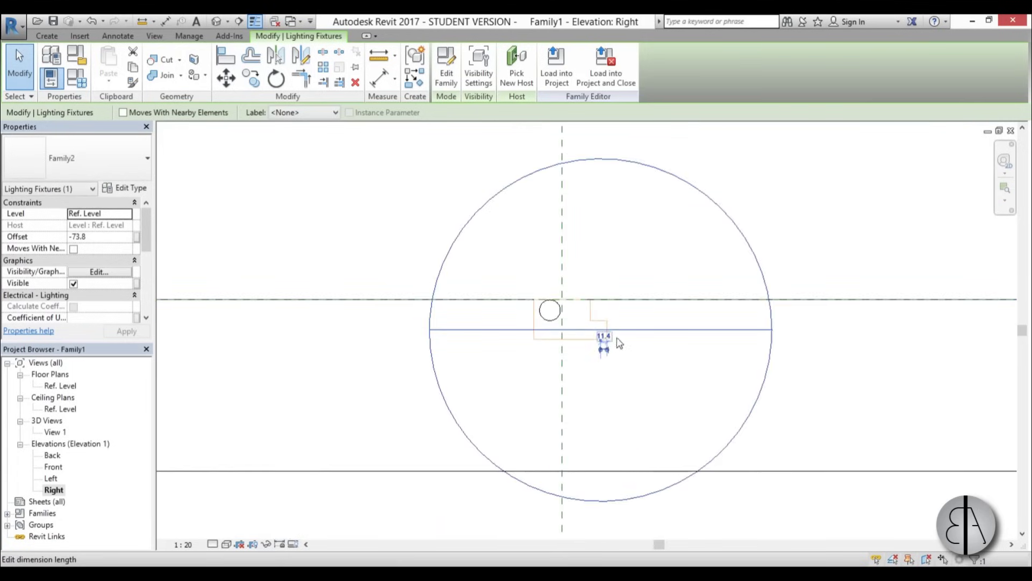
scroll(618, 330, up, 8)
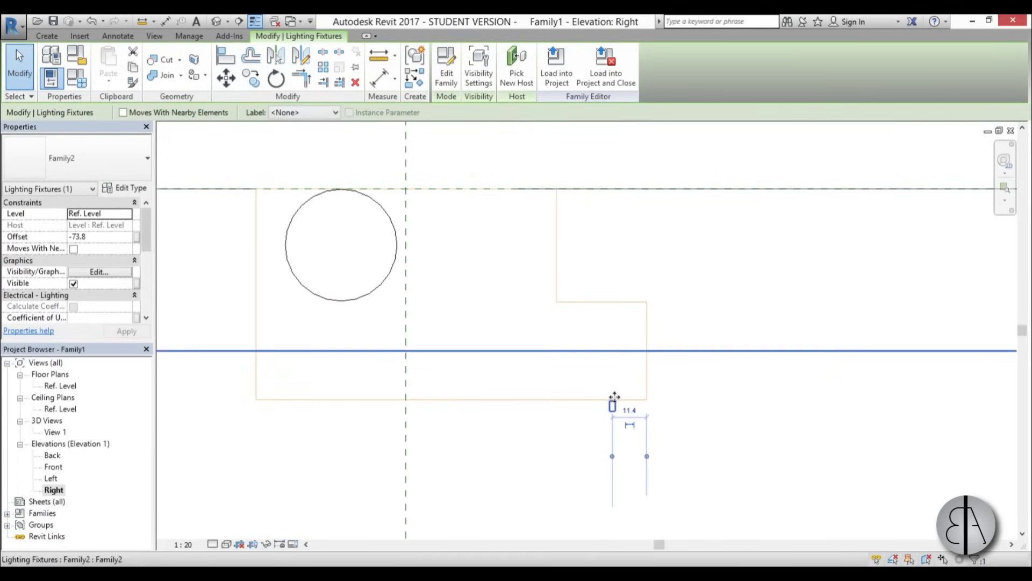
scroll(608, 385, down, 4)
scroll(613, 367, up, 4)
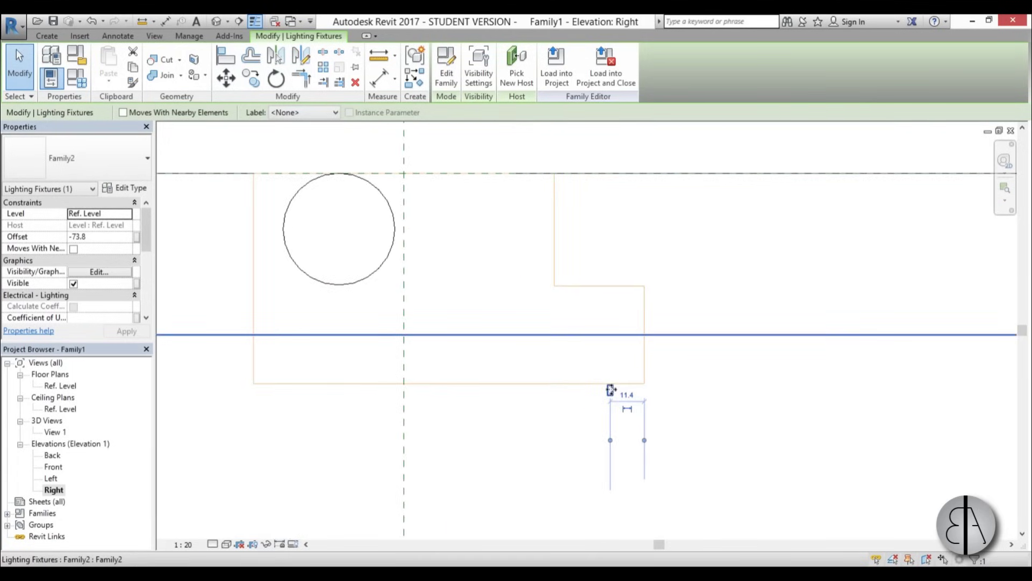
scroll(611, 390, up, 3)
drag(608, 392, 643, 394)
scroll(646, 385, down, 5)
key(Escape)
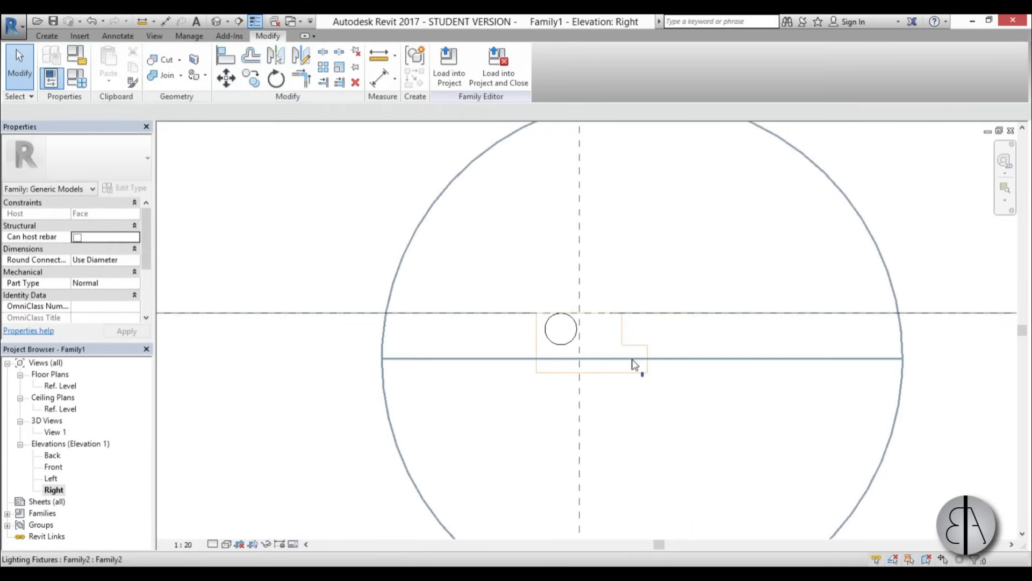
click(635, 365)
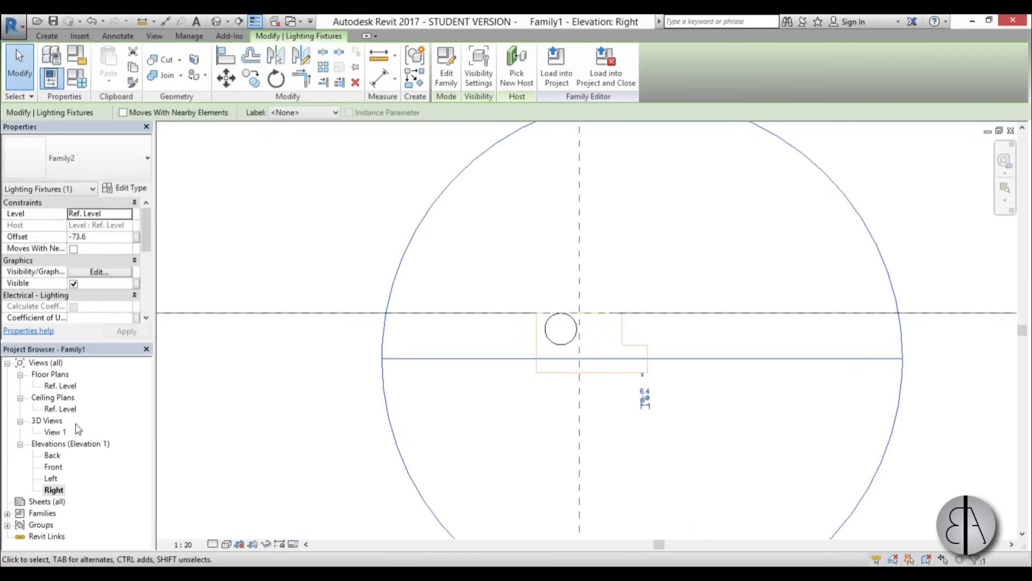
Step: In the Ref. Level floor plan, align the light fixture's centre with the reference plane at the handrail's left end
double_click(59, 386)
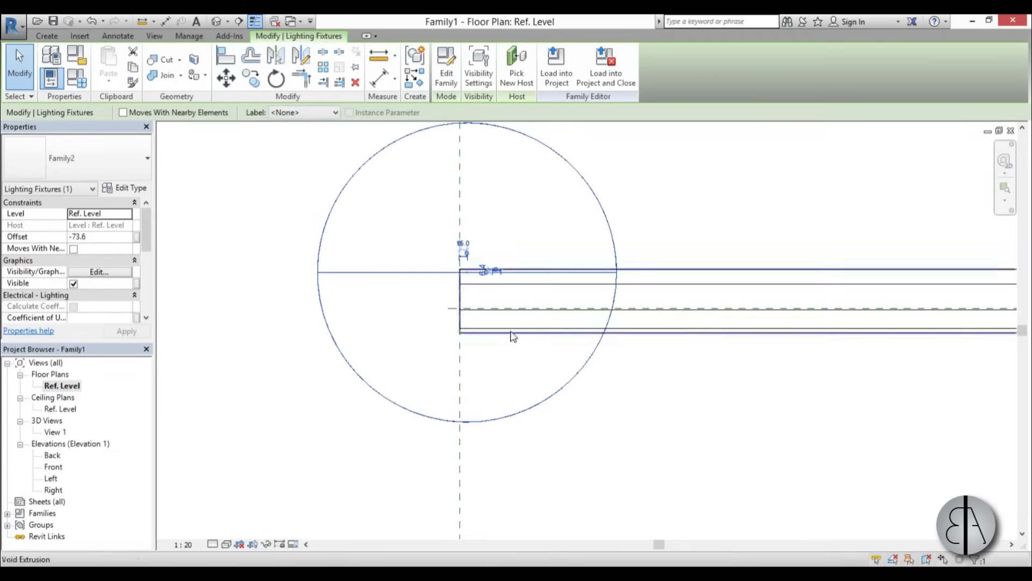
scroll(495, 334, up, 3)
middle_drag(546, 247, 485, 296)
scroll(482, 297, up, 2)
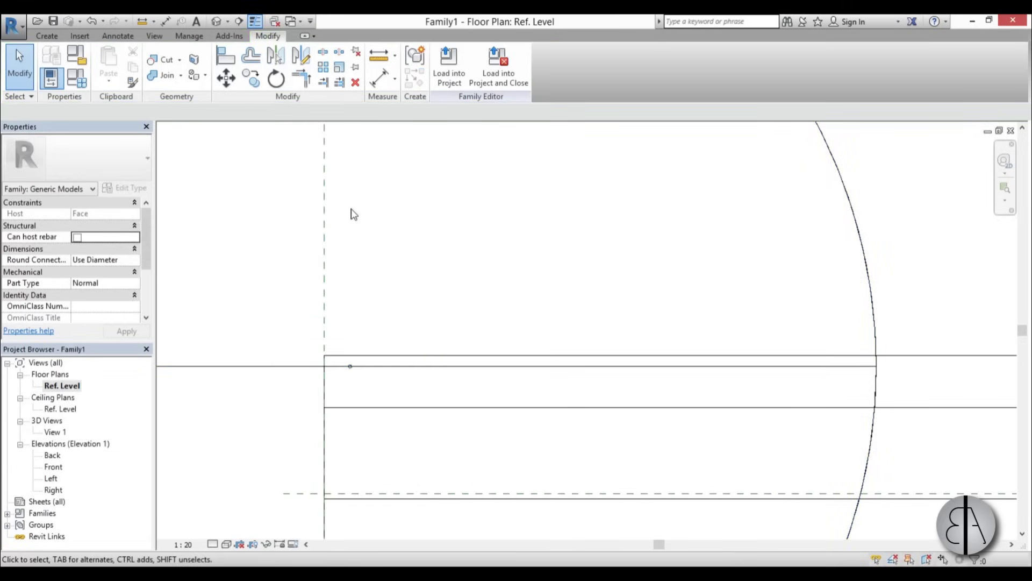
key(a)
key(l)
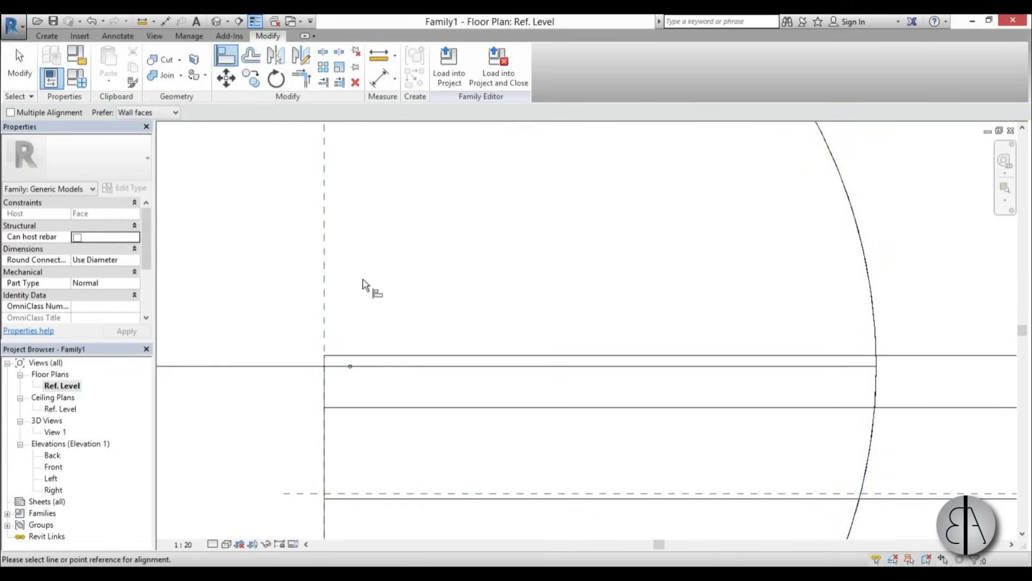
click(347, 364)
scroll(376, 374, up, 4)
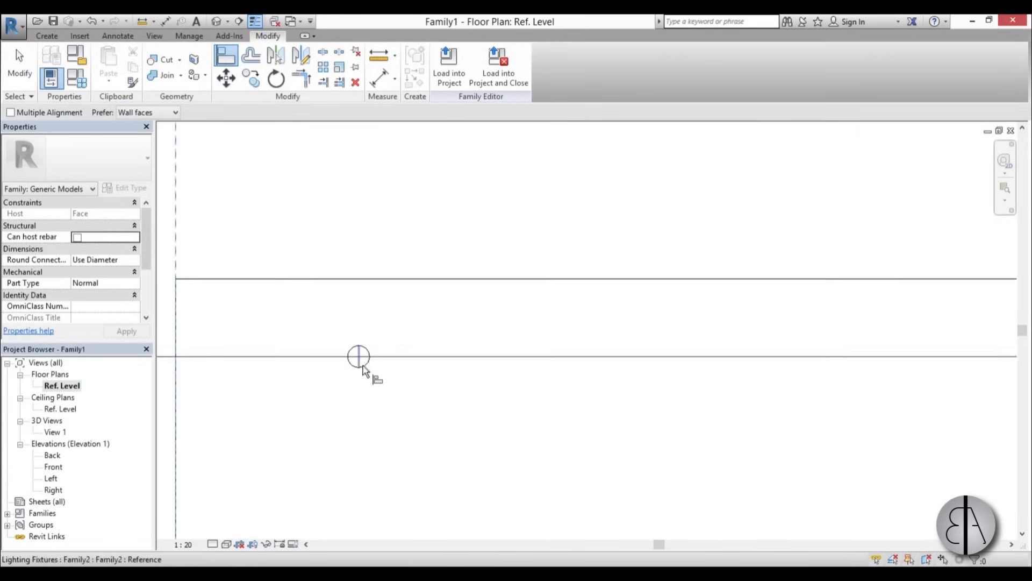
click(361, 365)
scroll(318, 373, down, 2)
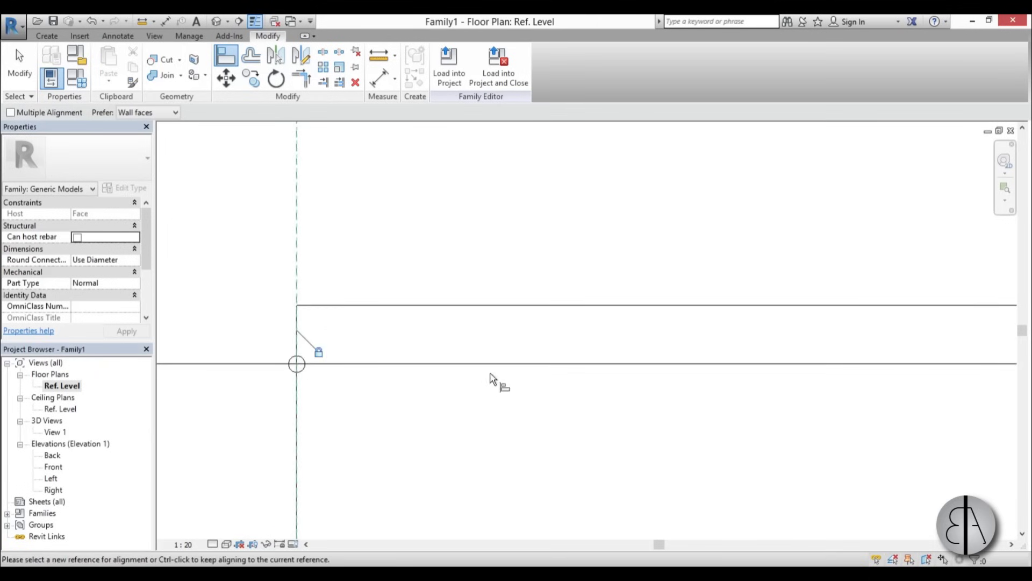
scroll(491, 378, down, 3)
key(Escape)
Step: Create a linear grouped array of 60 light fixtures, with the last one placed by the reference plane at the handrail's right end
click(661, 208)
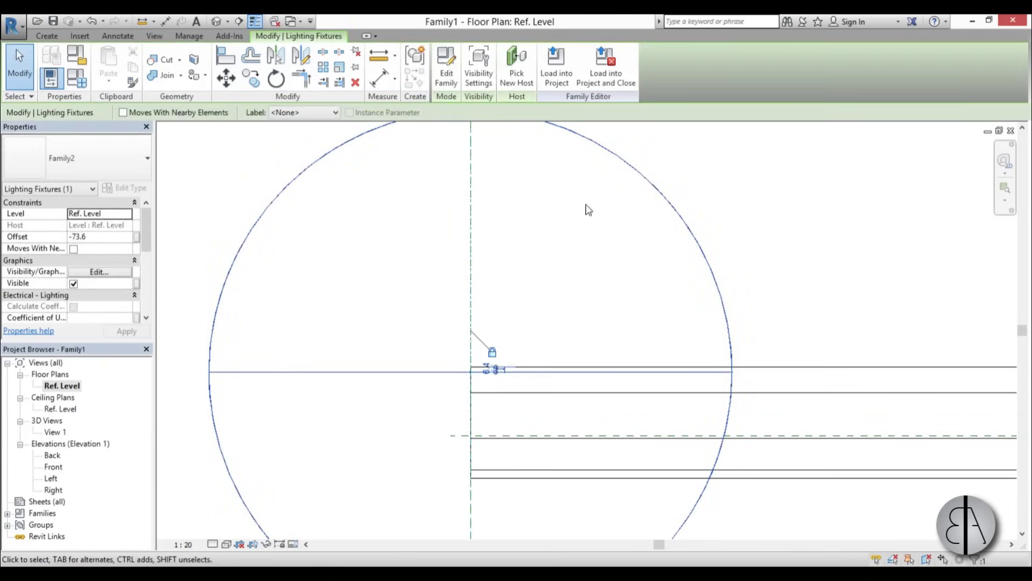
click(325, 68)
scroll(495, 385, down, 3)
scroll(469, 369, up, 3)
click(458, 368)
scroll(457, 369, down, 4)
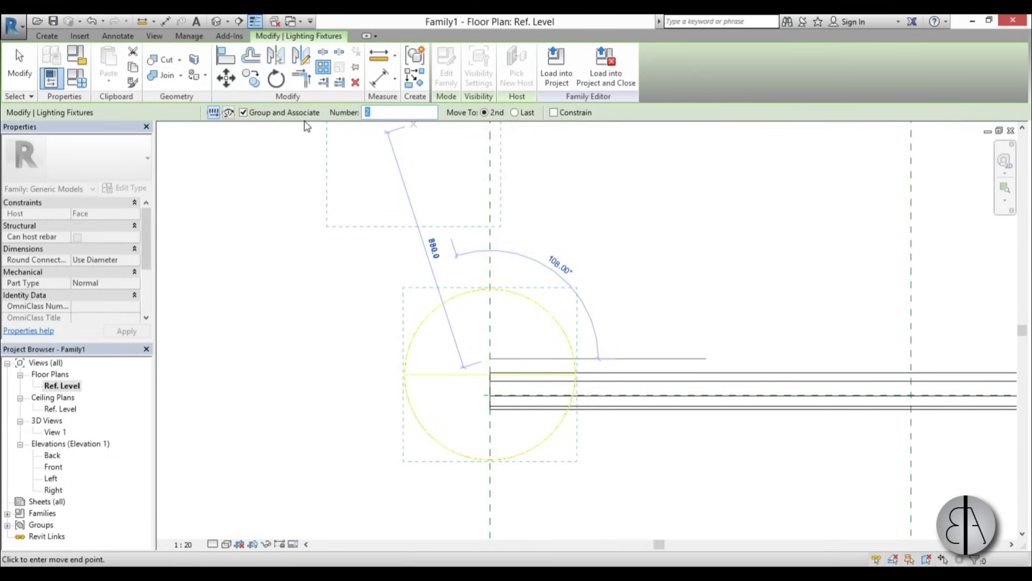
text(60)
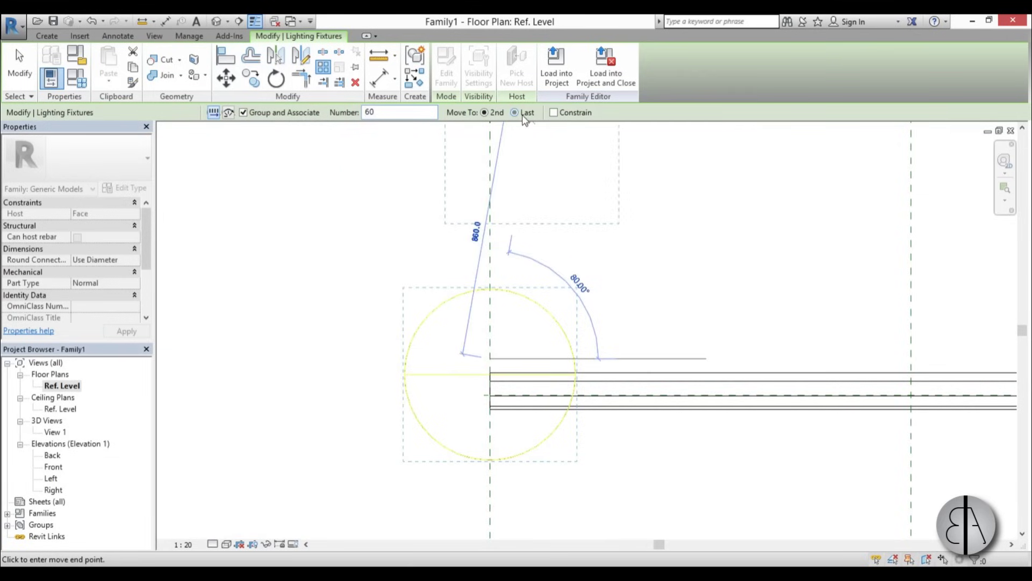
click(521, 115)
scroll(657, 364, down, 3)
middle_drag(656, 364, 315, 379)
scroll(530, 369, up, 5)
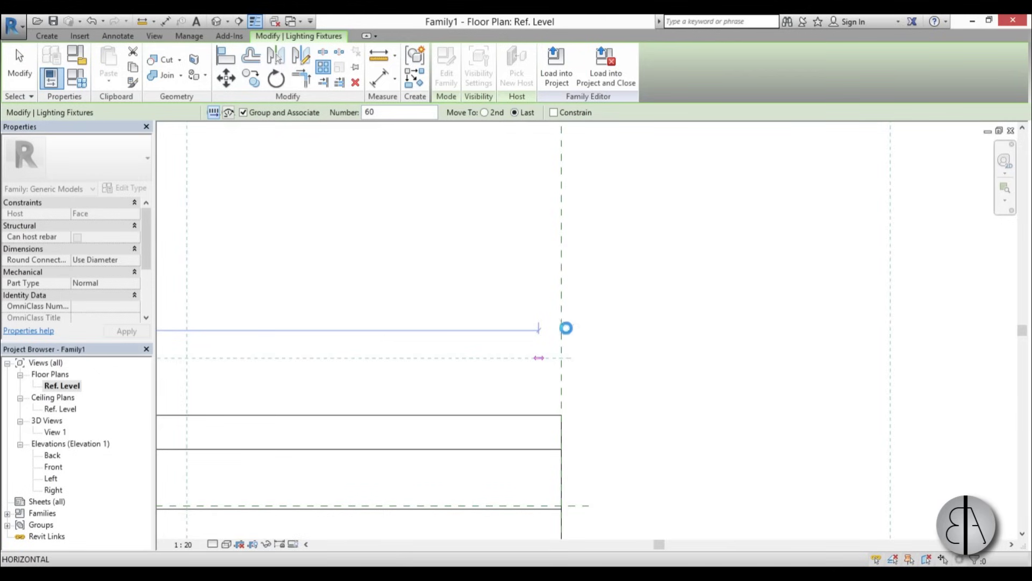
click(562, 321)
middle_drag(574, 412, 575, 402)
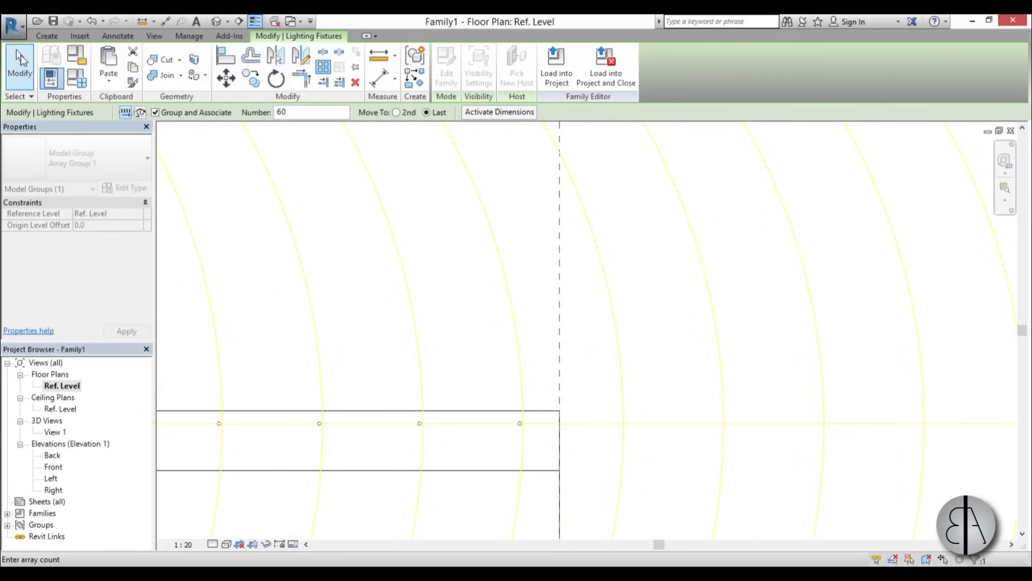
click(20, 63)
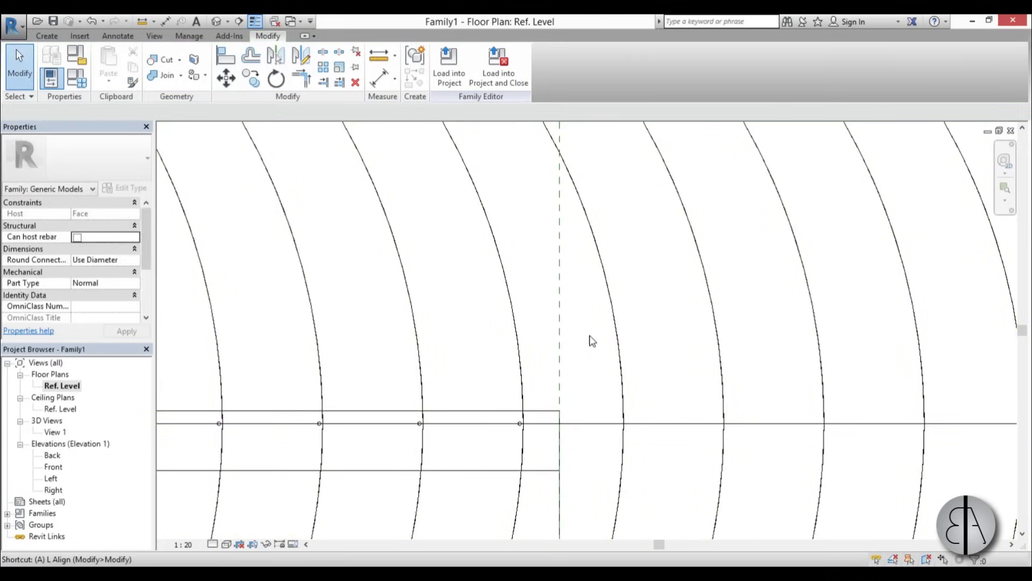
Step: Align the last fixture of the array with the reference plane at the handrail's right end
key(a)
key(l)
scroll(524, 417, up, 4)
click(512, 438)
scroll(670, 363, down, 4)
scroll(671, 363, down, 2)
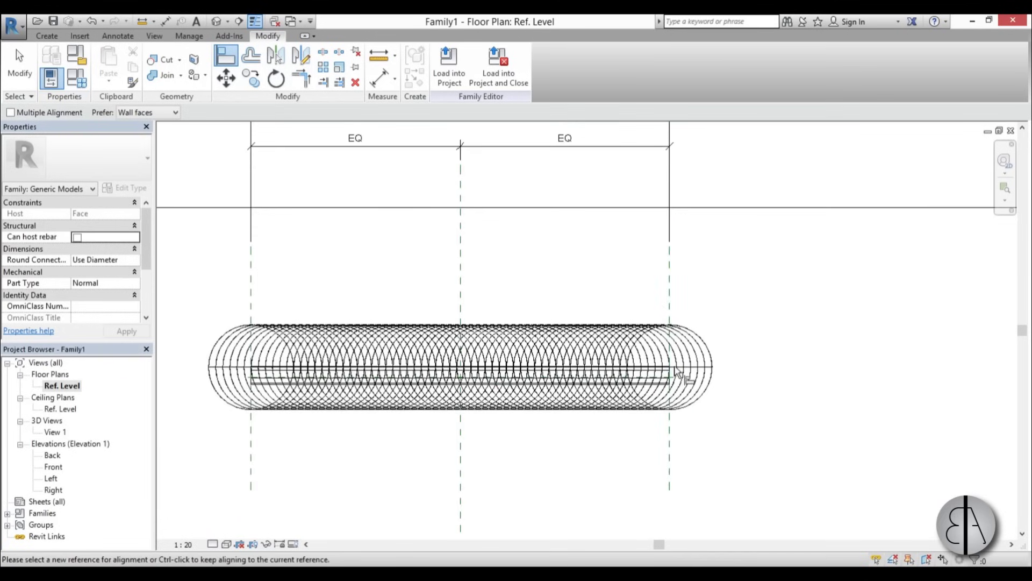
key(Escape)
Step: Change the light fixture array's count to 50
scroll(272, 288, up, 5)
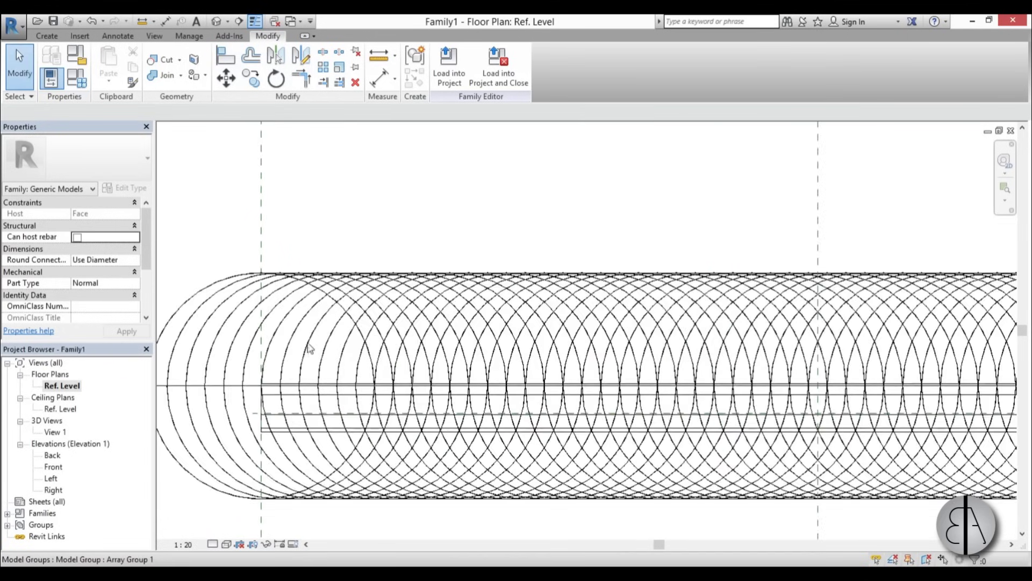
click(215, 287)
scroll(243, 314, down, 3)
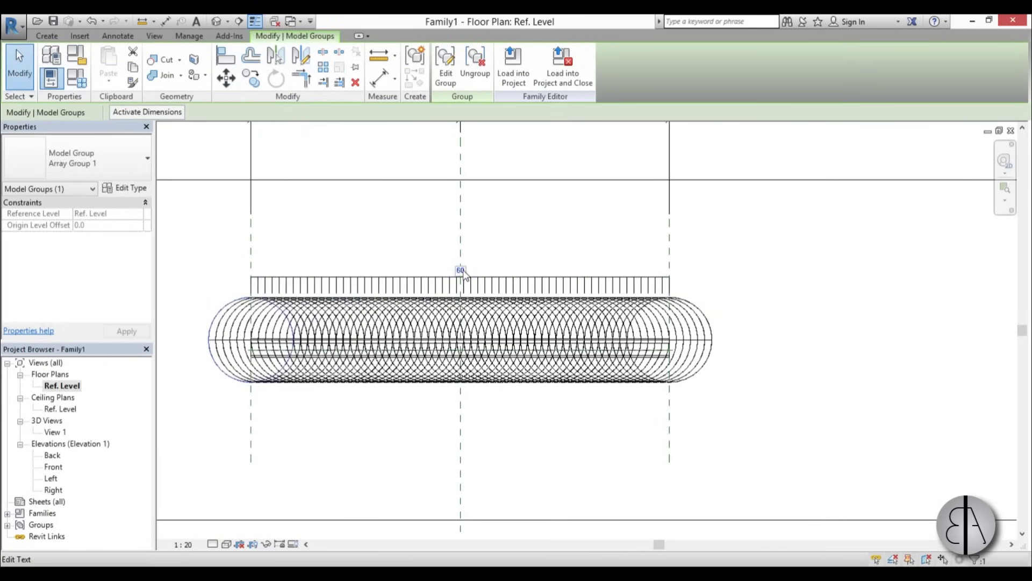
click(460, 270)
key(Return)
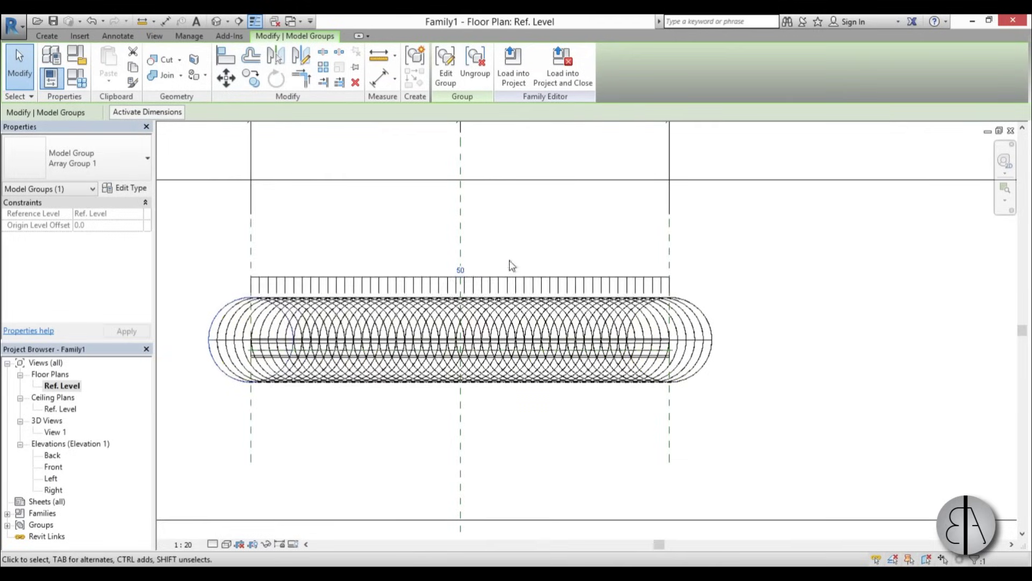
click(618, 257)
scroll(642, 310, down, 3)
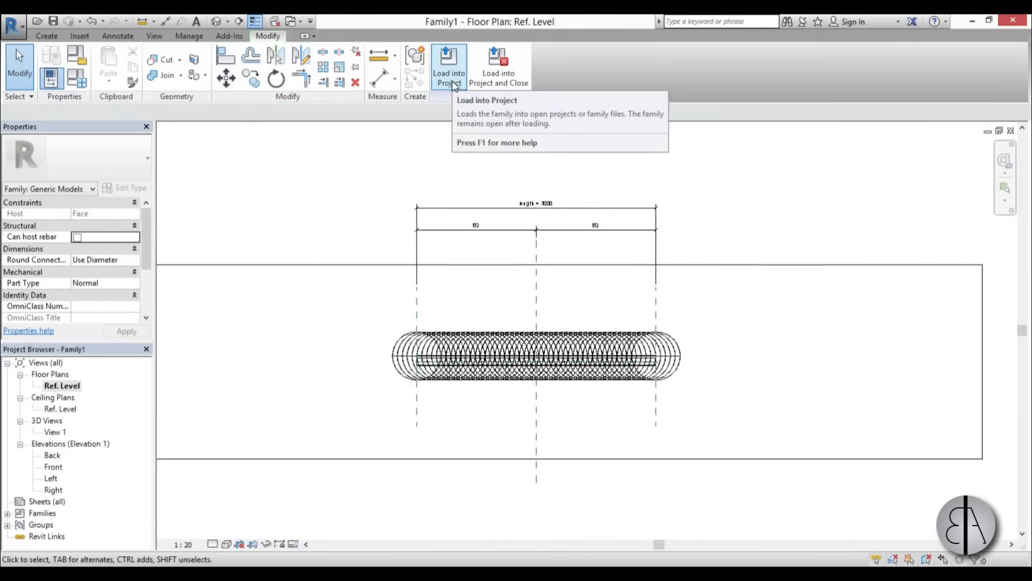
Step: Open the nested light fixture family Family2 for editing and make it a shared family
scroll(604, 334, up, 5)
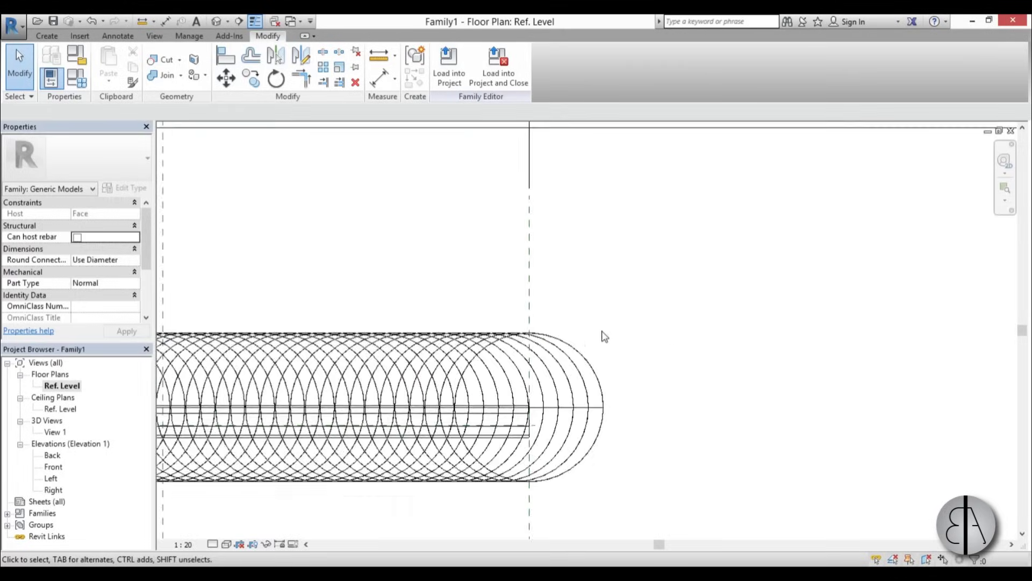
click(554, 352)
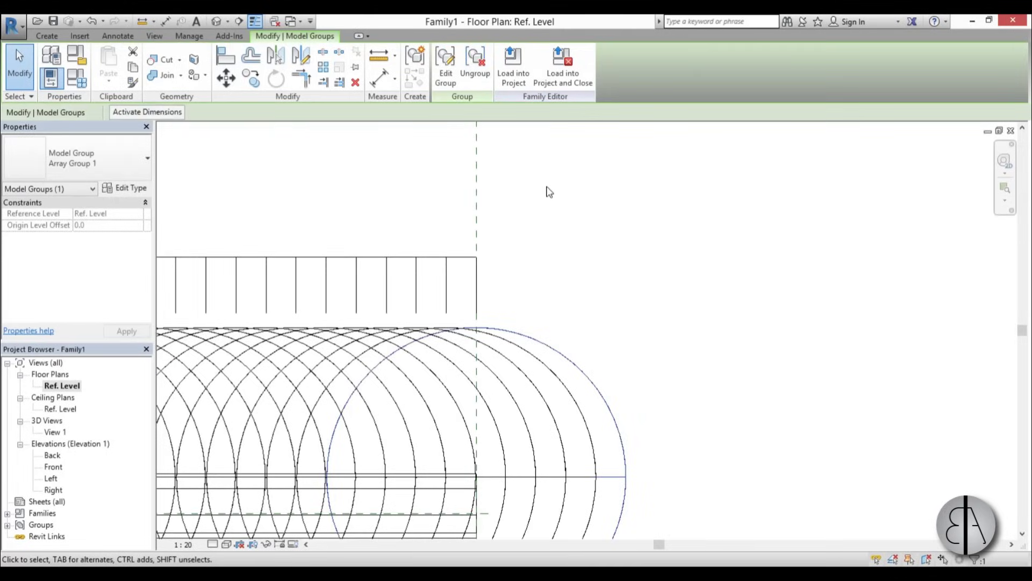
click(556, 337)
click(496, 474)
click(447, 78)
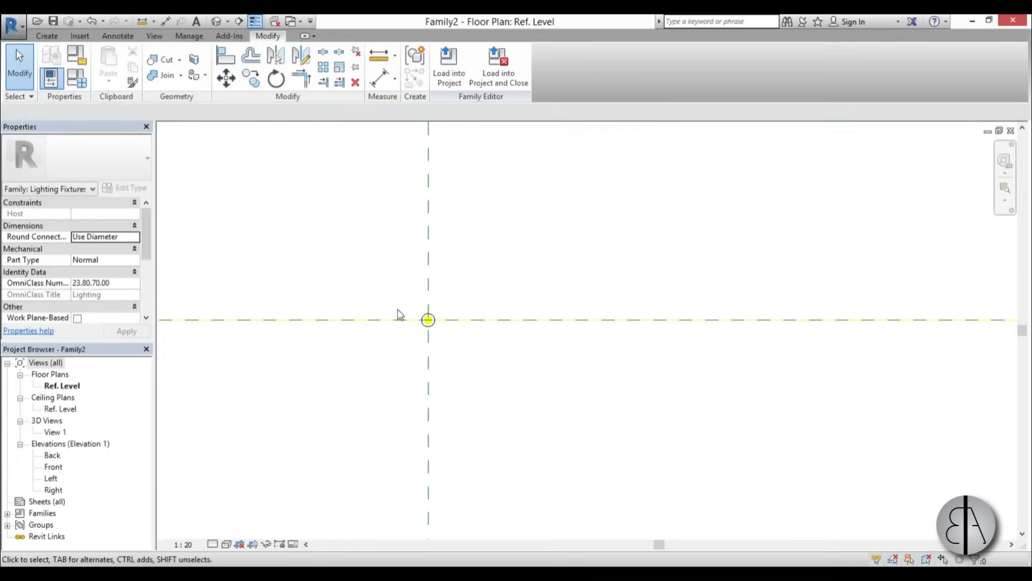
scroll(152, 243, down, 3)
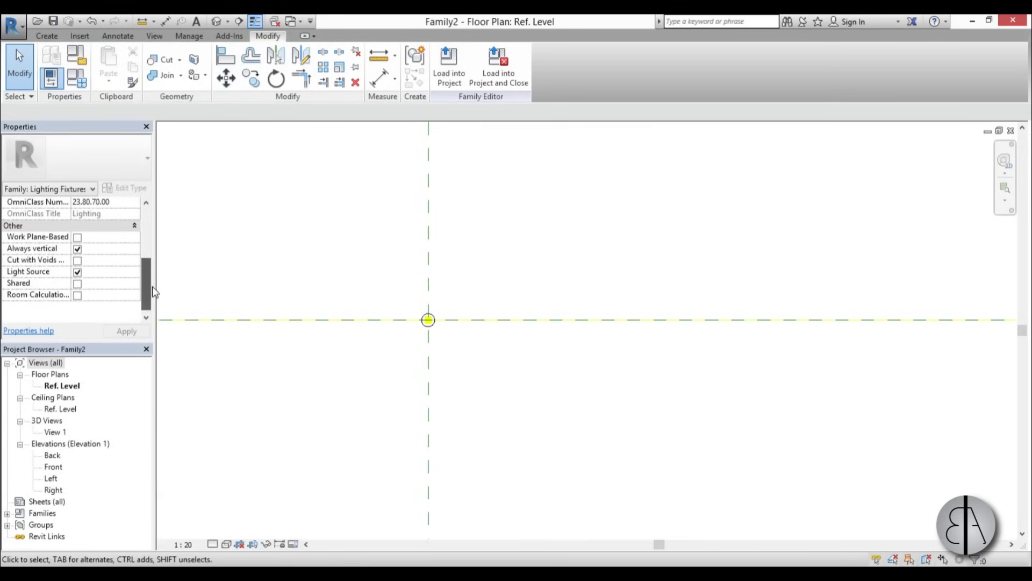
click(78, 283)
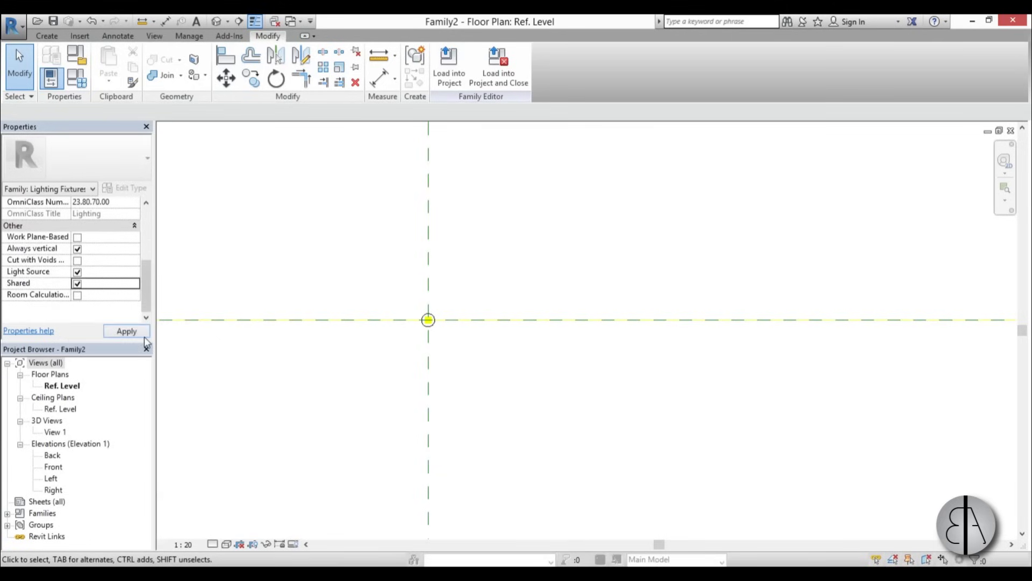
click(127, 331)
Step: Load Family2 into Family1, overwriting the existing version and its parameter values
click(456, 87)
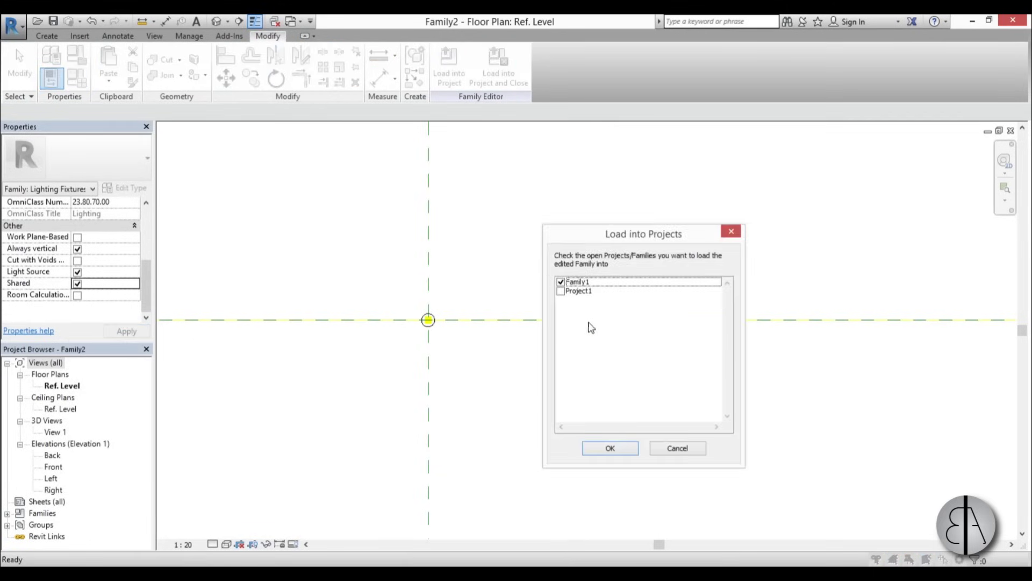
click(610, 448)
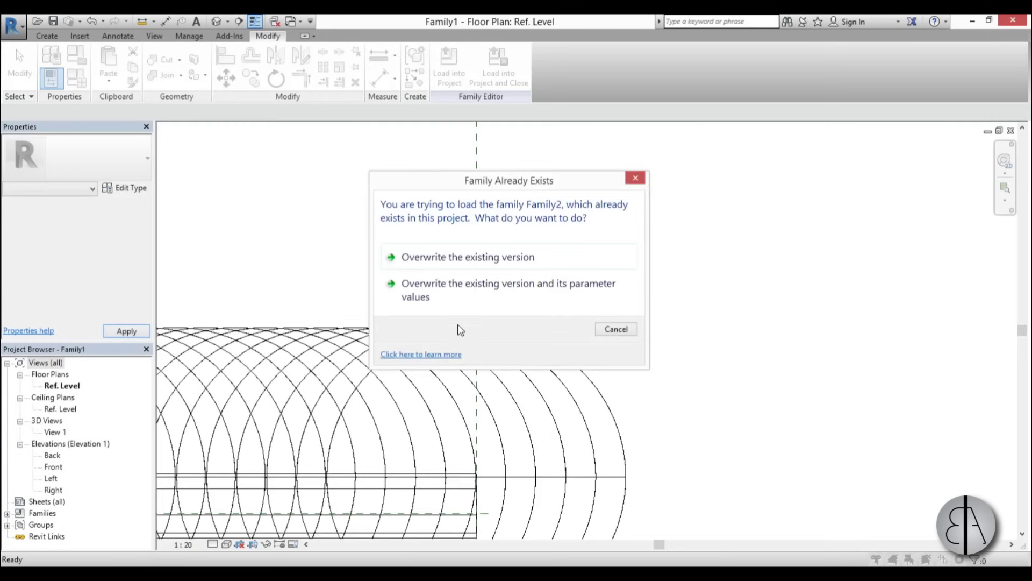
click(455, 290)
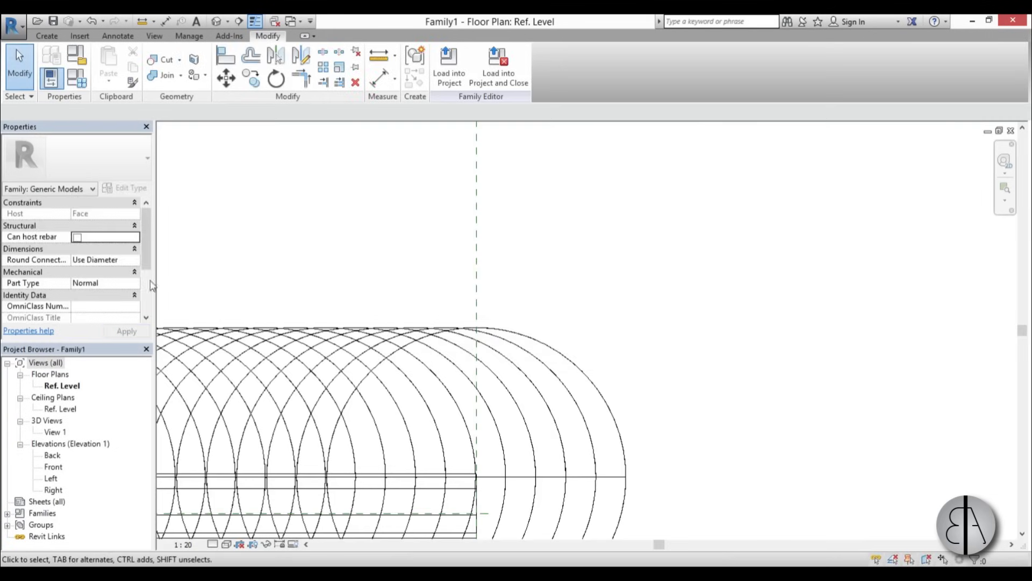
Step: Make the handrail family Family1 a shared family
scroll(146, 285, down, 3)
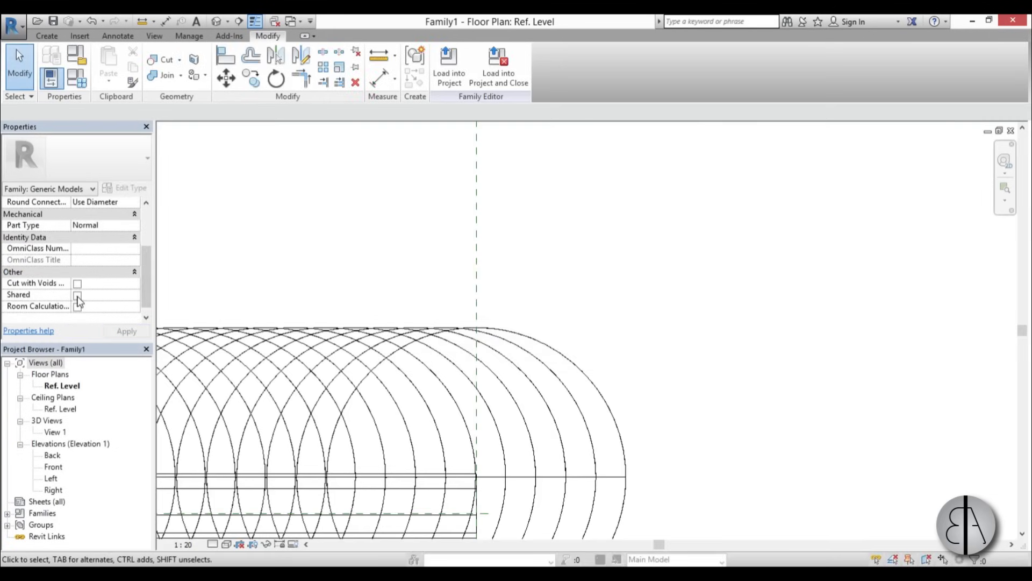
click(78, 296)
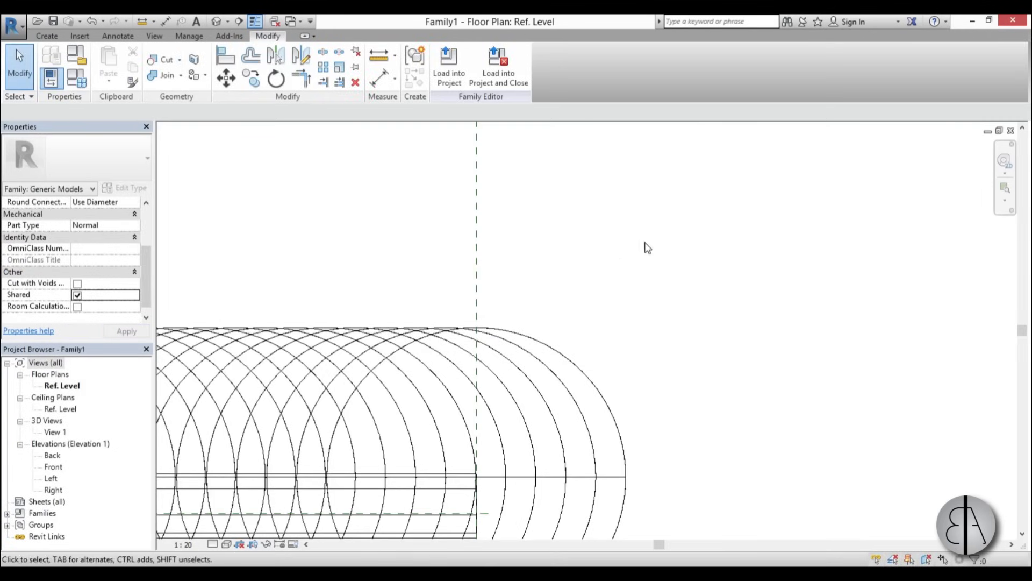
scroll(652, 247, down, 5)
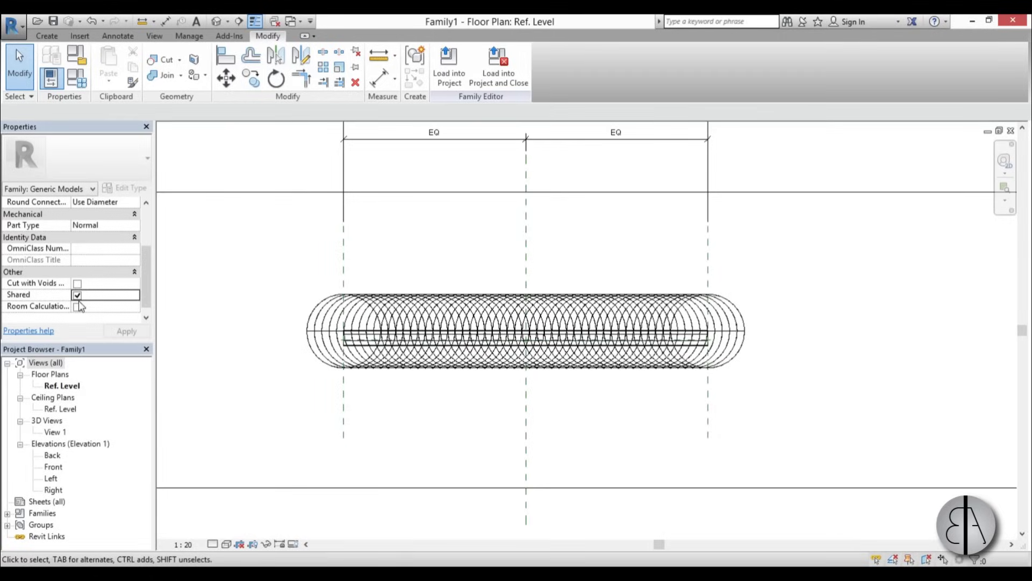
middle_drag(681, 333, 635, 357)
Step: Load the handrail family Family1 into Project1 and place one instance on the wall face above the stair in 3D
click(450, 82)
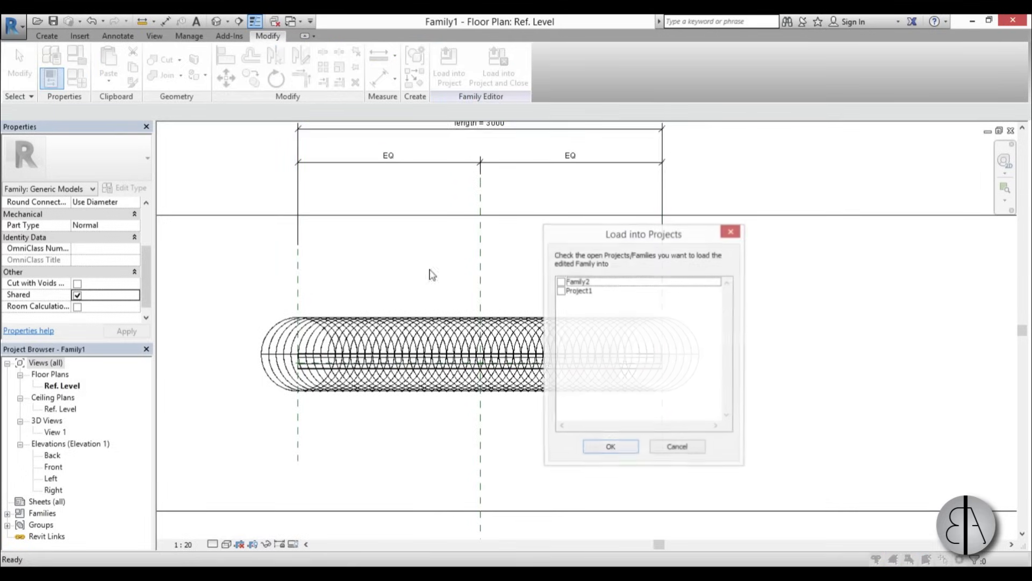
click(561, 291)
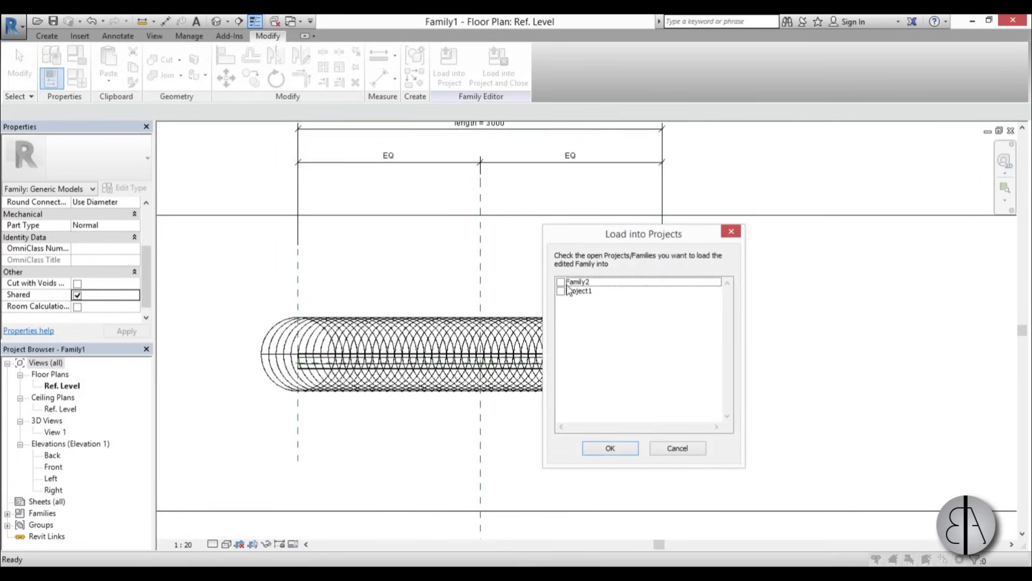
click(608, 448)
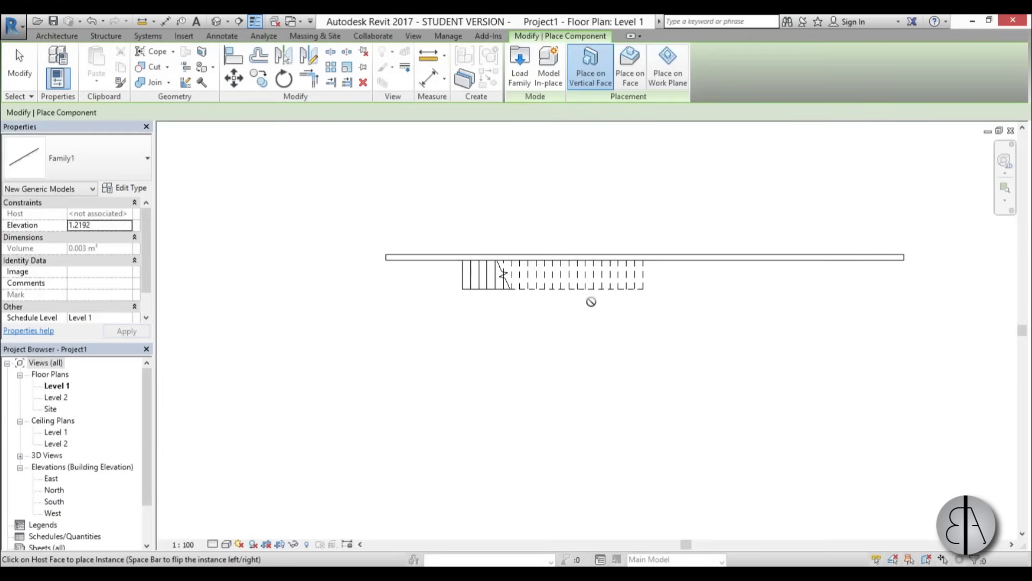
click(216, 22)
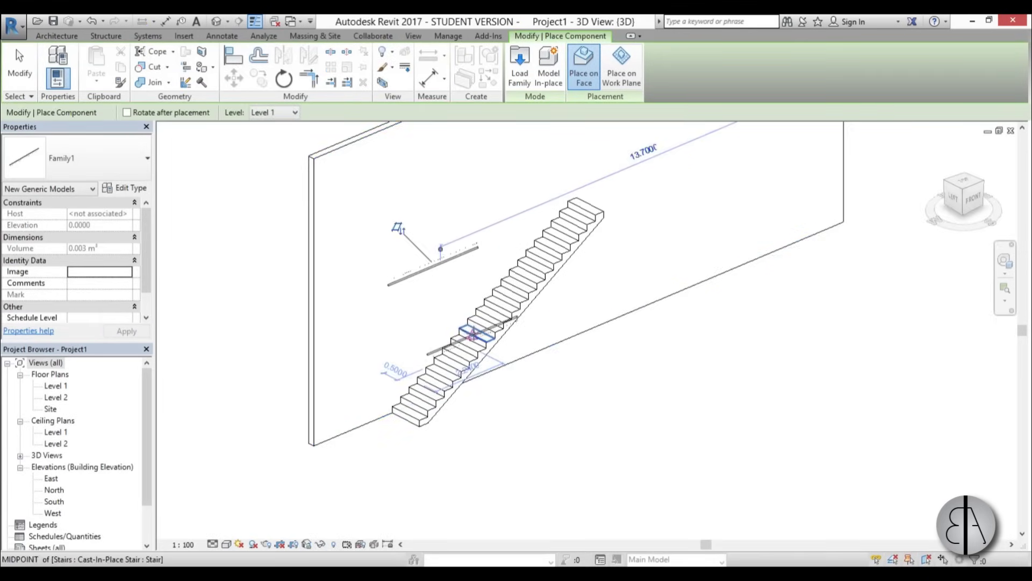
key(Escape)
click(972, 198)
scroll(375, 214, up, 3)
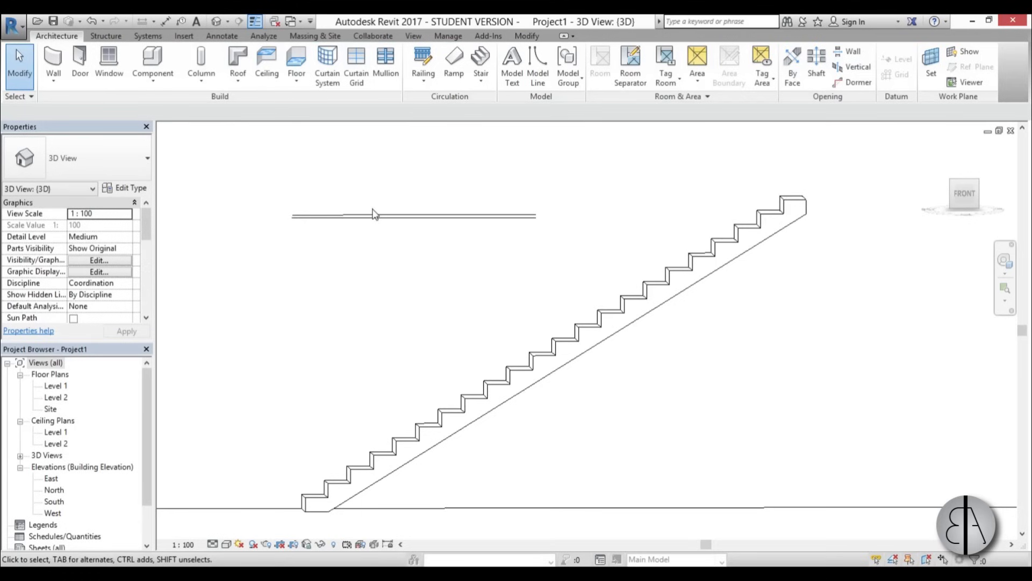
shift+middle_drag(374, 225, 406, 216)
drag(243, 172, 547, 238)
click(284, 79)
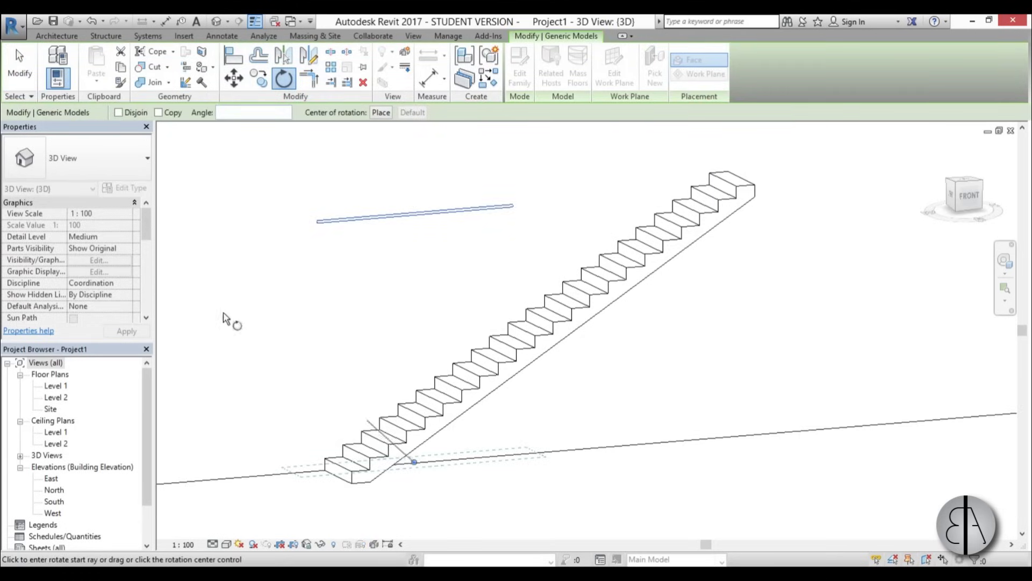
Step: In the South elevation, rotate the handrail by 32 degrees so it follows the stair's slope
double_click(55, 503)
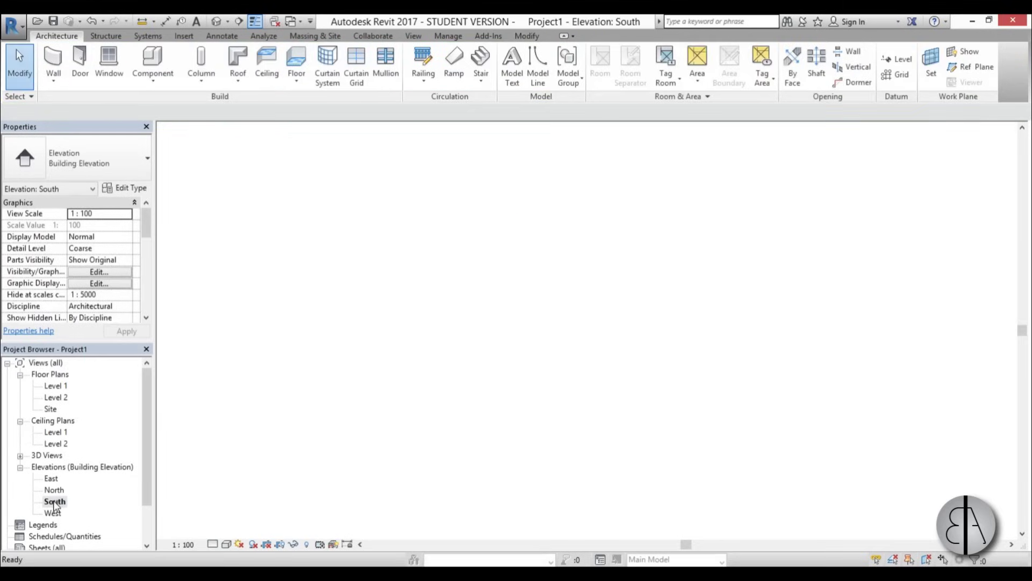
scroll(417, 341, up, 3)
click(409, 324)
key(r)
key(o)
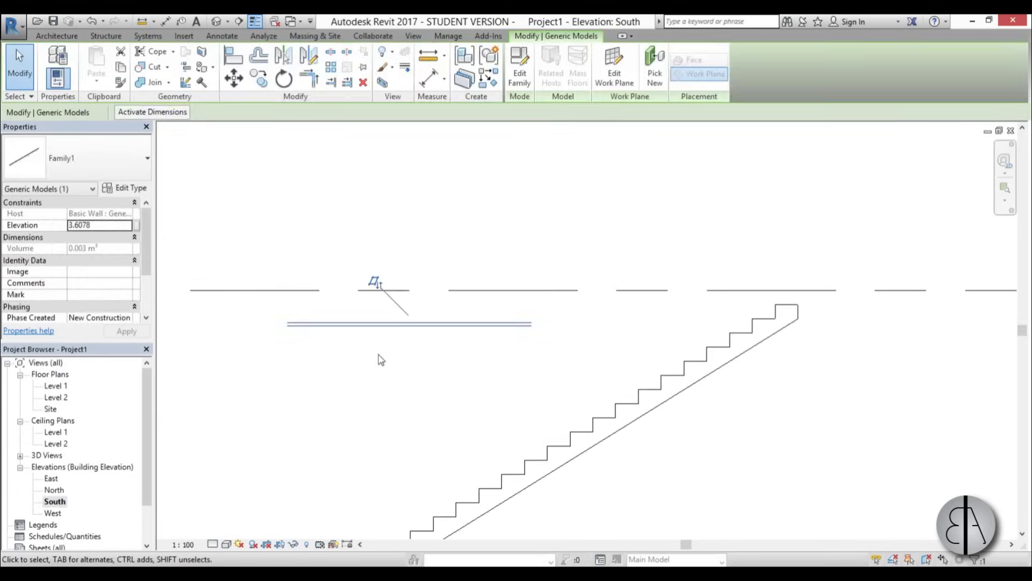
scroll(344, 339, up, 2)
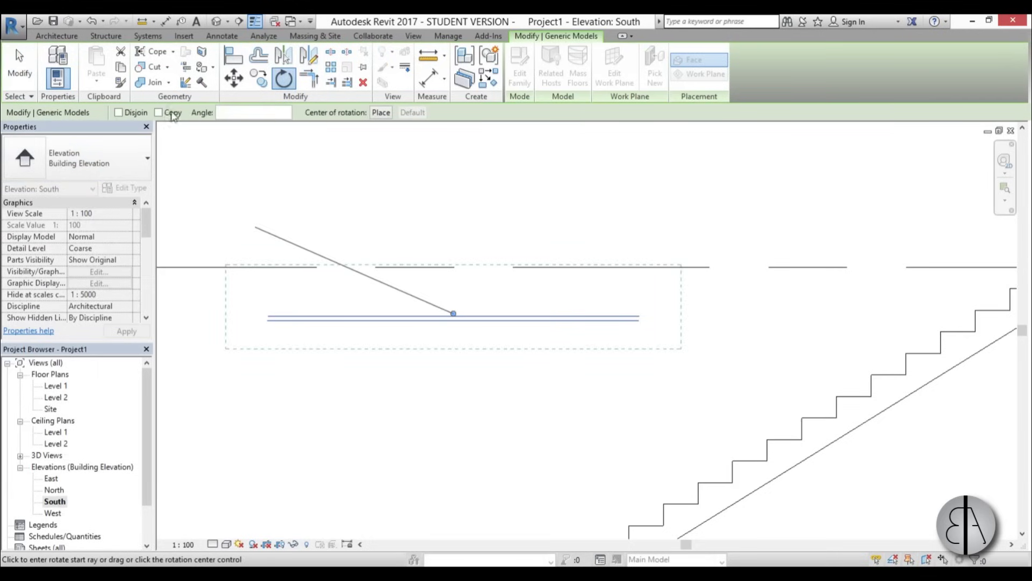
click(243, 116)
text(32)
key(Return)
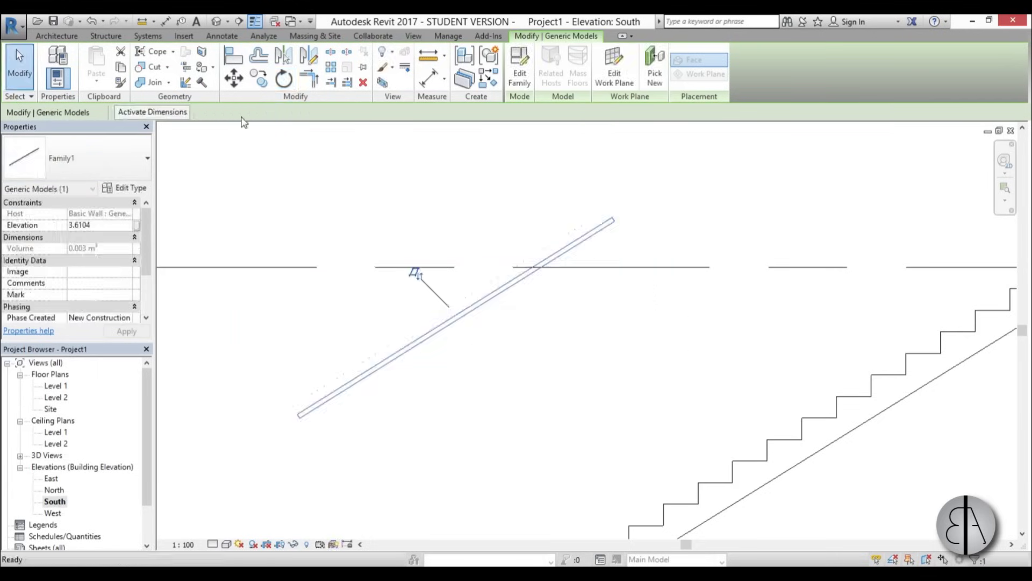
Step: Move the rotated handrail down toward the stair, to an elevation of about 2.94
scroll(516, 228, down, 3)
scroll(508, 242, up, 2)
click(525, 255)
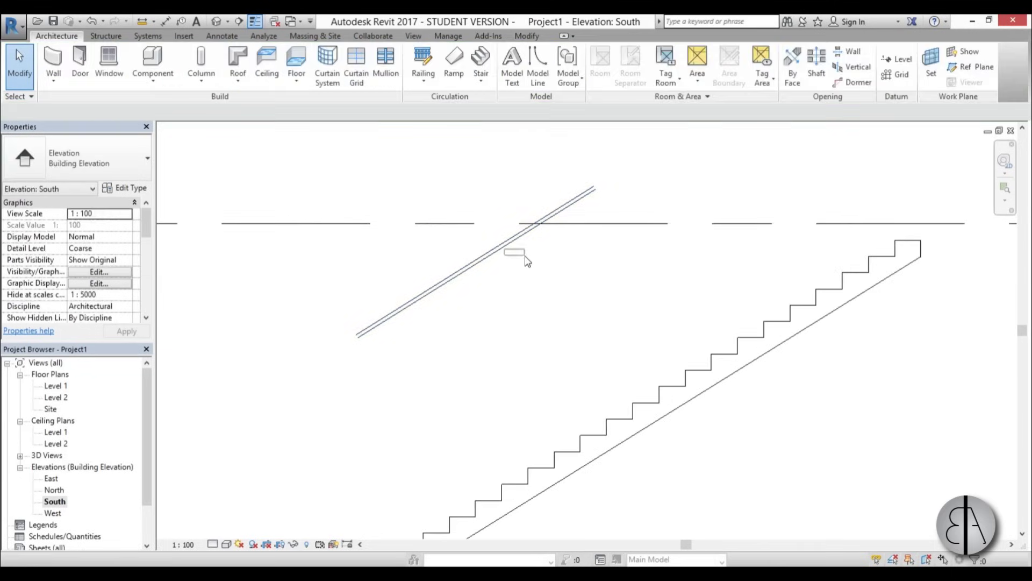
drag(502, 251, 576, 314)
scroll(486, 484, down, 2)
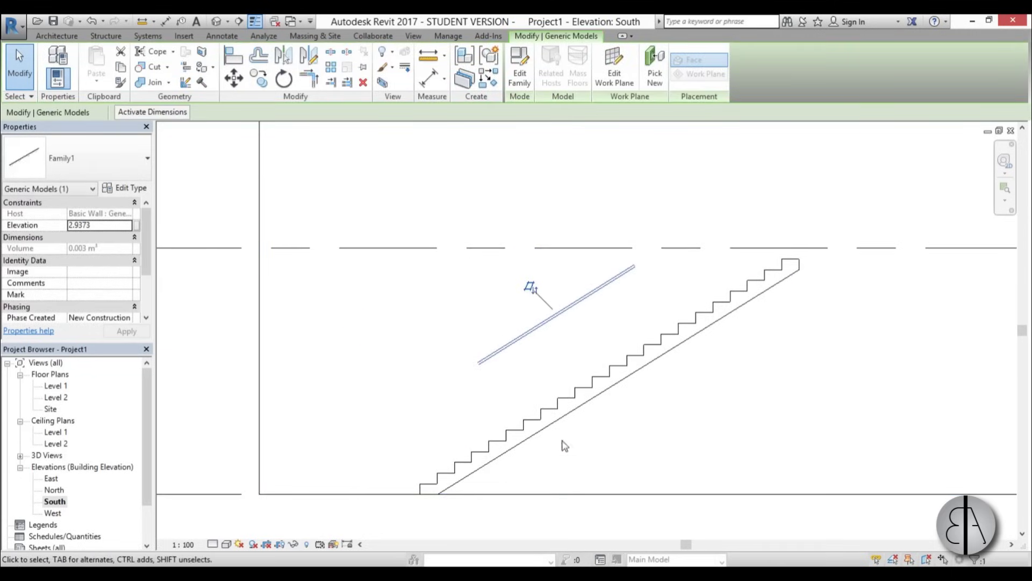
Step: Set the handrail type's length parameter to 7
scroll(531, 324, up, 2)
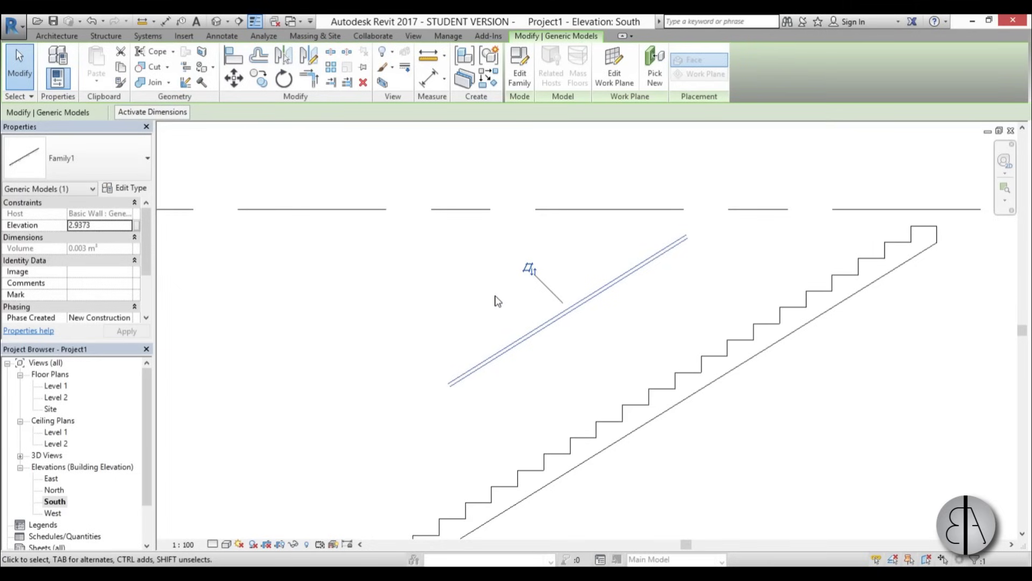
scroll(556, 293, down, 2)
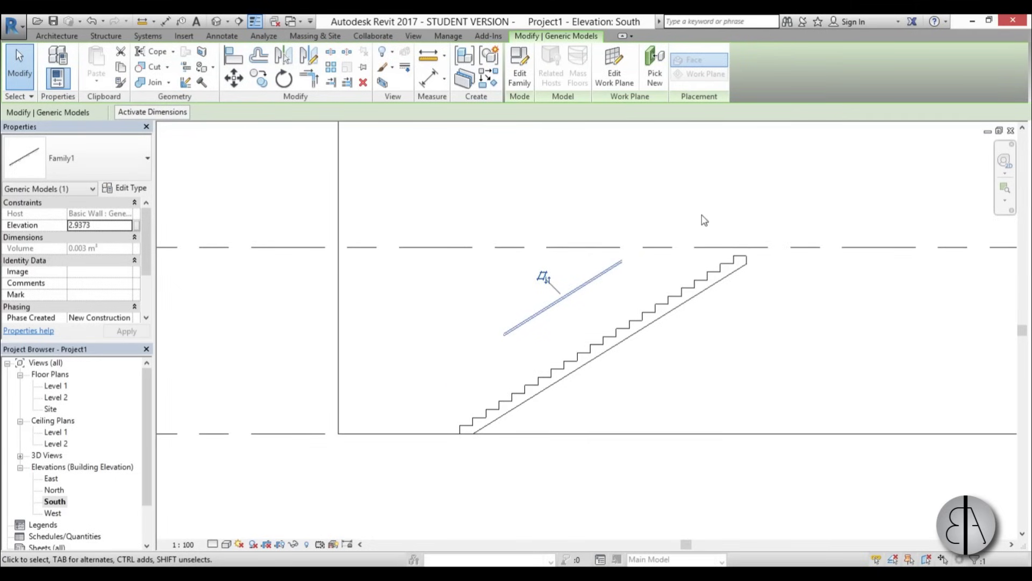
click(125, 188)
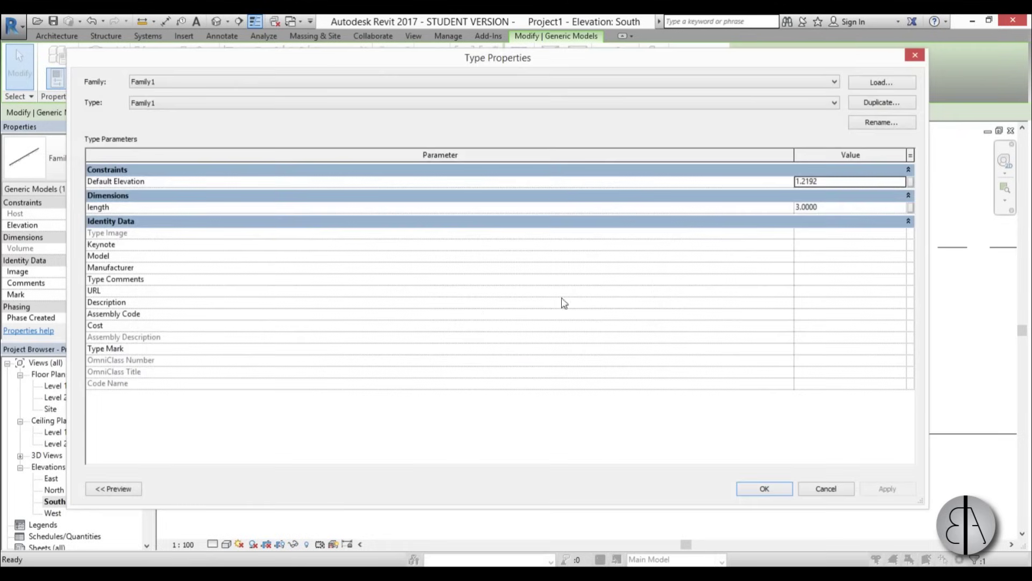
click(840, 209)
text(7)
key(Return)
click(887, 489)
click(763, 489)
Step: Shift and nudge the lengthened handrail along the wall so that it runs above the whole stair flight
scroll(607, 276, up, 1)
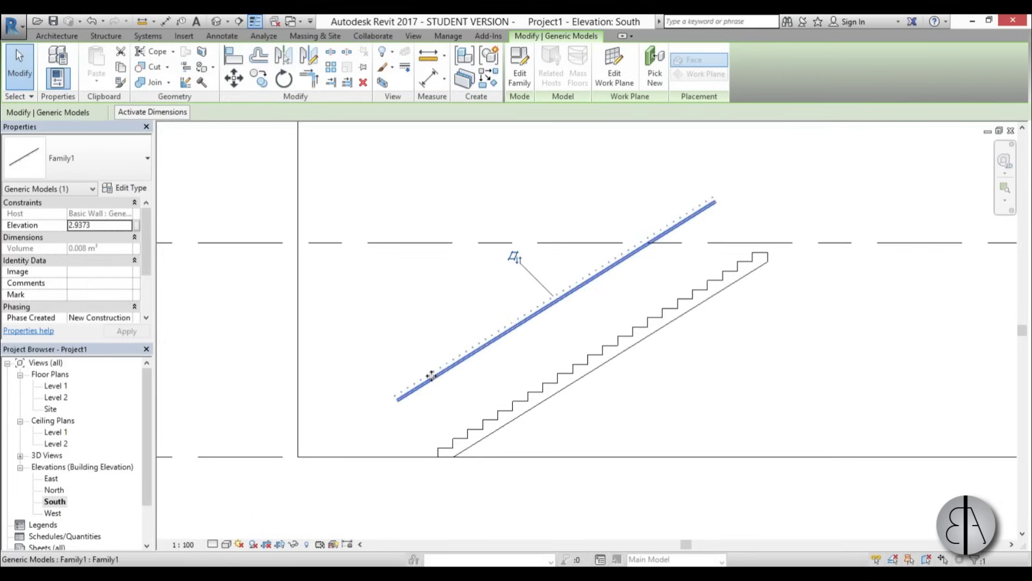
drag(430, 379, 462, 358)
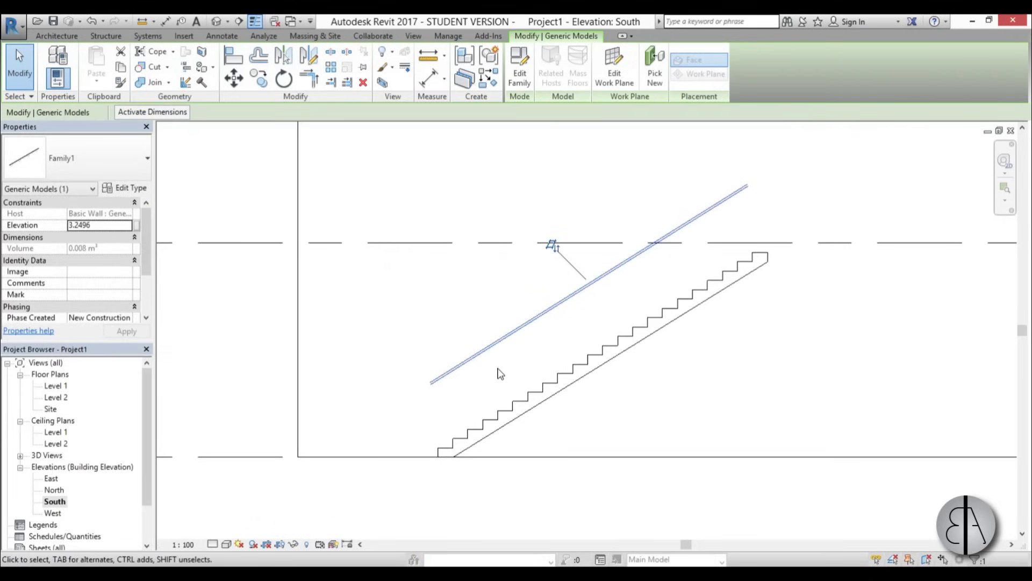
key(Down)
key(Right)
key(Down)
key(Right)
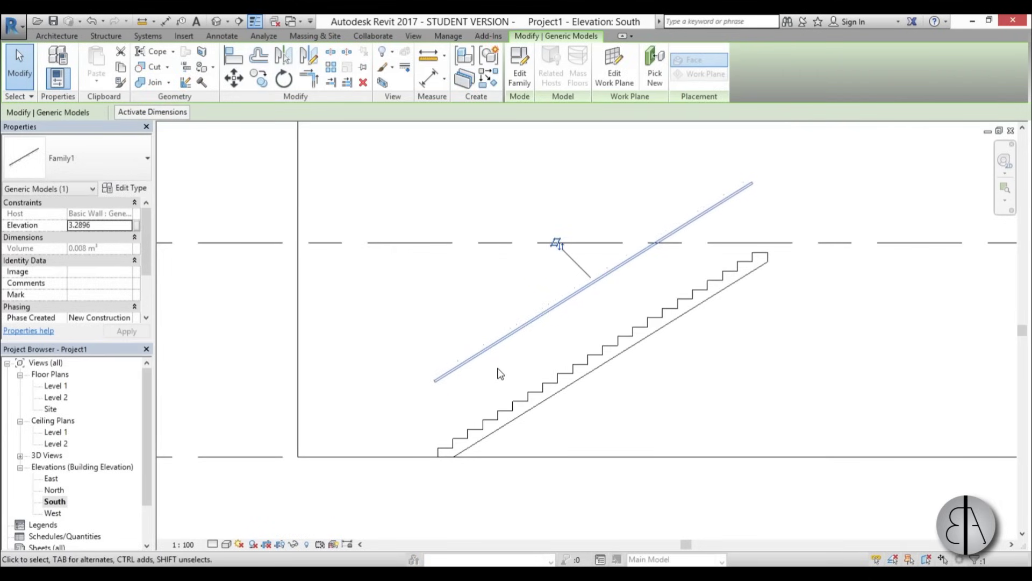
key(Down)
click(672, 380)
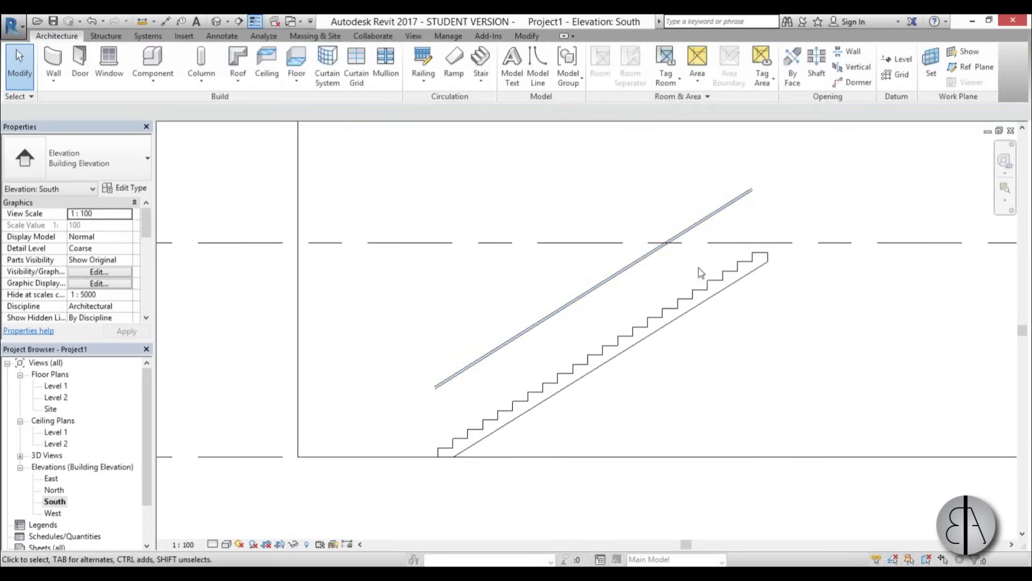
Step: Create a perspective camera view from the Level 1 plan, looking diagonally from in front of the stair's lower end toward the wall
scroll(649, 289, down, 1)
double_click(56, 385)
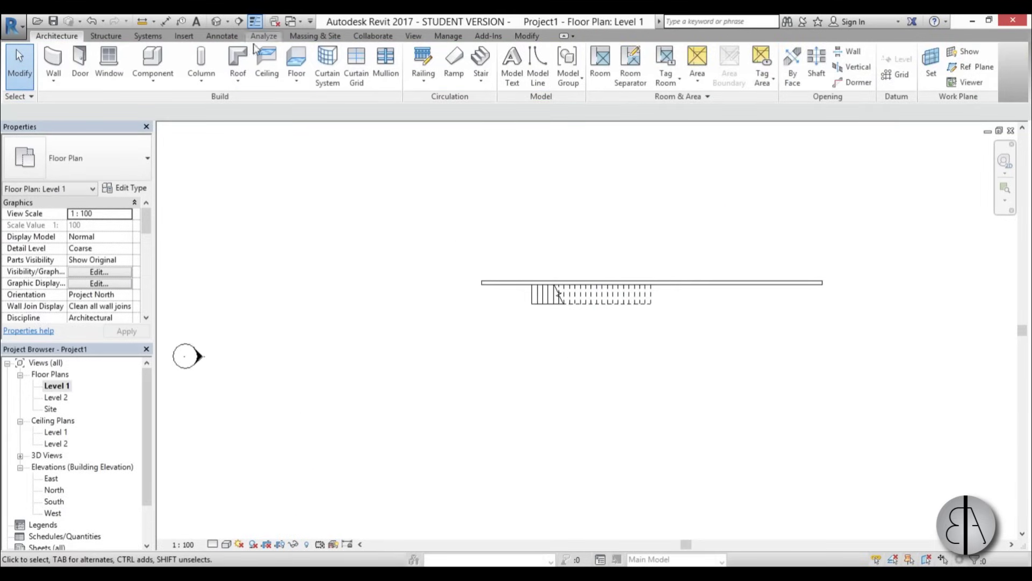
click(227, 21)
click(237, 52)
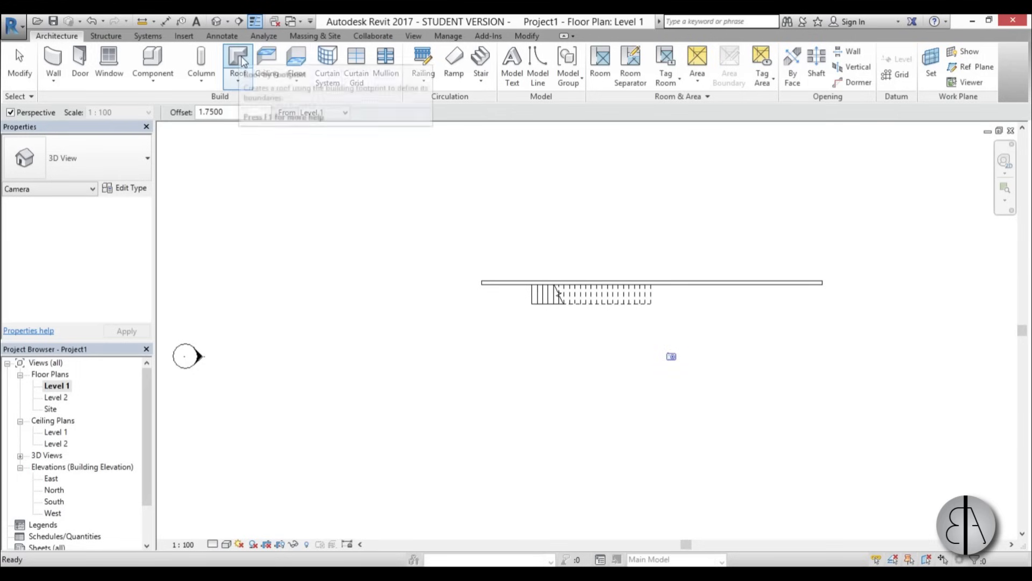
click(445, 397)
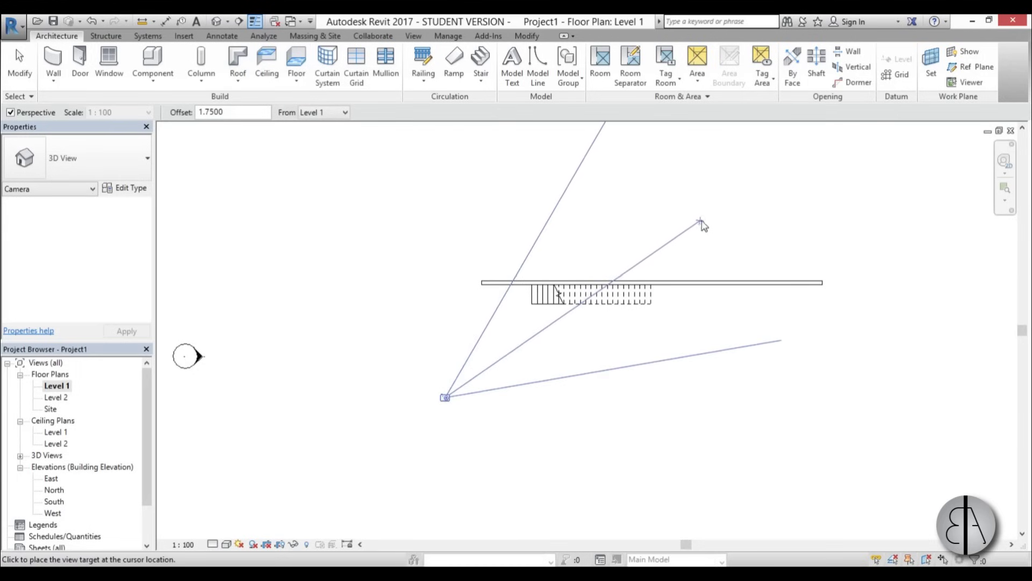
click(726, 212)
Step: Set the camera view's rendering quality to Medium and its lighting scheme to Exterior: Sun and Artificial
scroll(647, 215, up, 4)
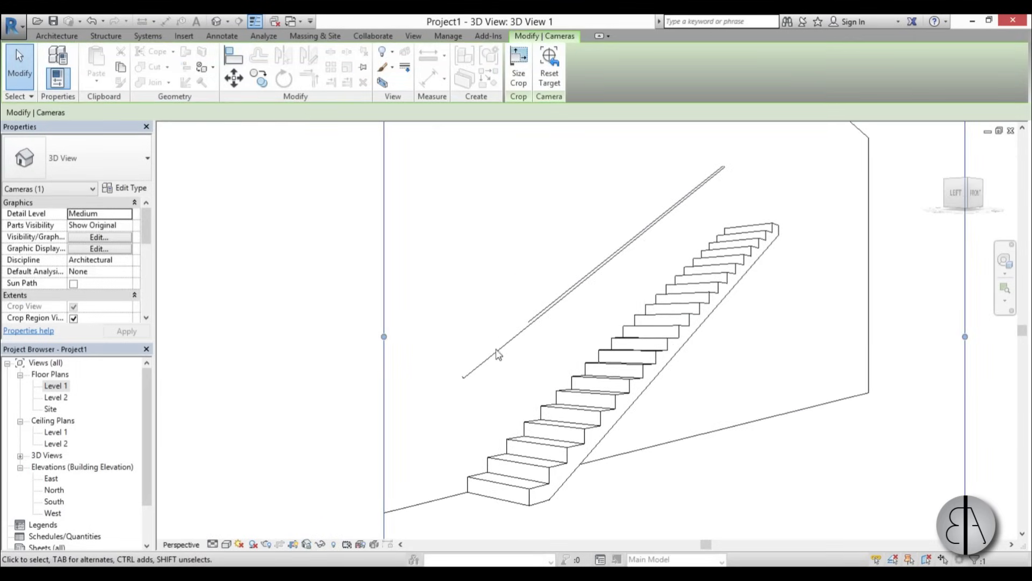
scroll(477, 369, up, 3)
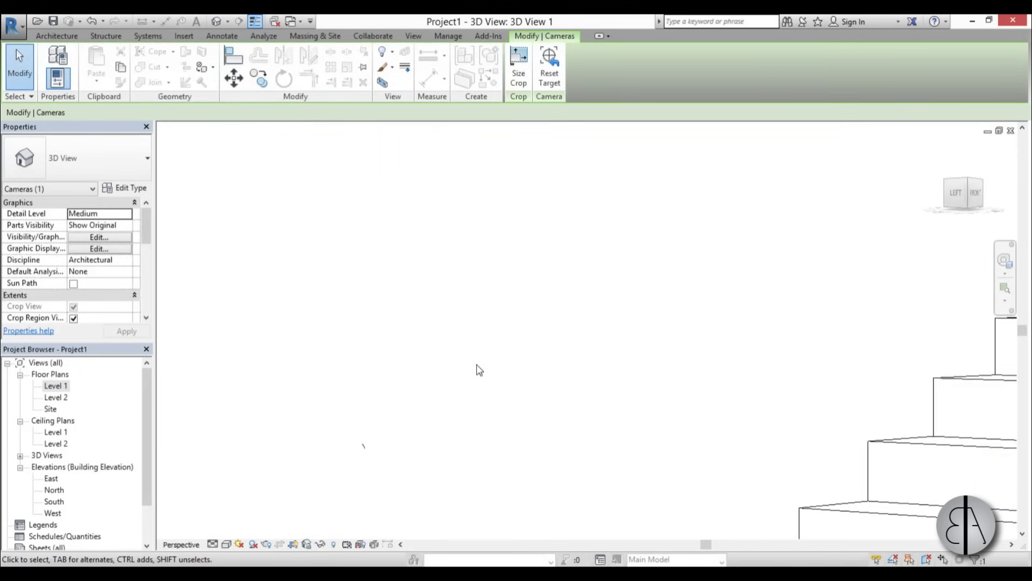
scroll(477, 369, down, 5)
scroll(570, 375, up, 1)
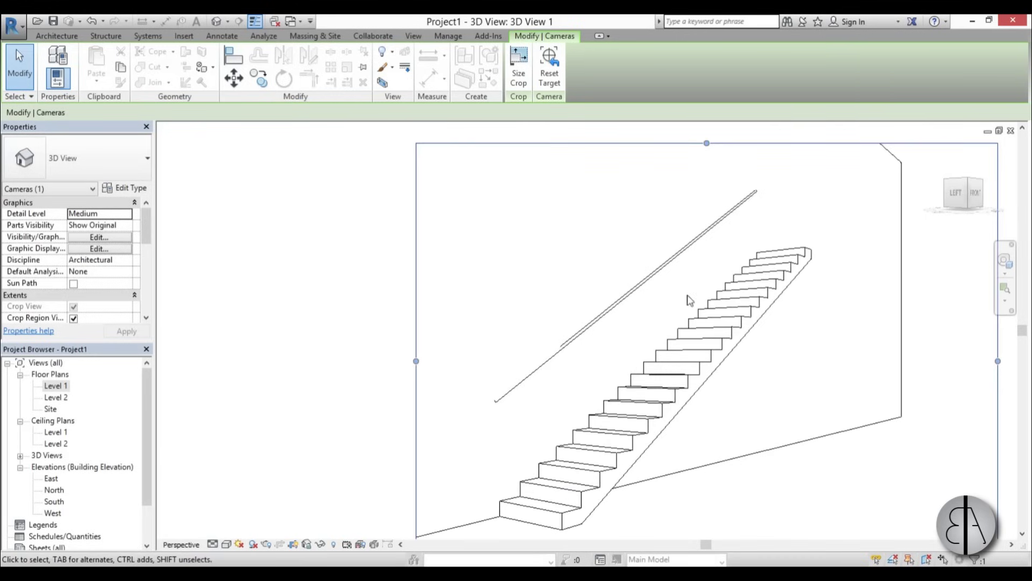
middle_drag(667, 323, 604, 310)
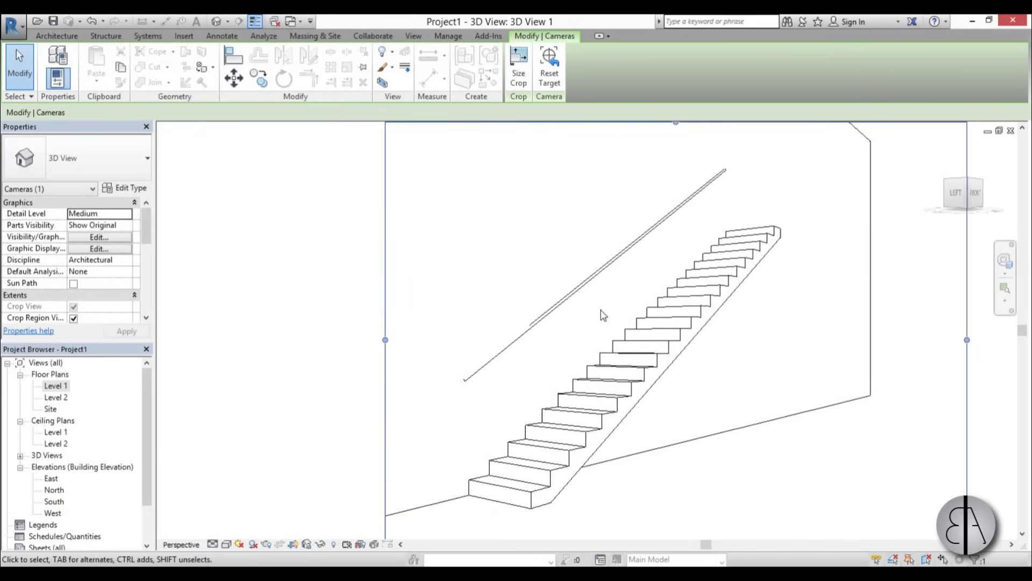
key(r)
key(r)
drag(73, 28, 196, 72)
click(191, 114)
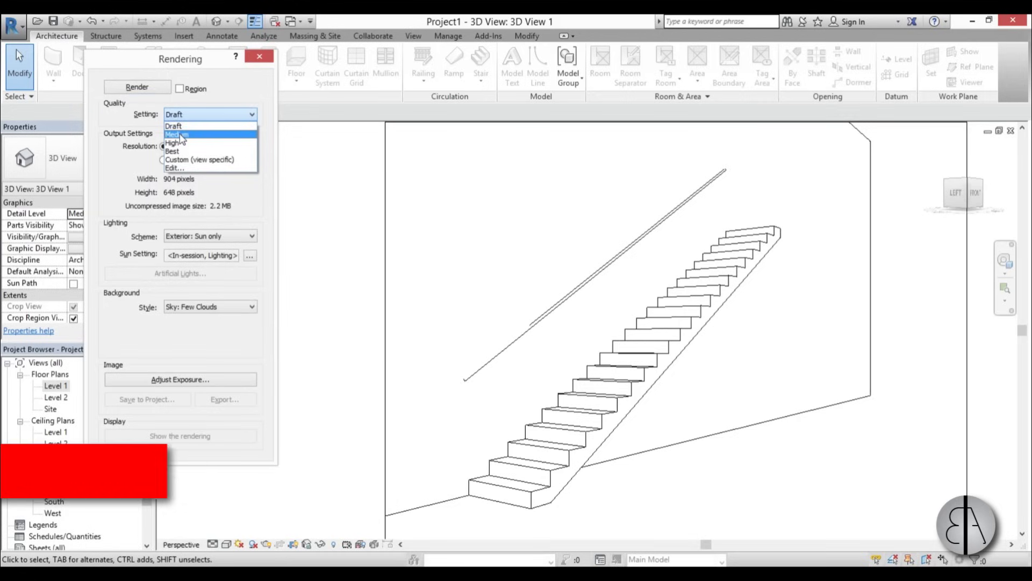
click(177, 134)
click(210, 236)
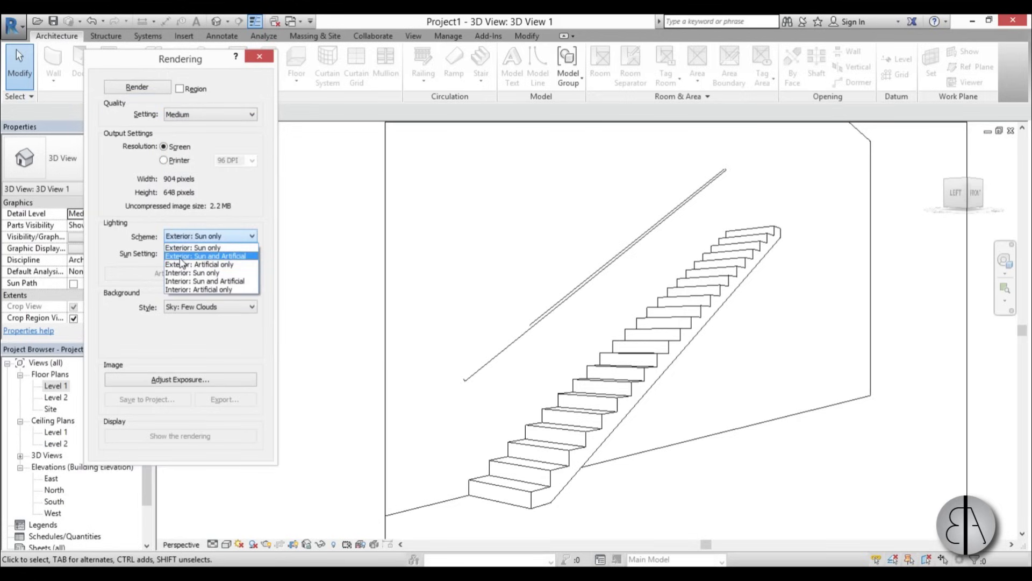
click(181, 257)
Step: Set the sun to a Still solar study at 7:00 AM, disabling the Sun and Shadow Settings Updater
click(251, 254)
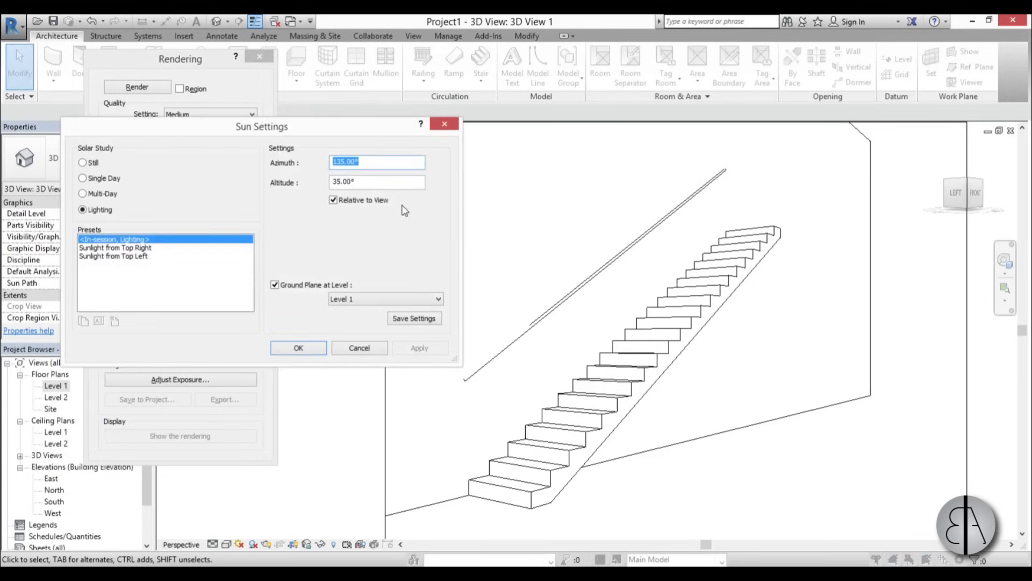
click(86, 162)
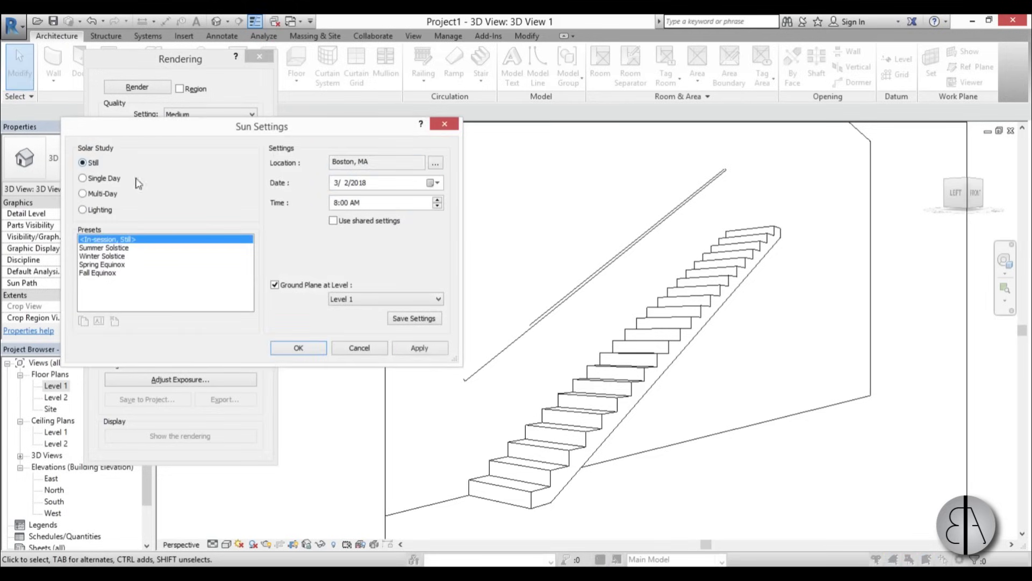
click(336, 203)
click(442, 346)
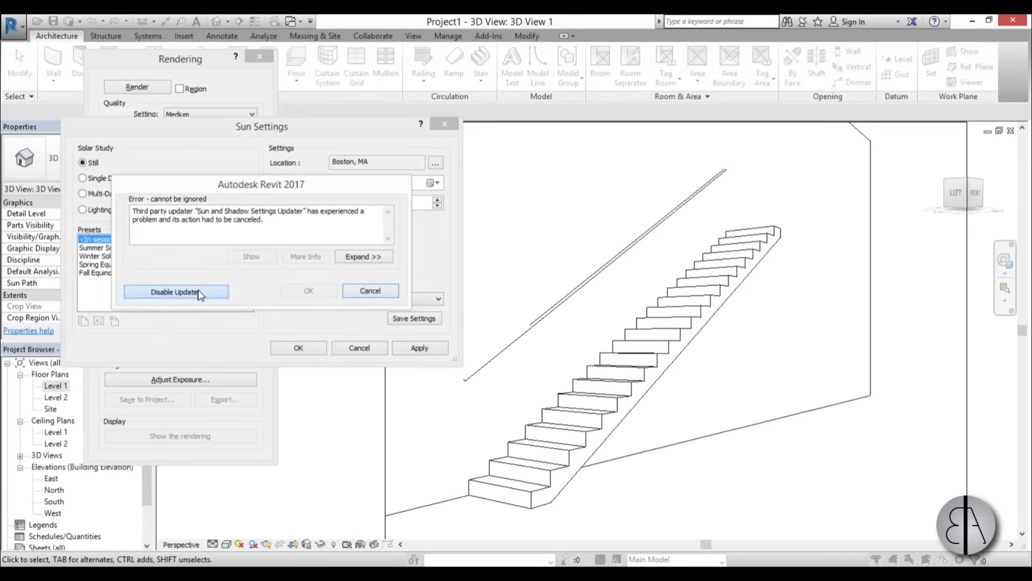
click(218, 291)
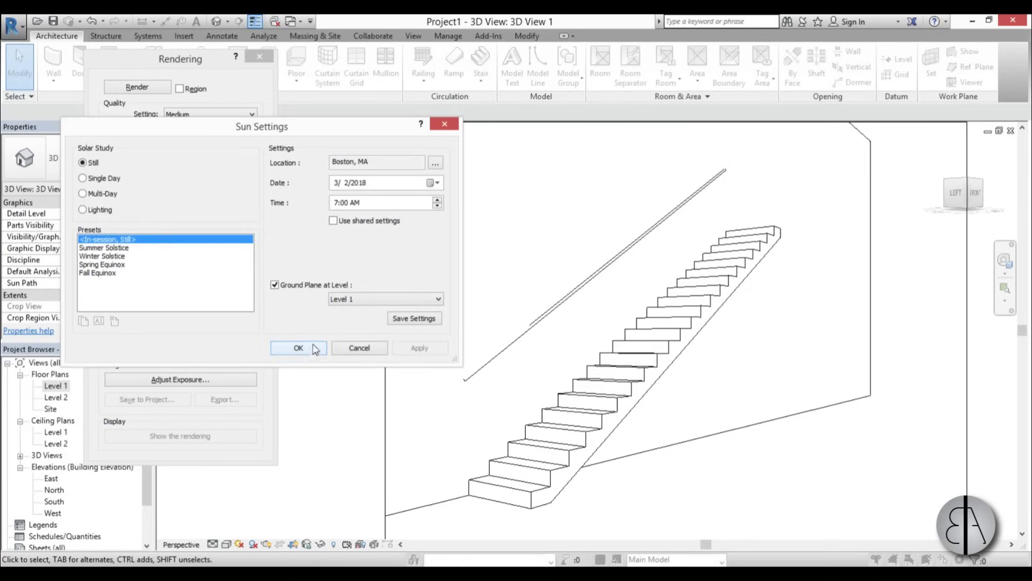
click(298, 348)
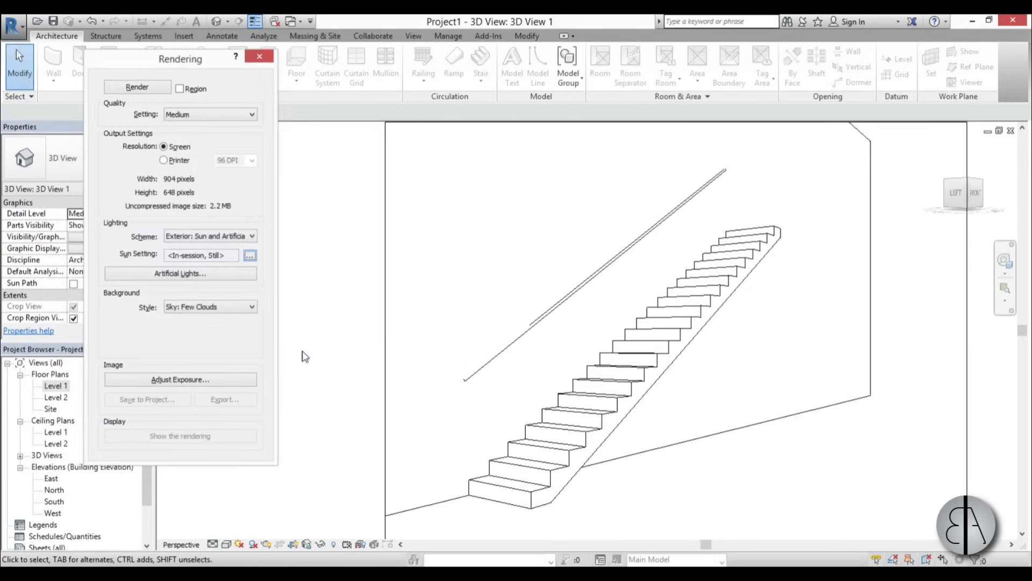
Step: Render the camera view, set the exposure highlights to 0.45, and close the rendering settings
click(153, 90)
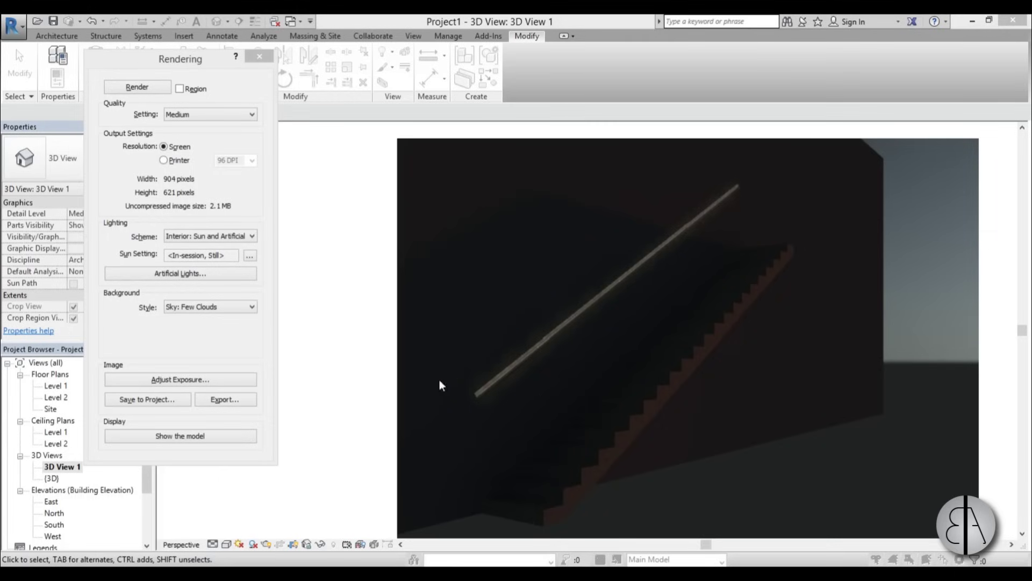
click(180, 381)
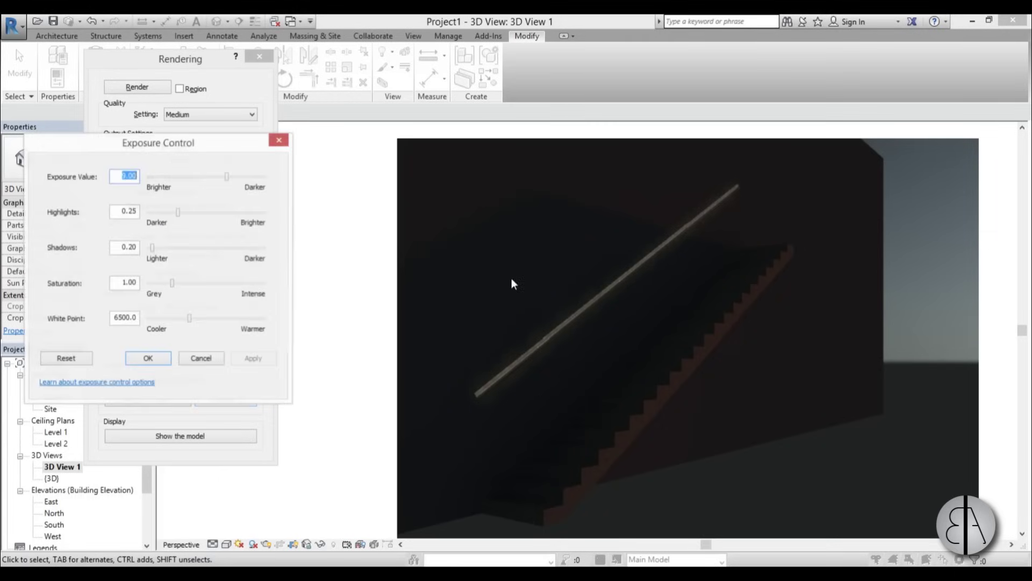
drag(178, 212, 200, 213)
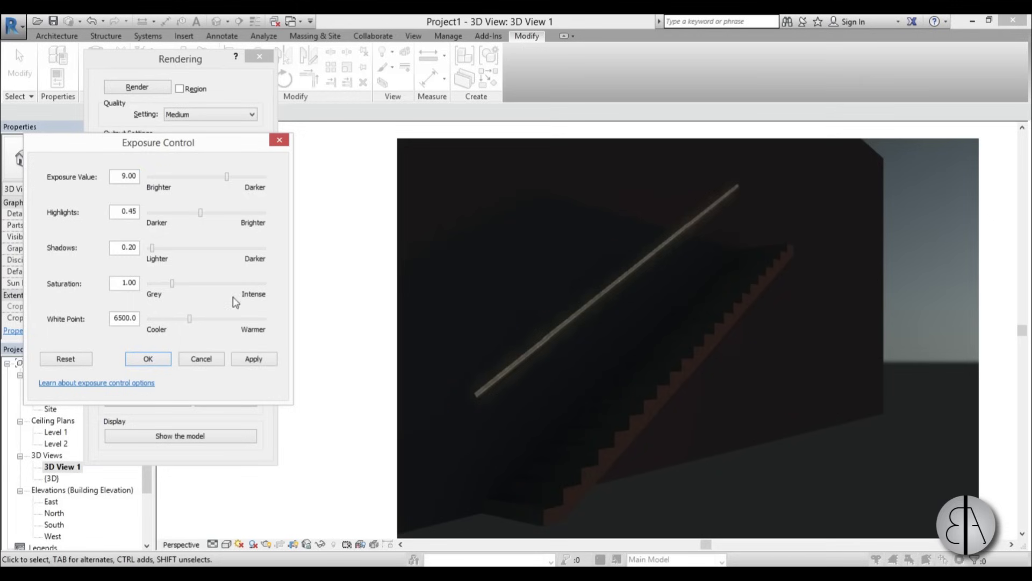
click(254, 359)
click(148, 359)
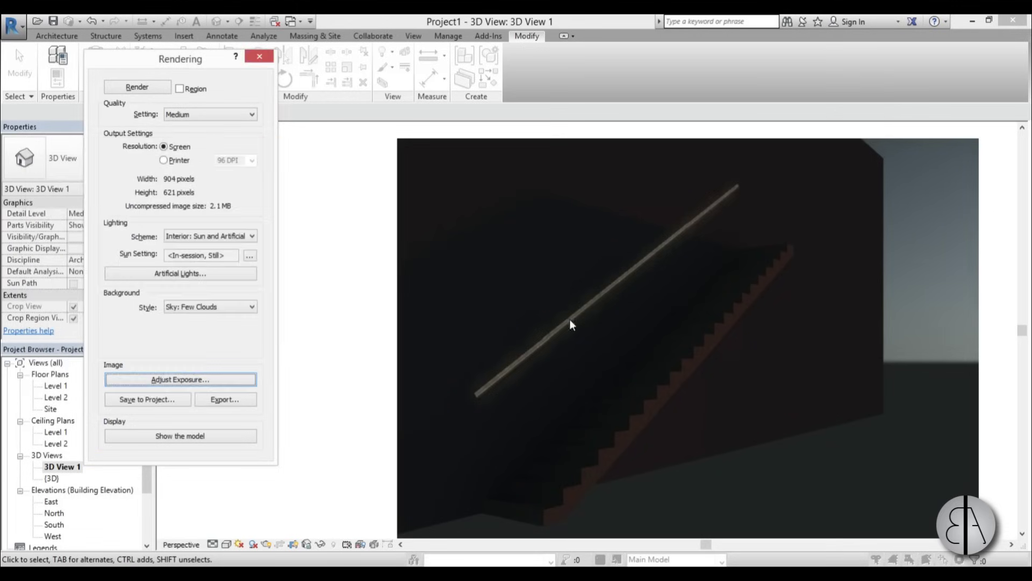
click(258, 57)
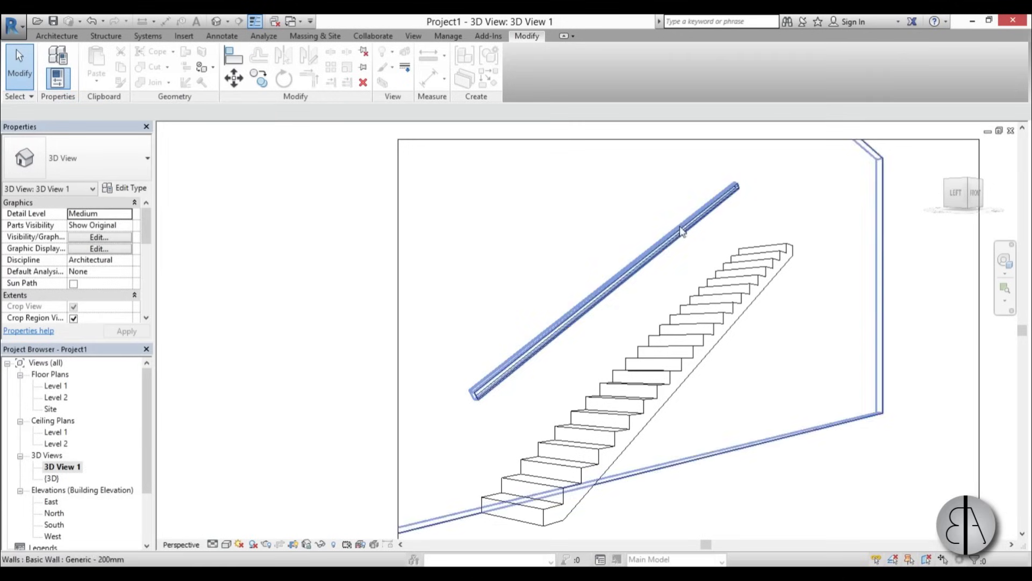